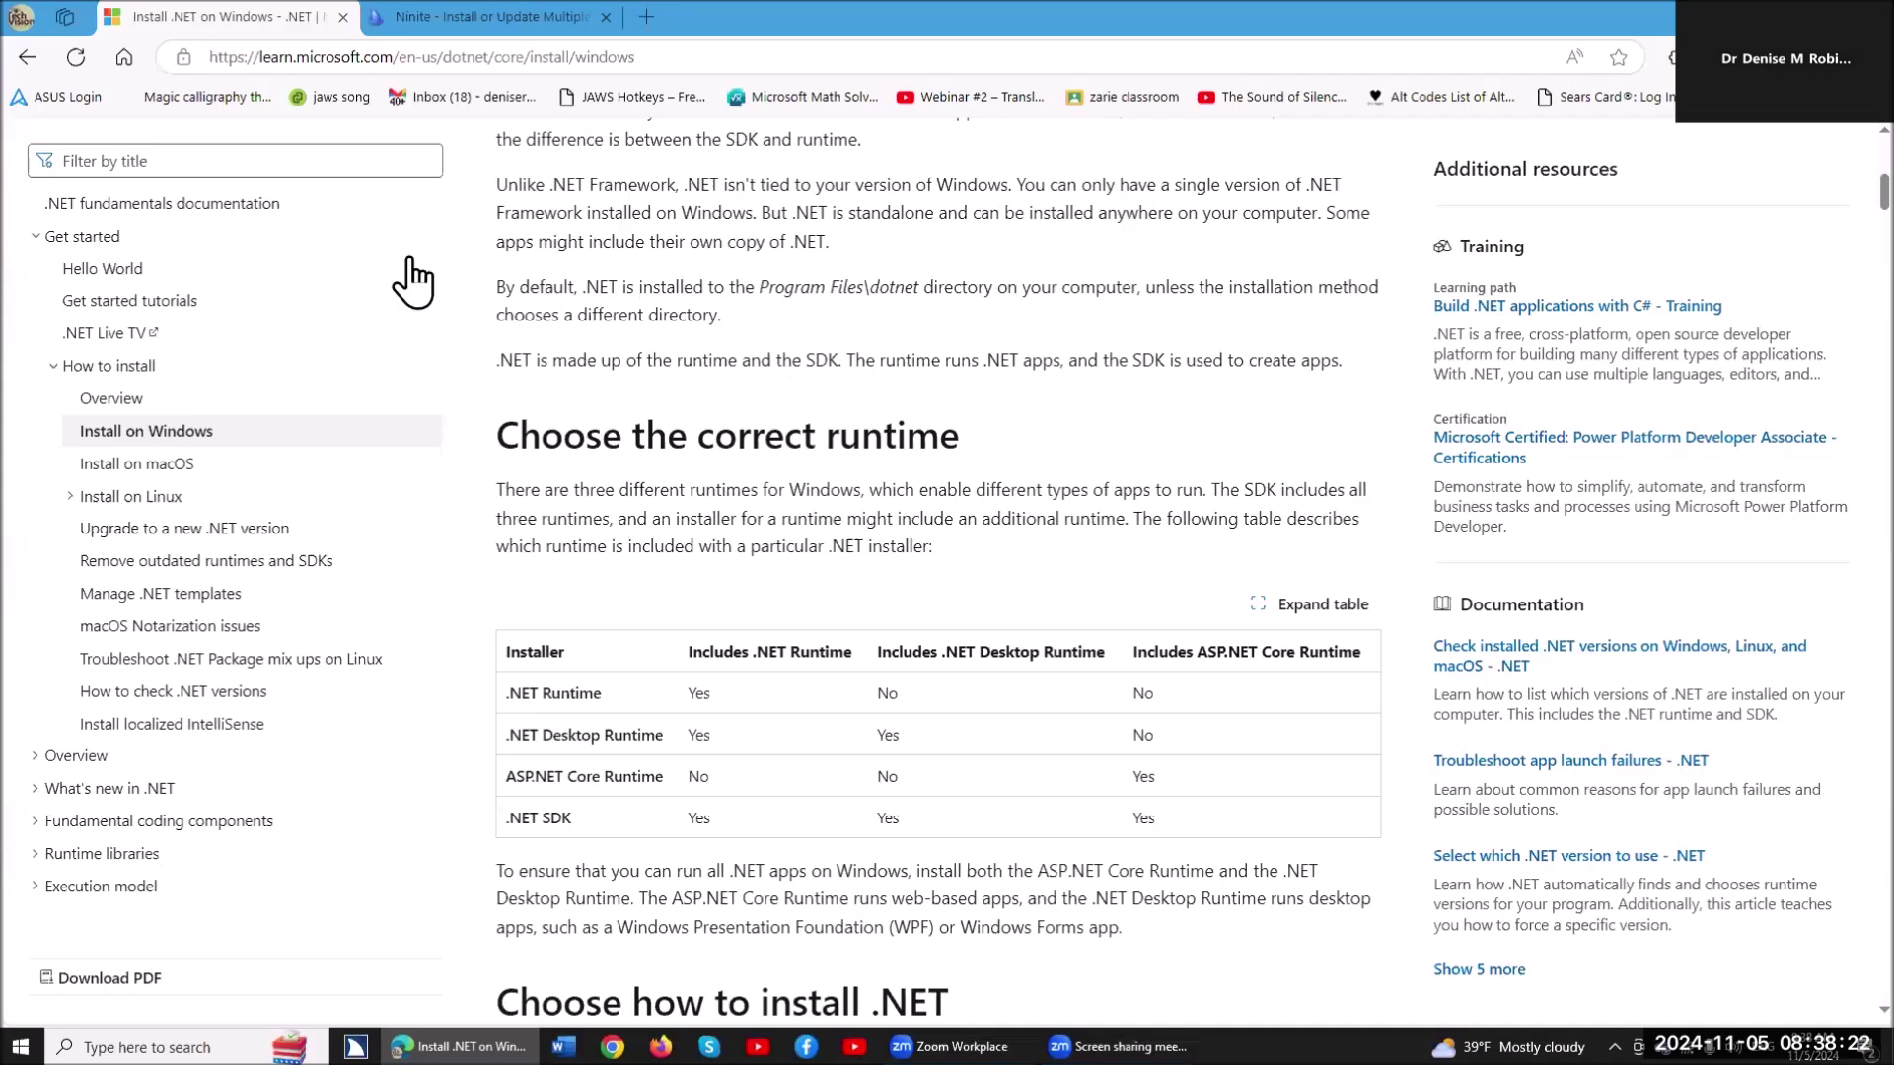
Open the Hello World 'Get started with .NET' article, read through it, then return to Ninite
{"action": "left_click", "coordinate": [410, 263]}
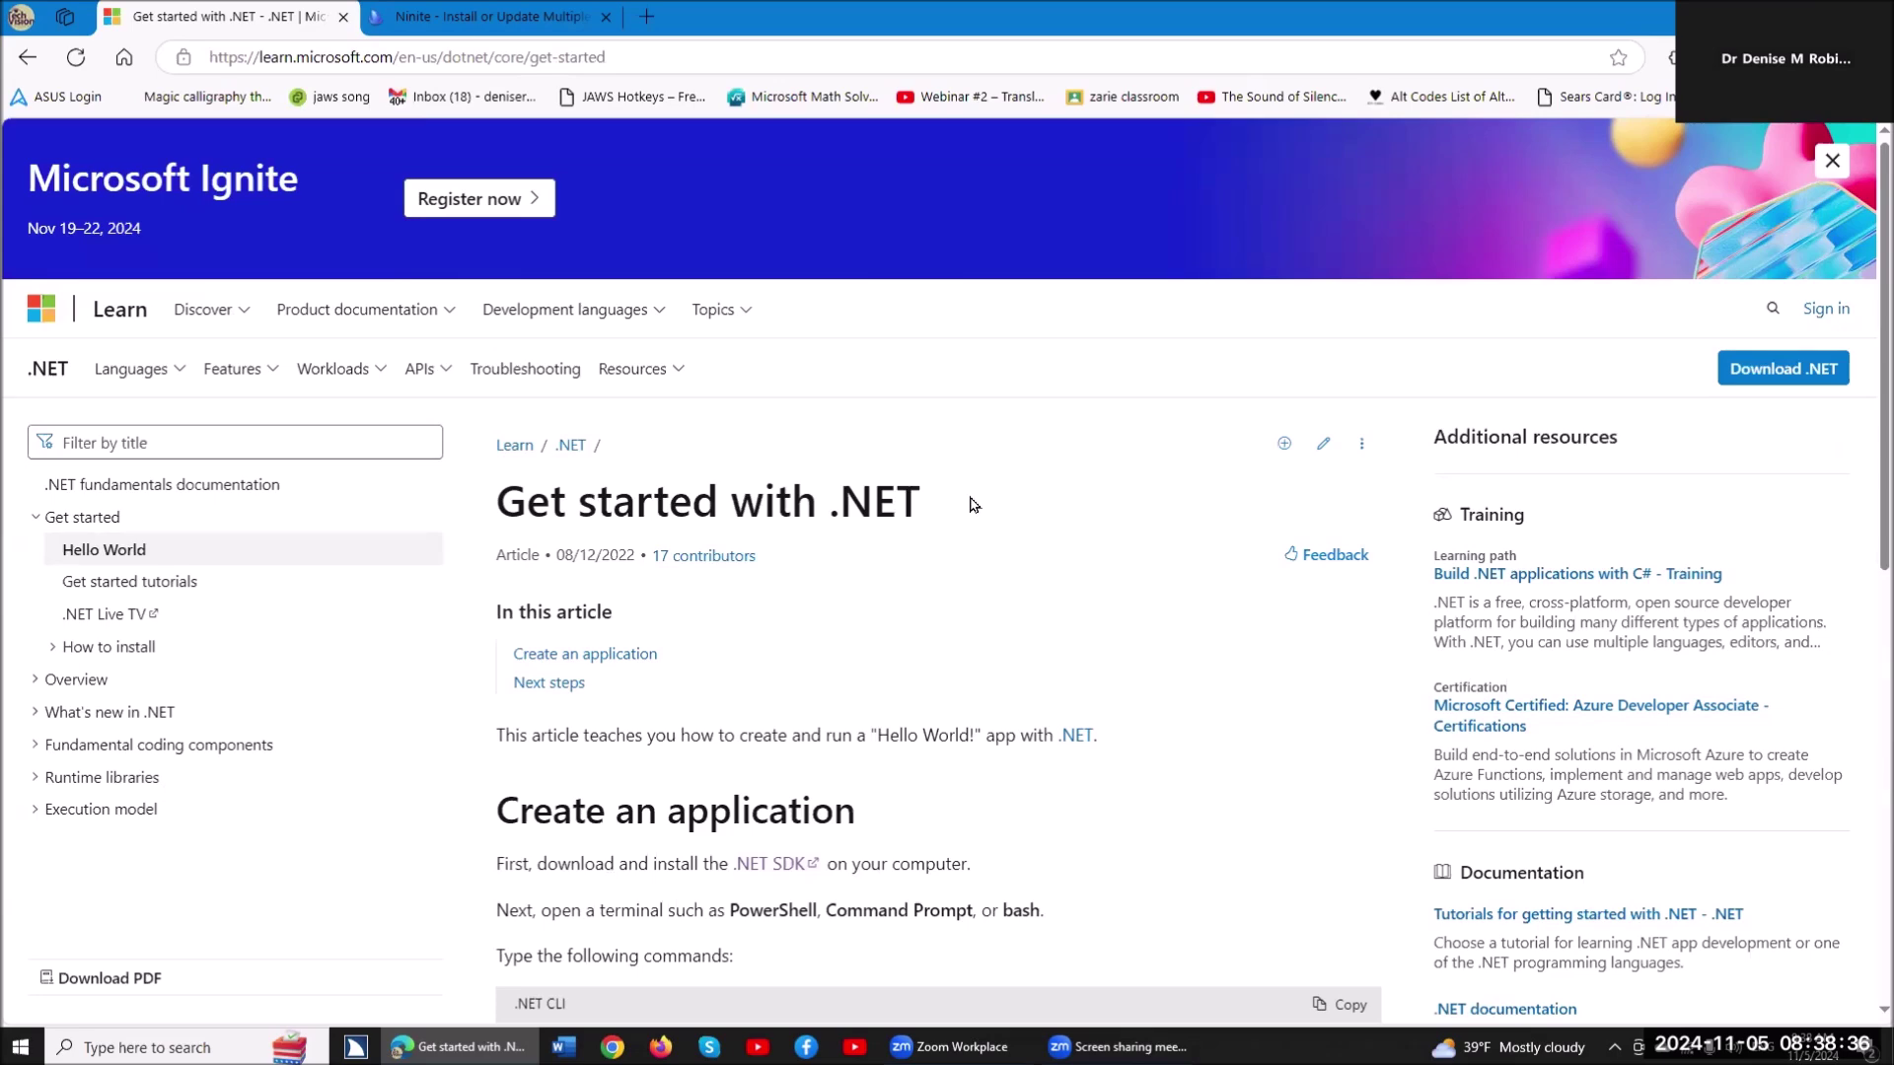
{"action": "scroll", "coordinate": [973, 504], "scroll_direction": "down", "scroll_amount": 3}
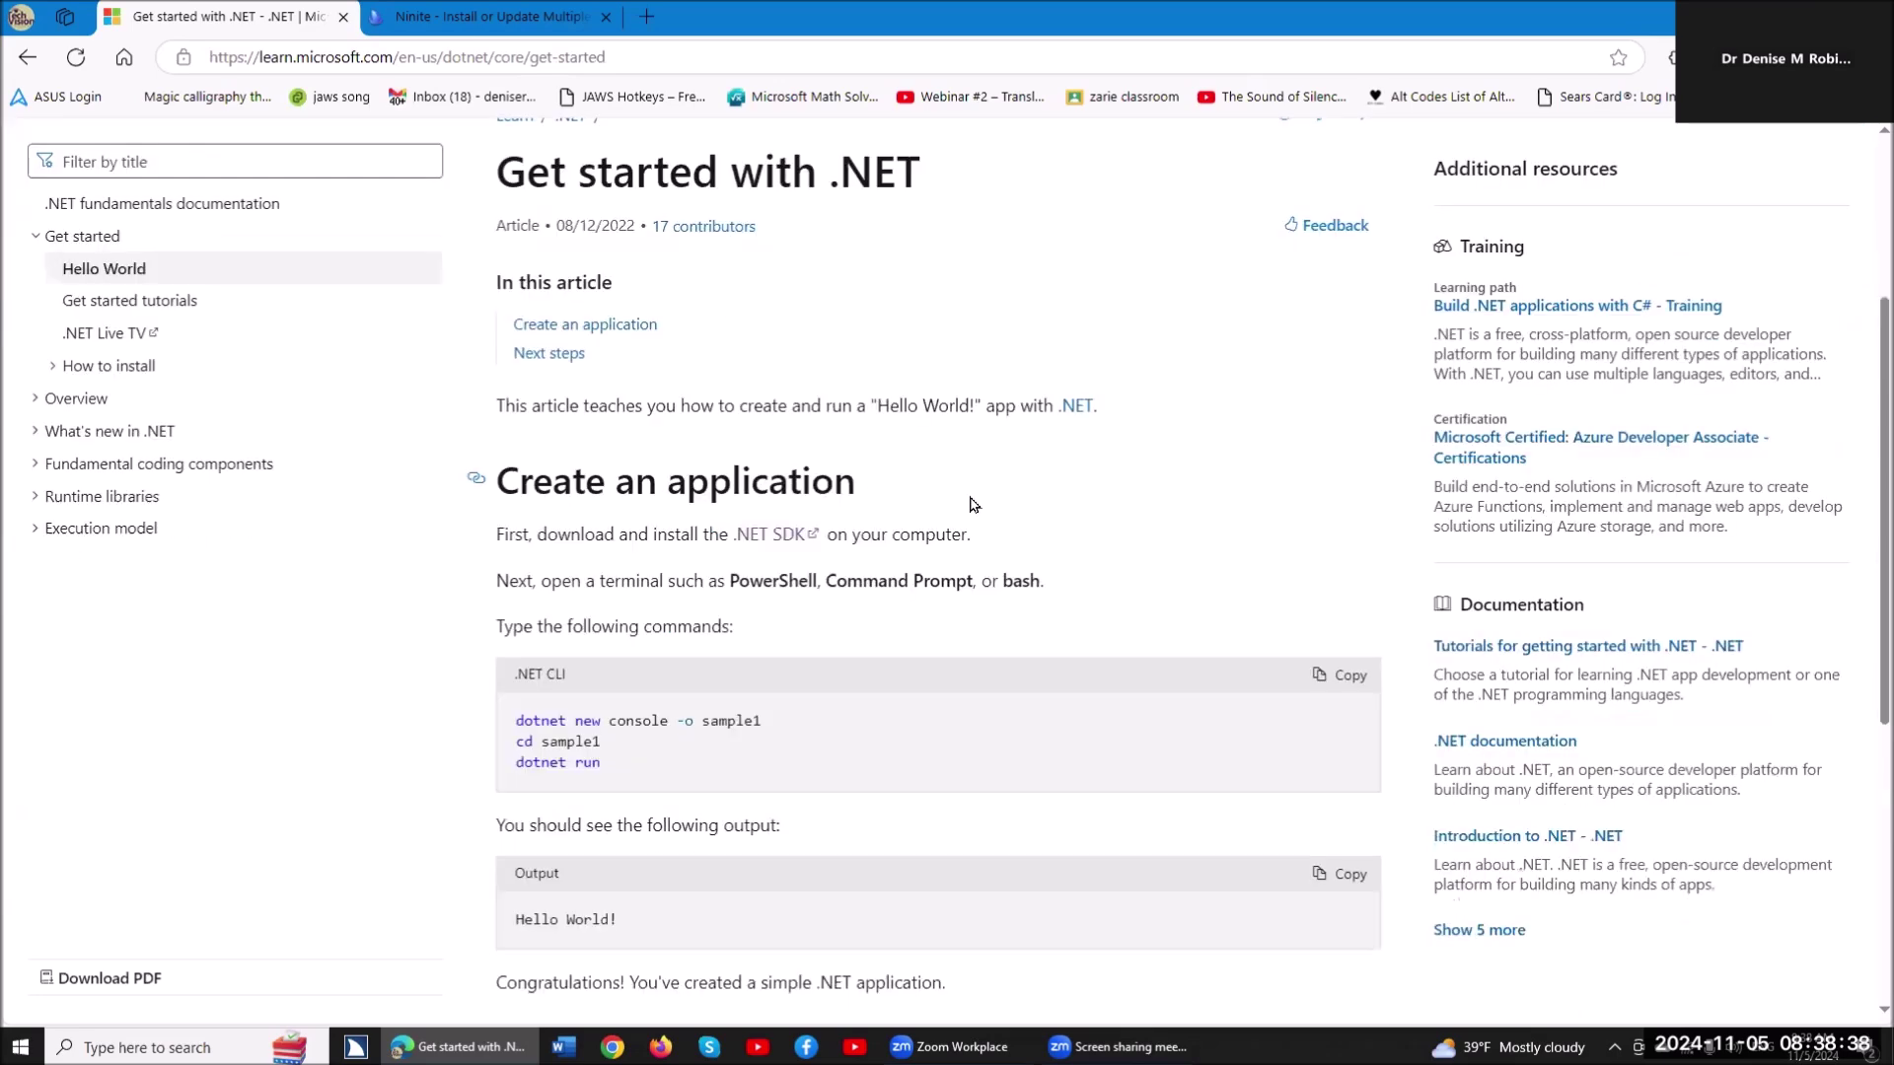
{"action": "scroll", "coordinate": [974, 504], "scroll_direction": "down", "scroll_amount": 2}
{"action": "scroll", "coordinate": [974, 505], "scroll_direction": "up", "scroll_amount": 3}
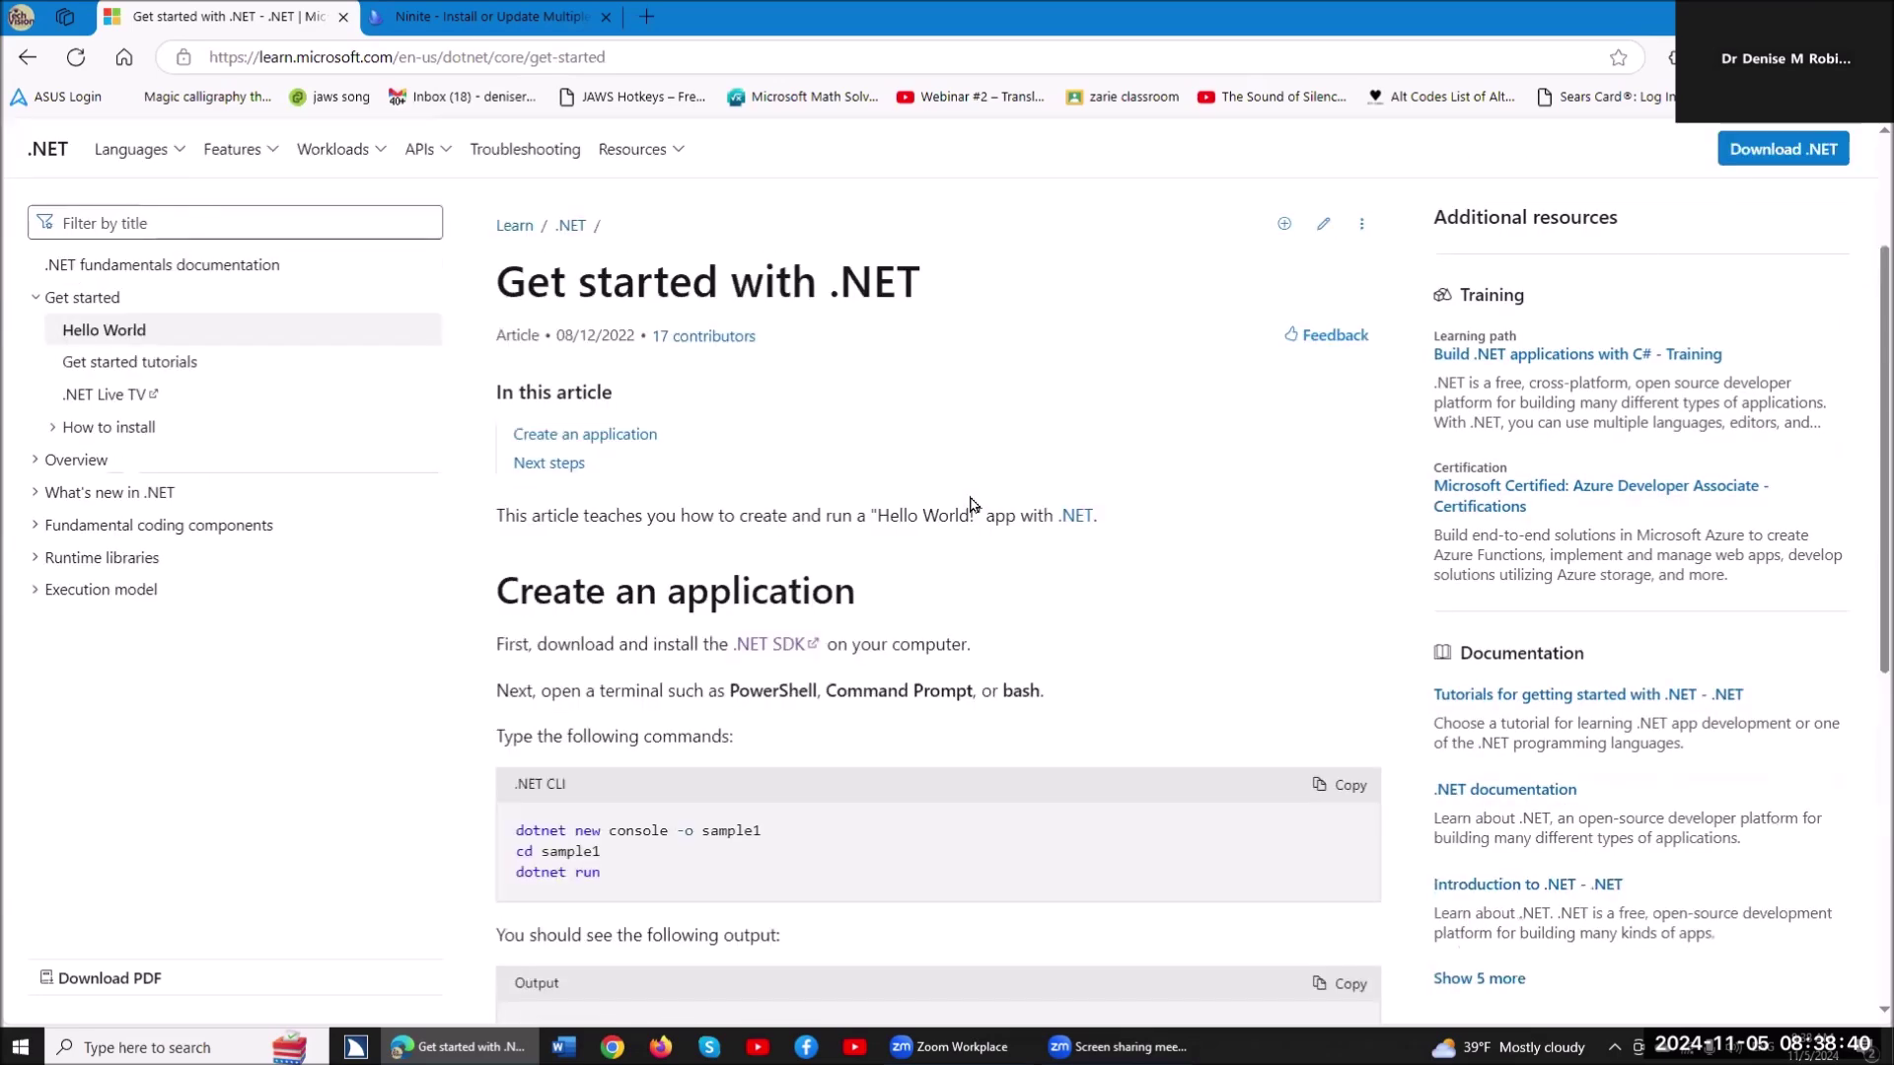
{"action": "scroll", "coordinate": [972, 505], "scroll_direction": "up", "scroll_amount": 2}
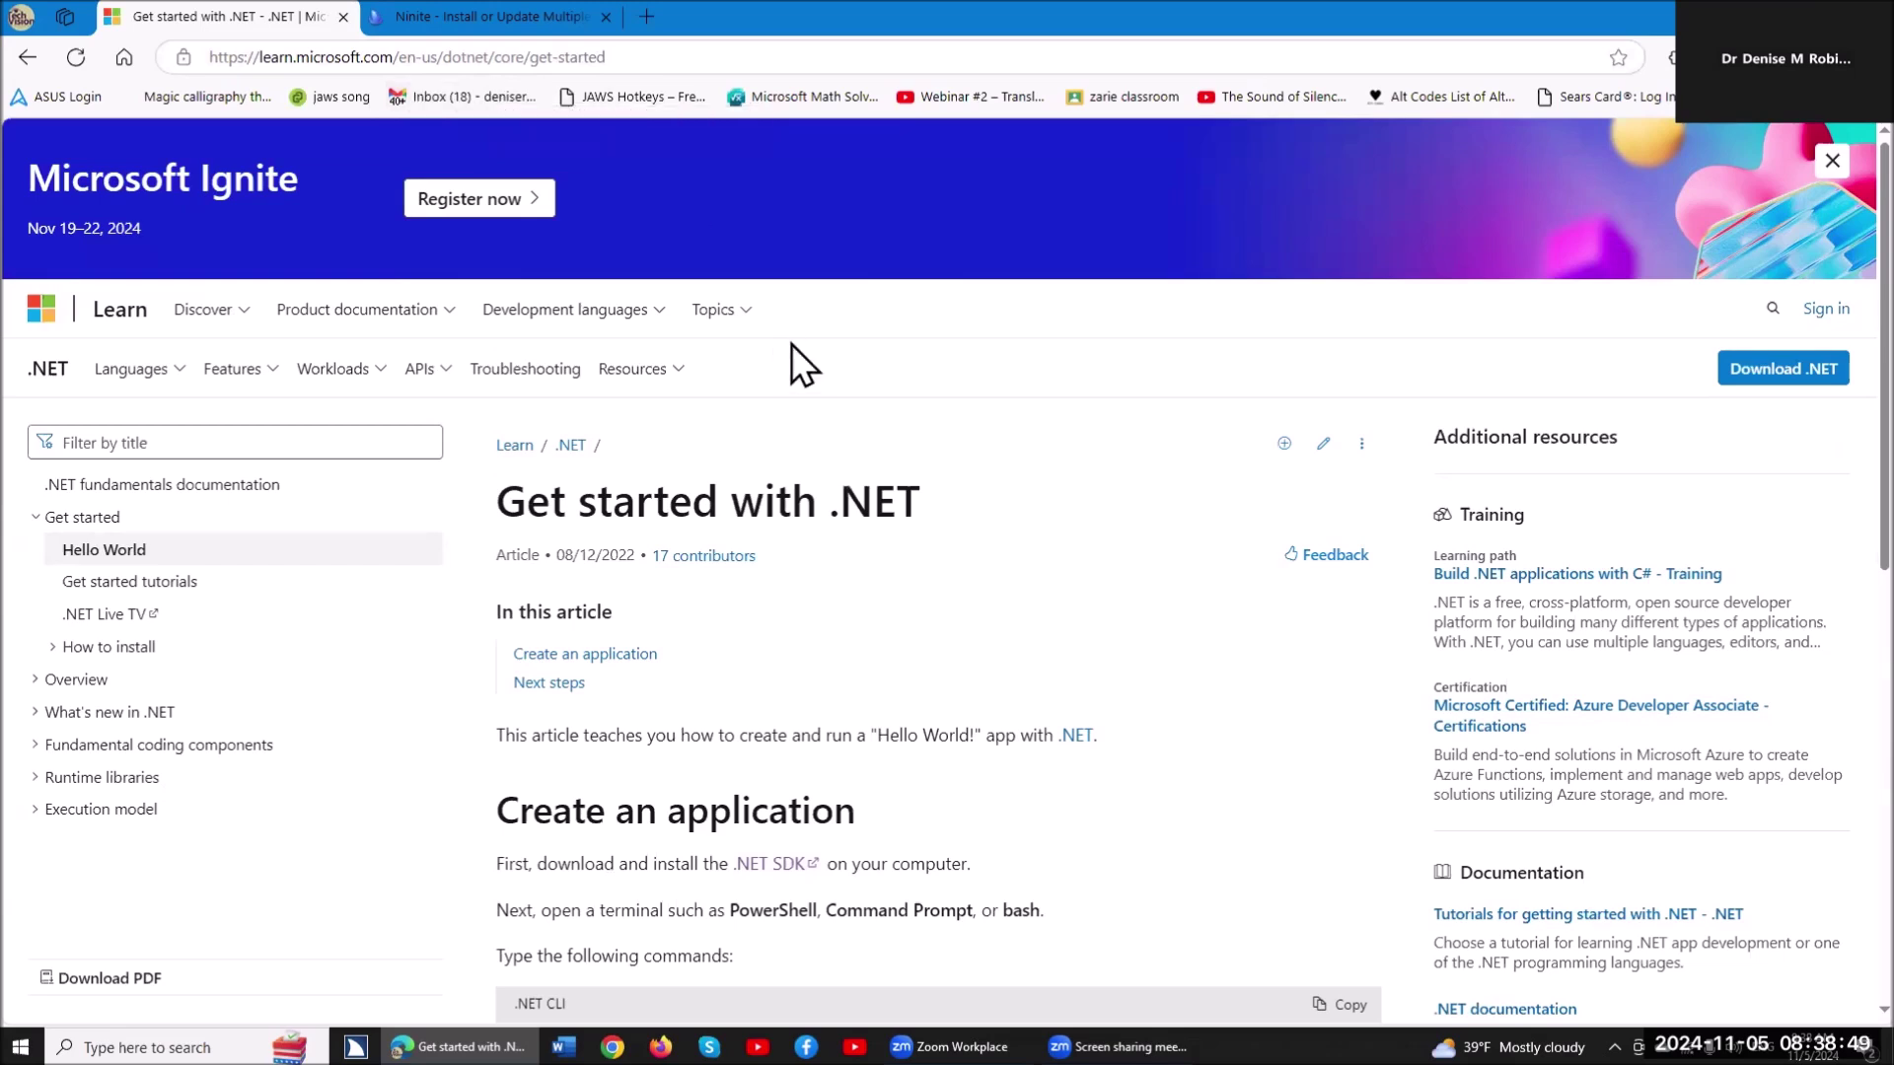
{"action": "left_click", "coordinate": [530, 19]}
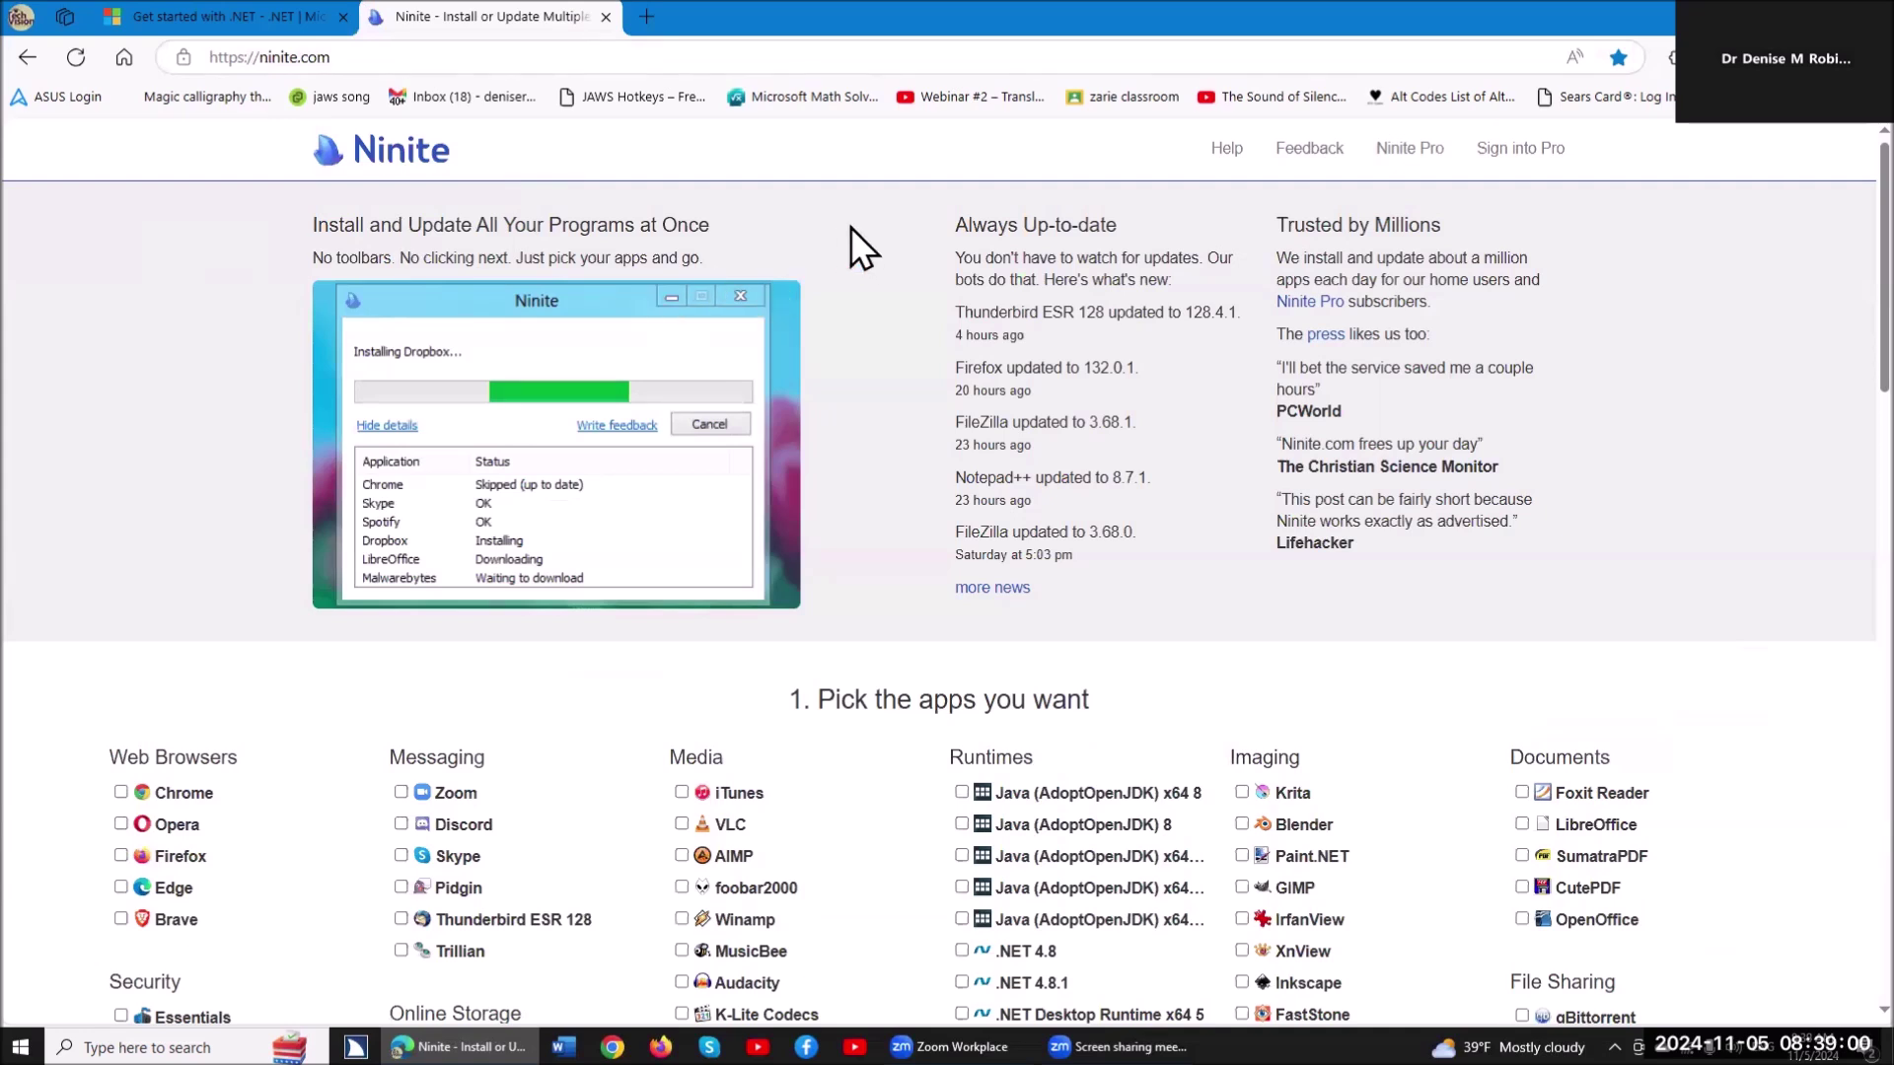
Scroll Ninite's app list down to the .NET Desktop Runtime options
{"action": "scroll", "coordinate": [850, 227], "scroll_direction": "down", "scroll_amount": 5}
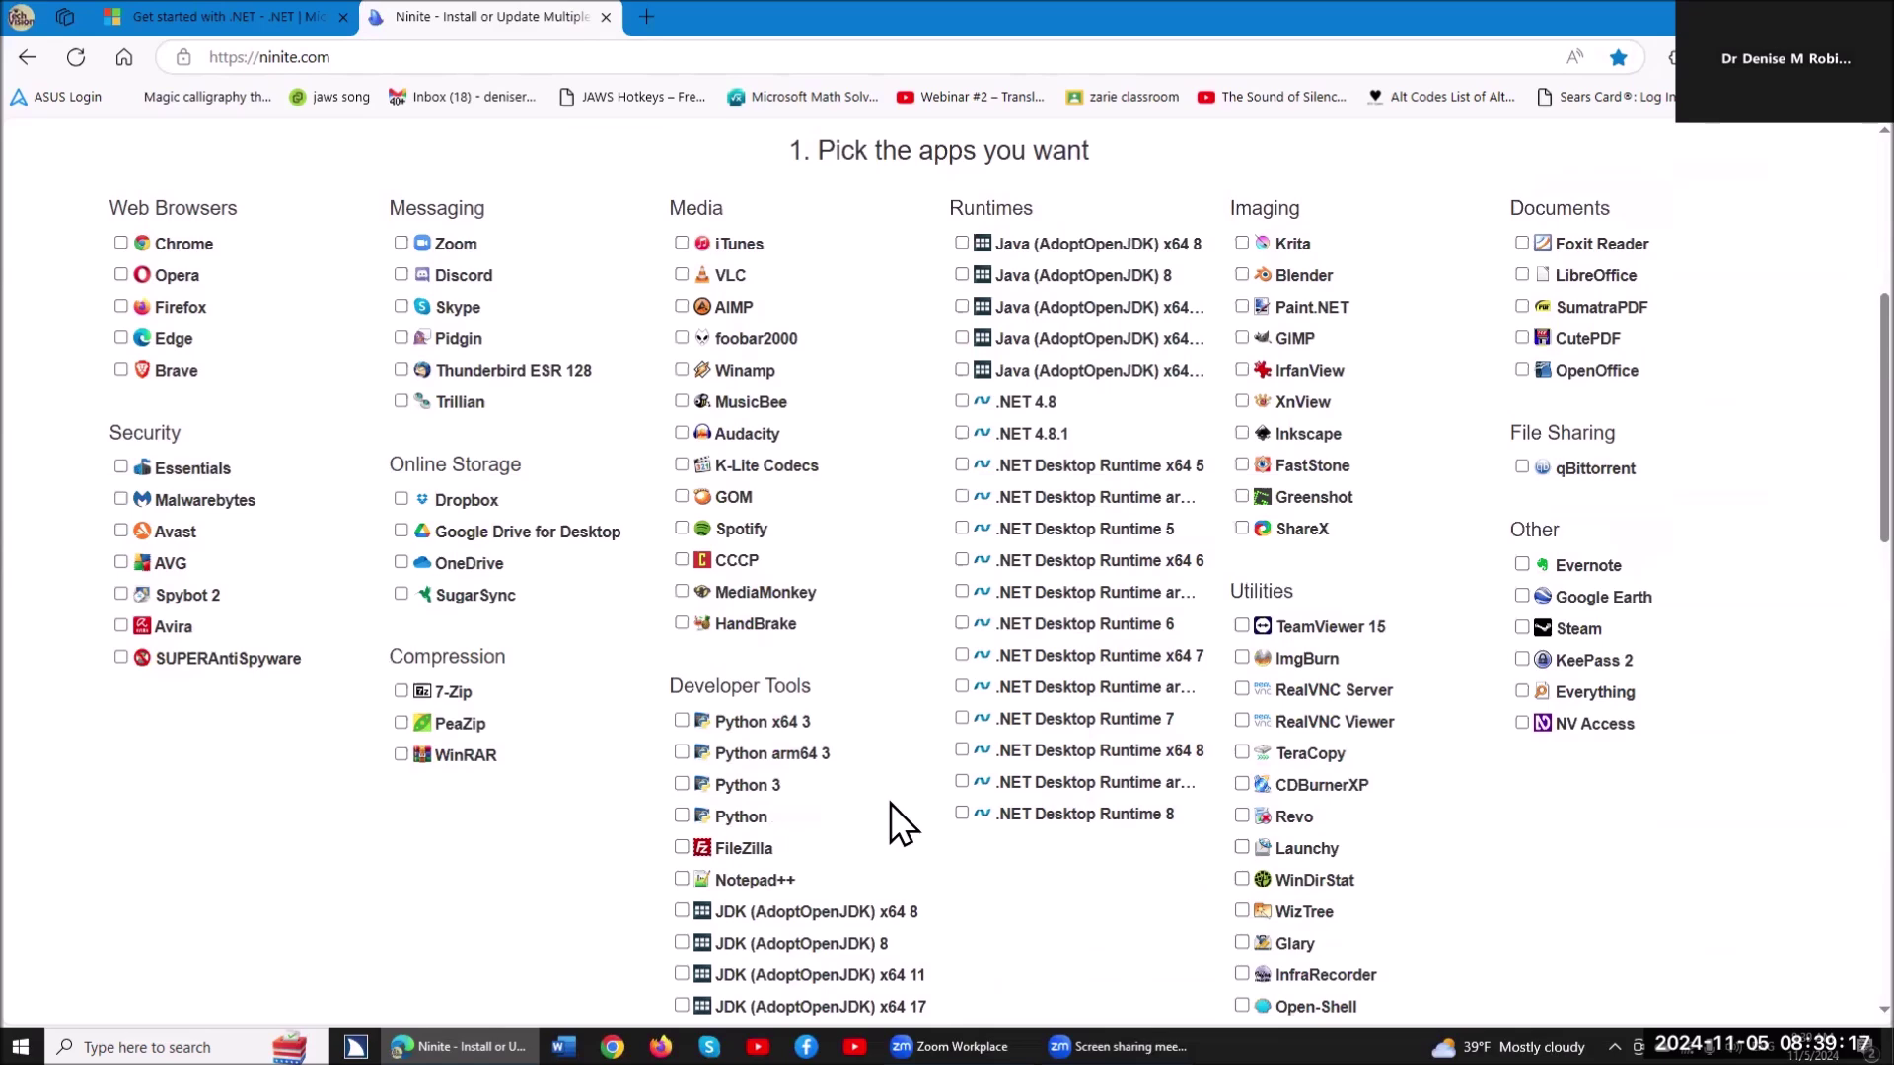
{"action": "key", "text": "super"}
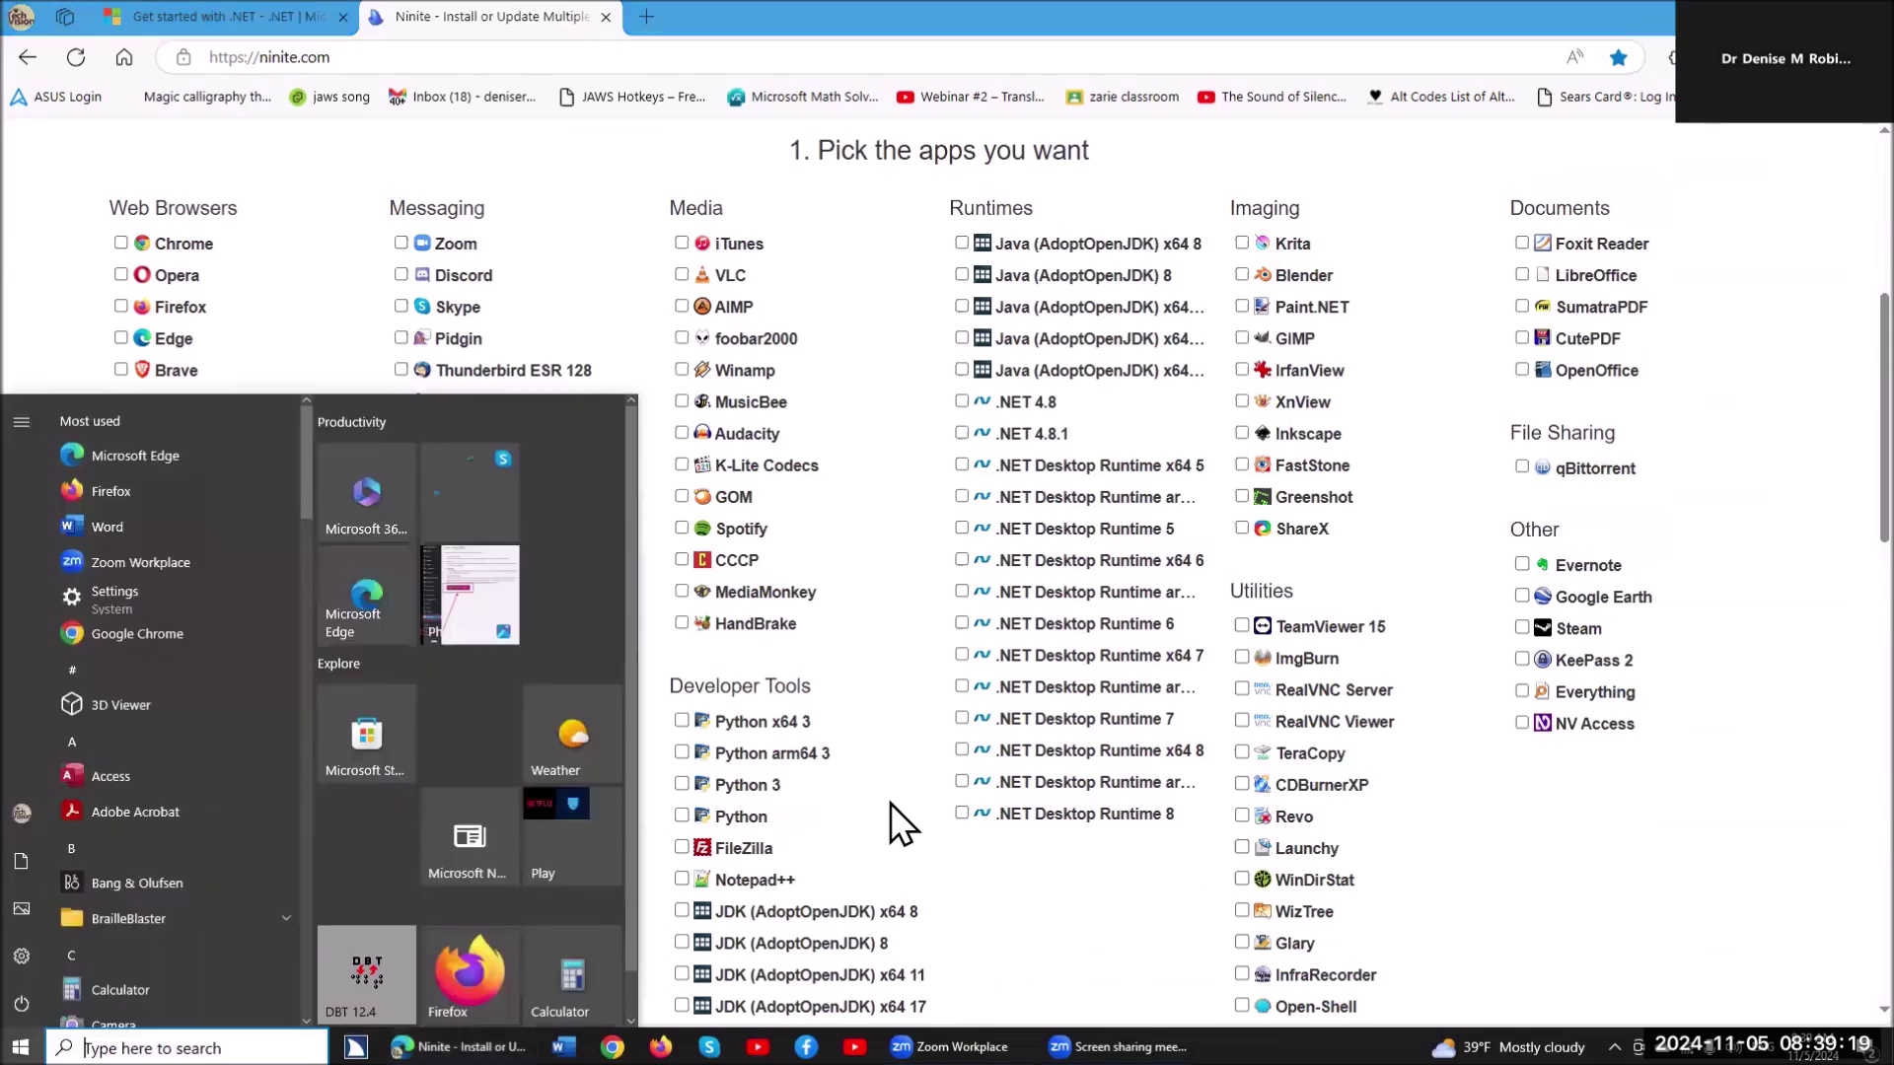
Open Control Panel and reach Programs and Features by searching 'pro'
{"action": "type", "text": "con"}
{"action": "key", "text": "Escape"}
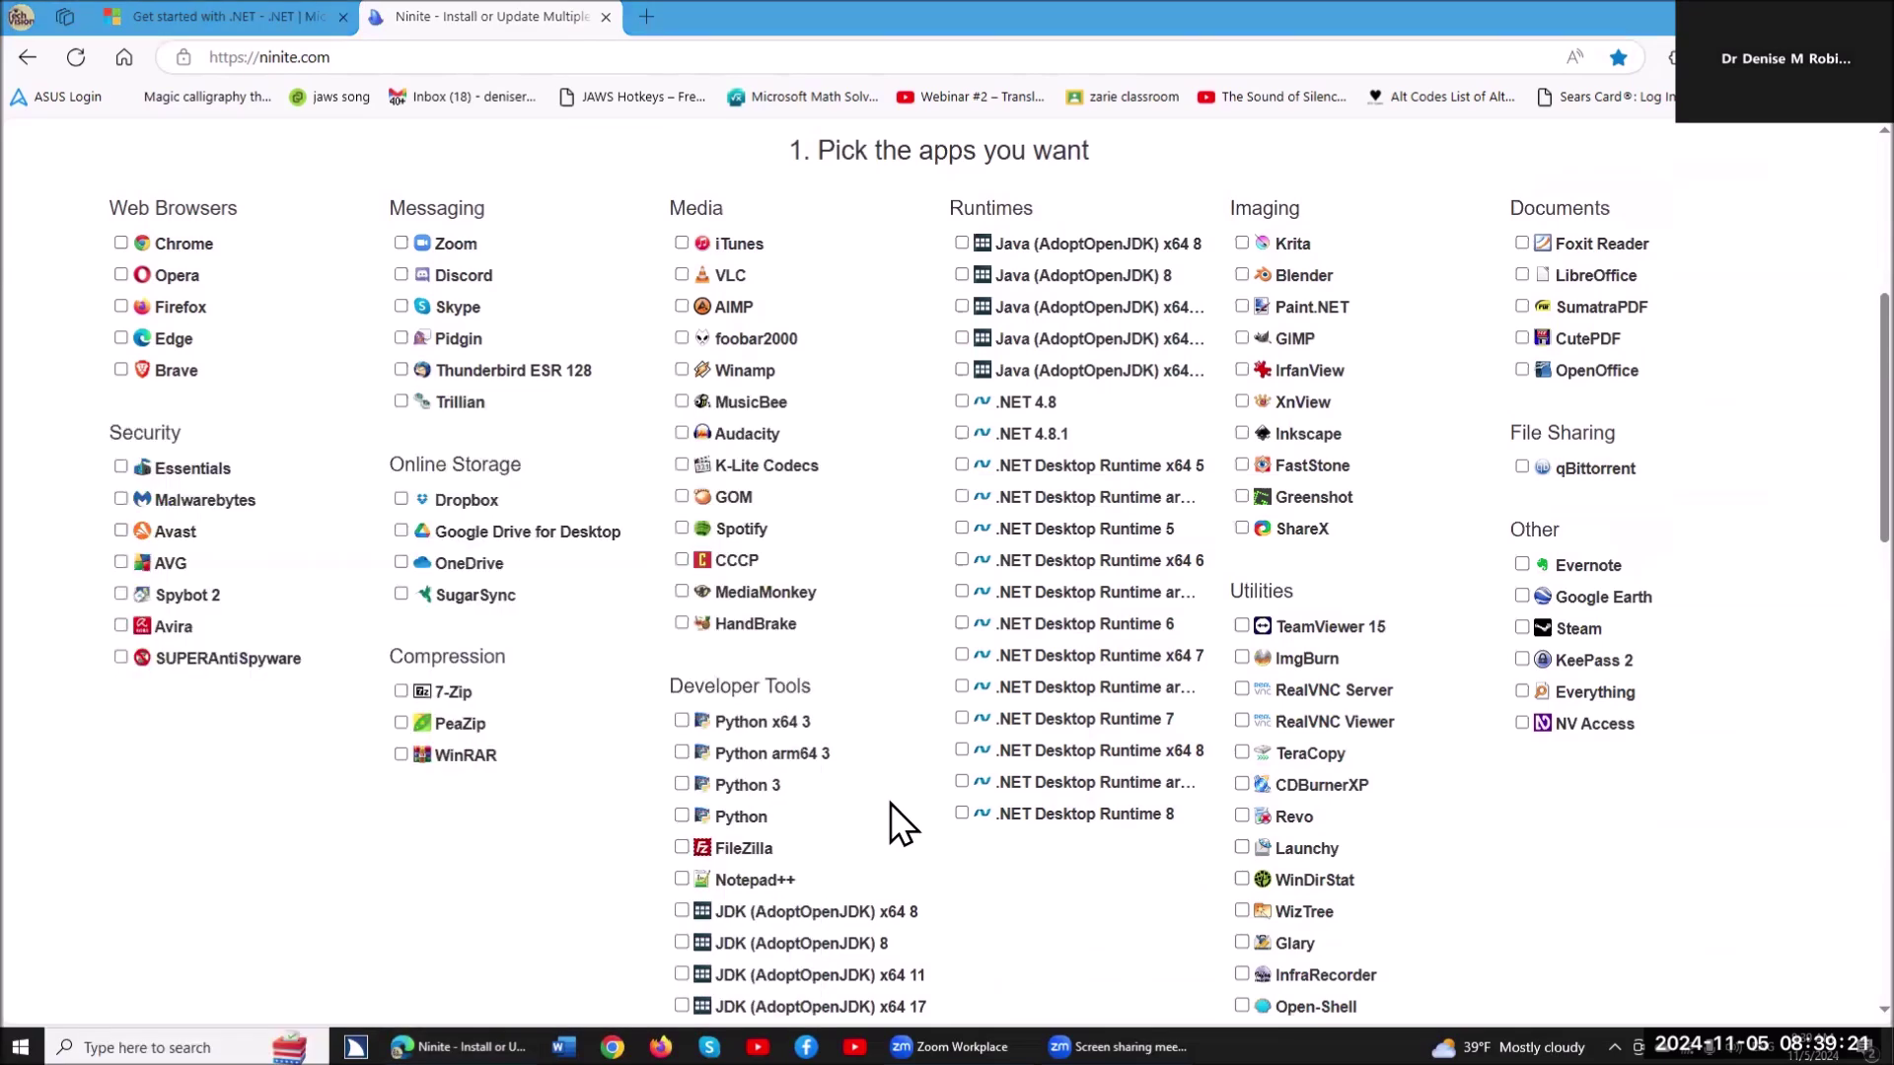
{"action": "key", "text": "ctrl+f"}
{"action": "type", "text": "pr"}
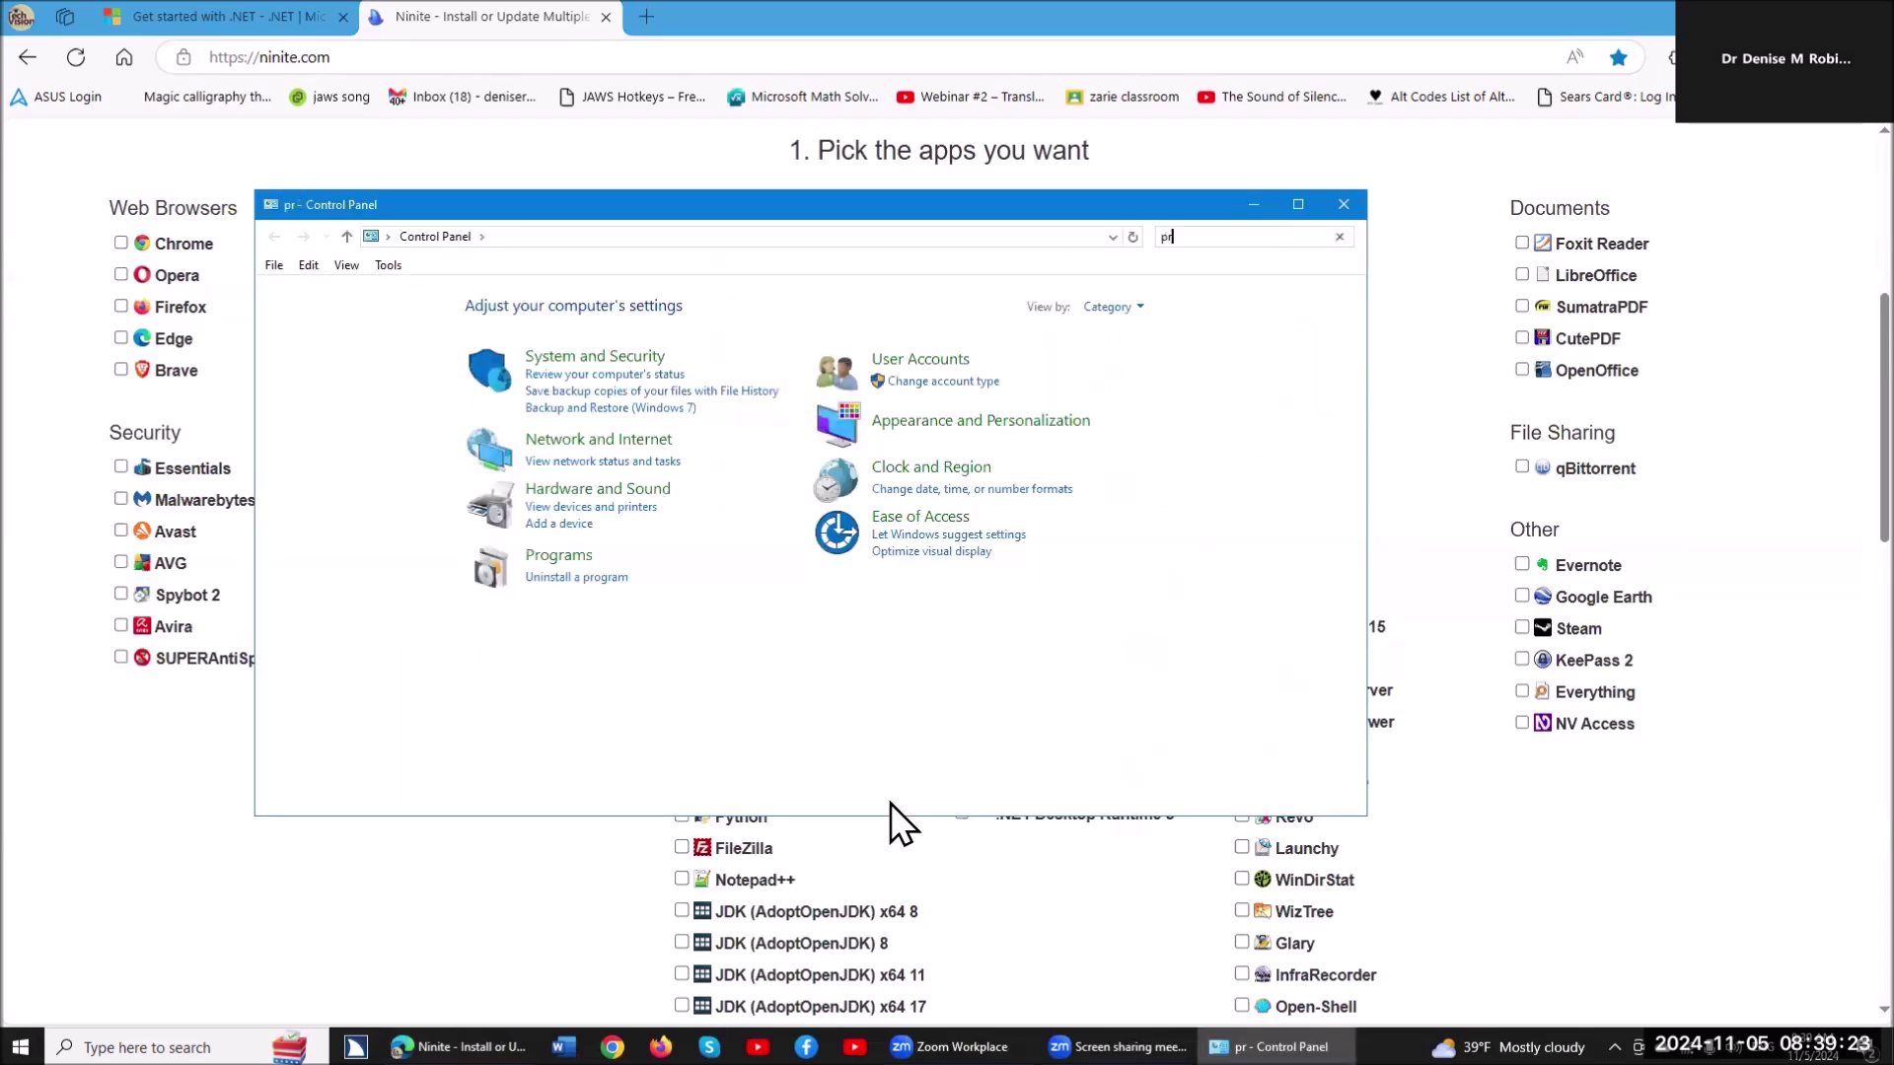
{"action": "type", "text": "o"}
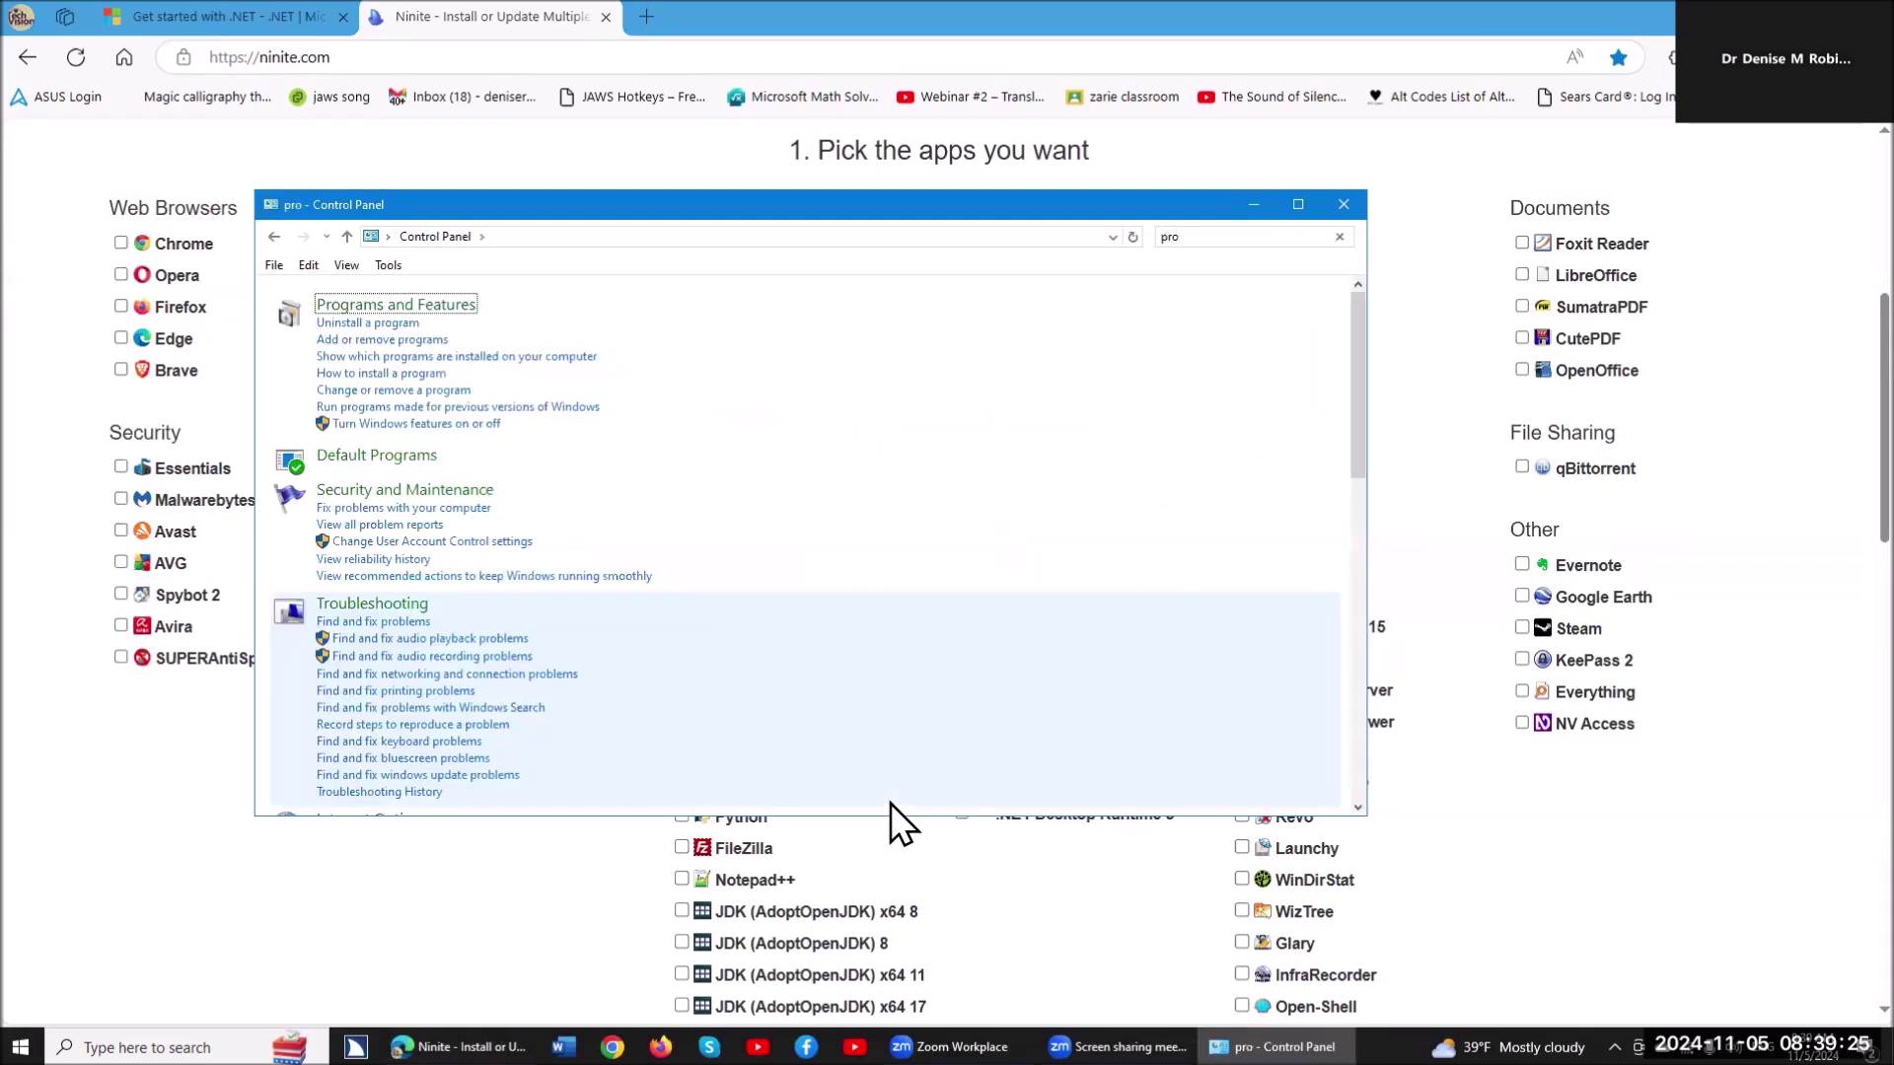
{"action": "key", "text": "Return"}
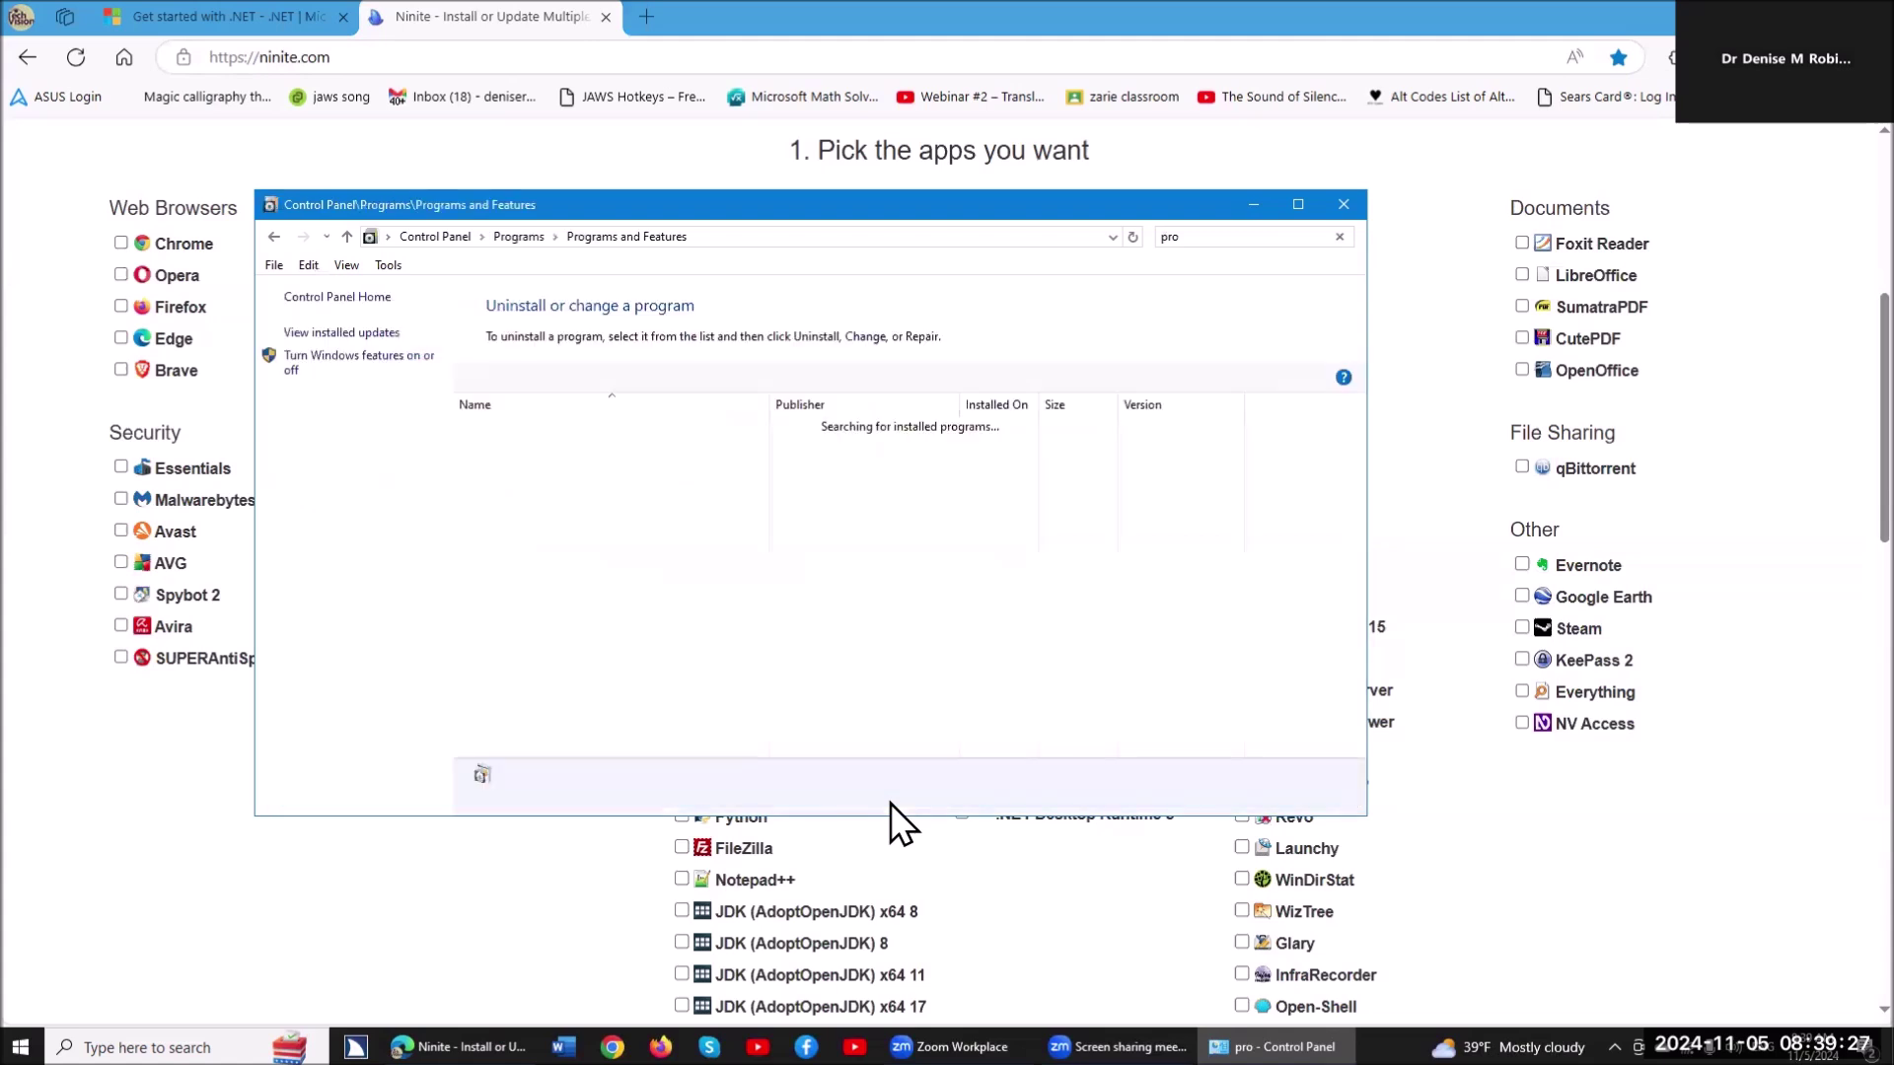
Filter installed programs by 'runt', inspect Desktop Runtime 8.0.10 and 6.0.35 x64, then close
{"action": "type", "text": "runtm"}
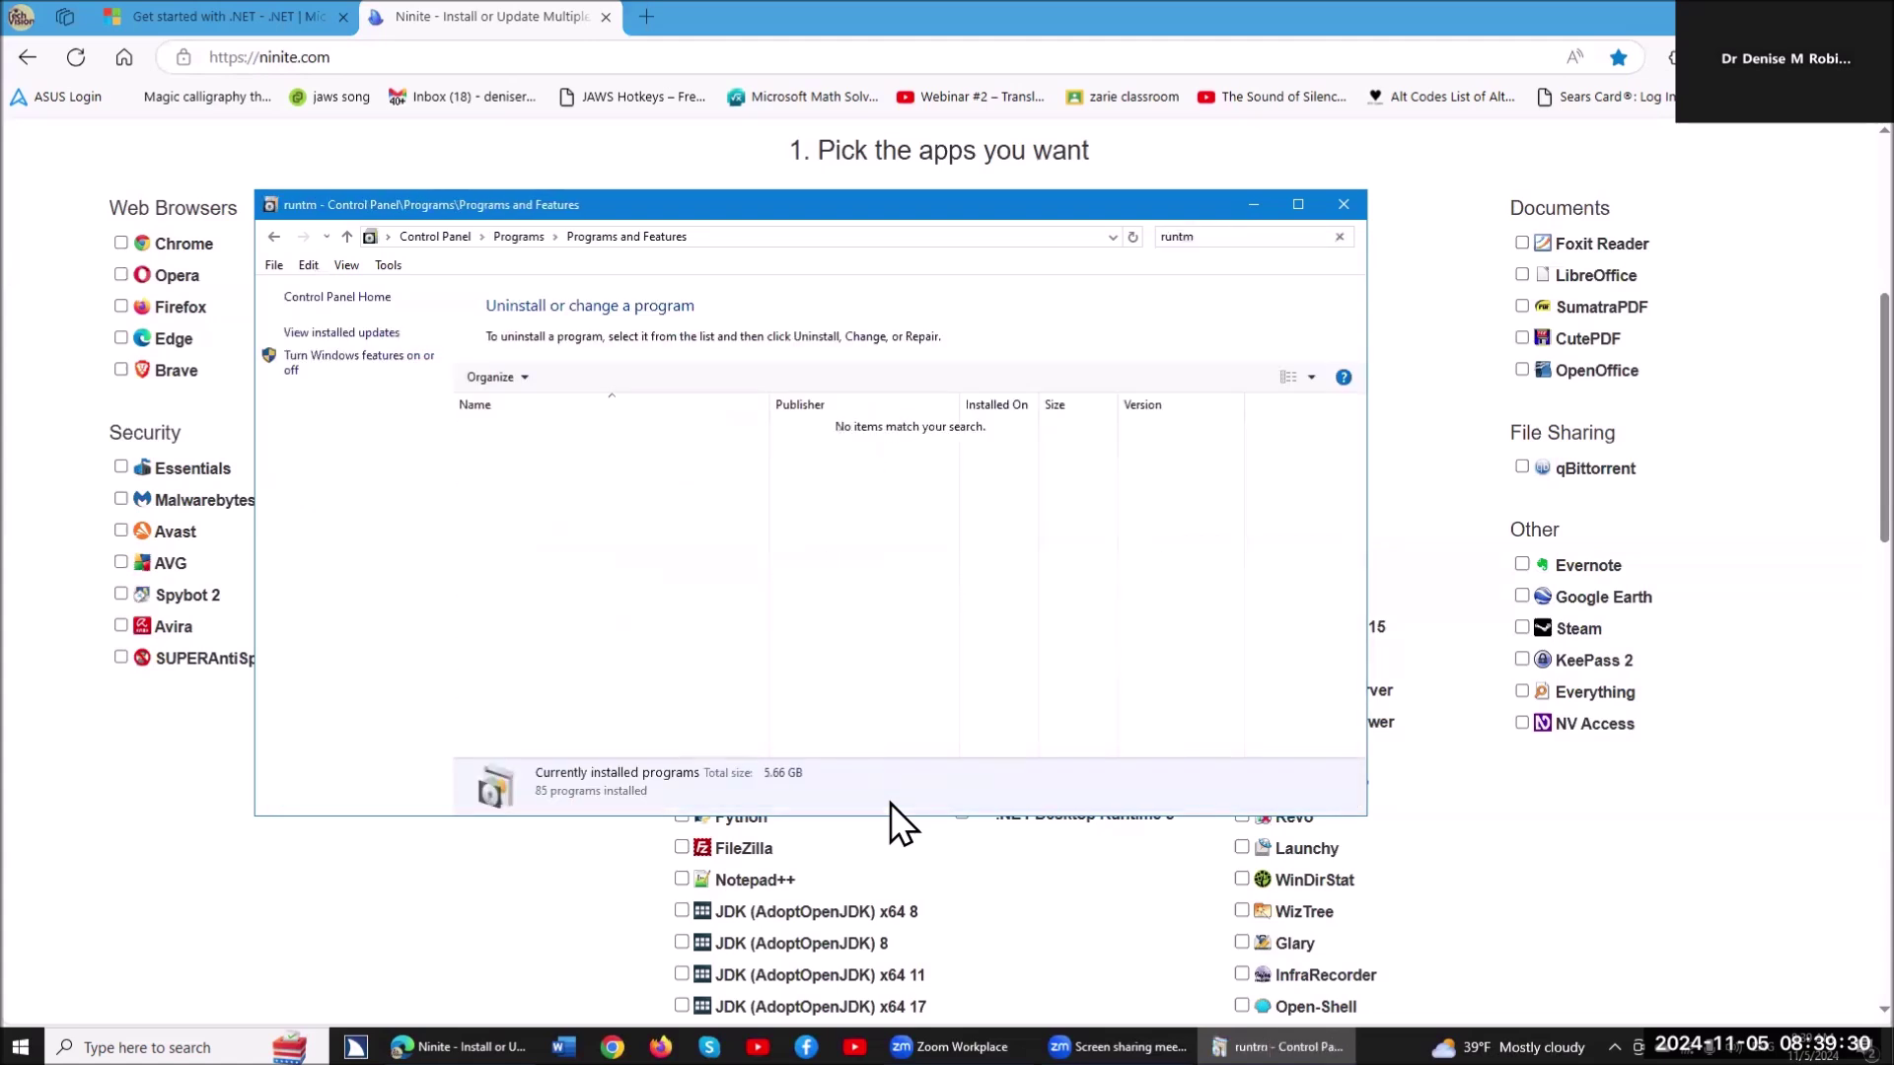
{"action": "key", "text": "BackSpace"}
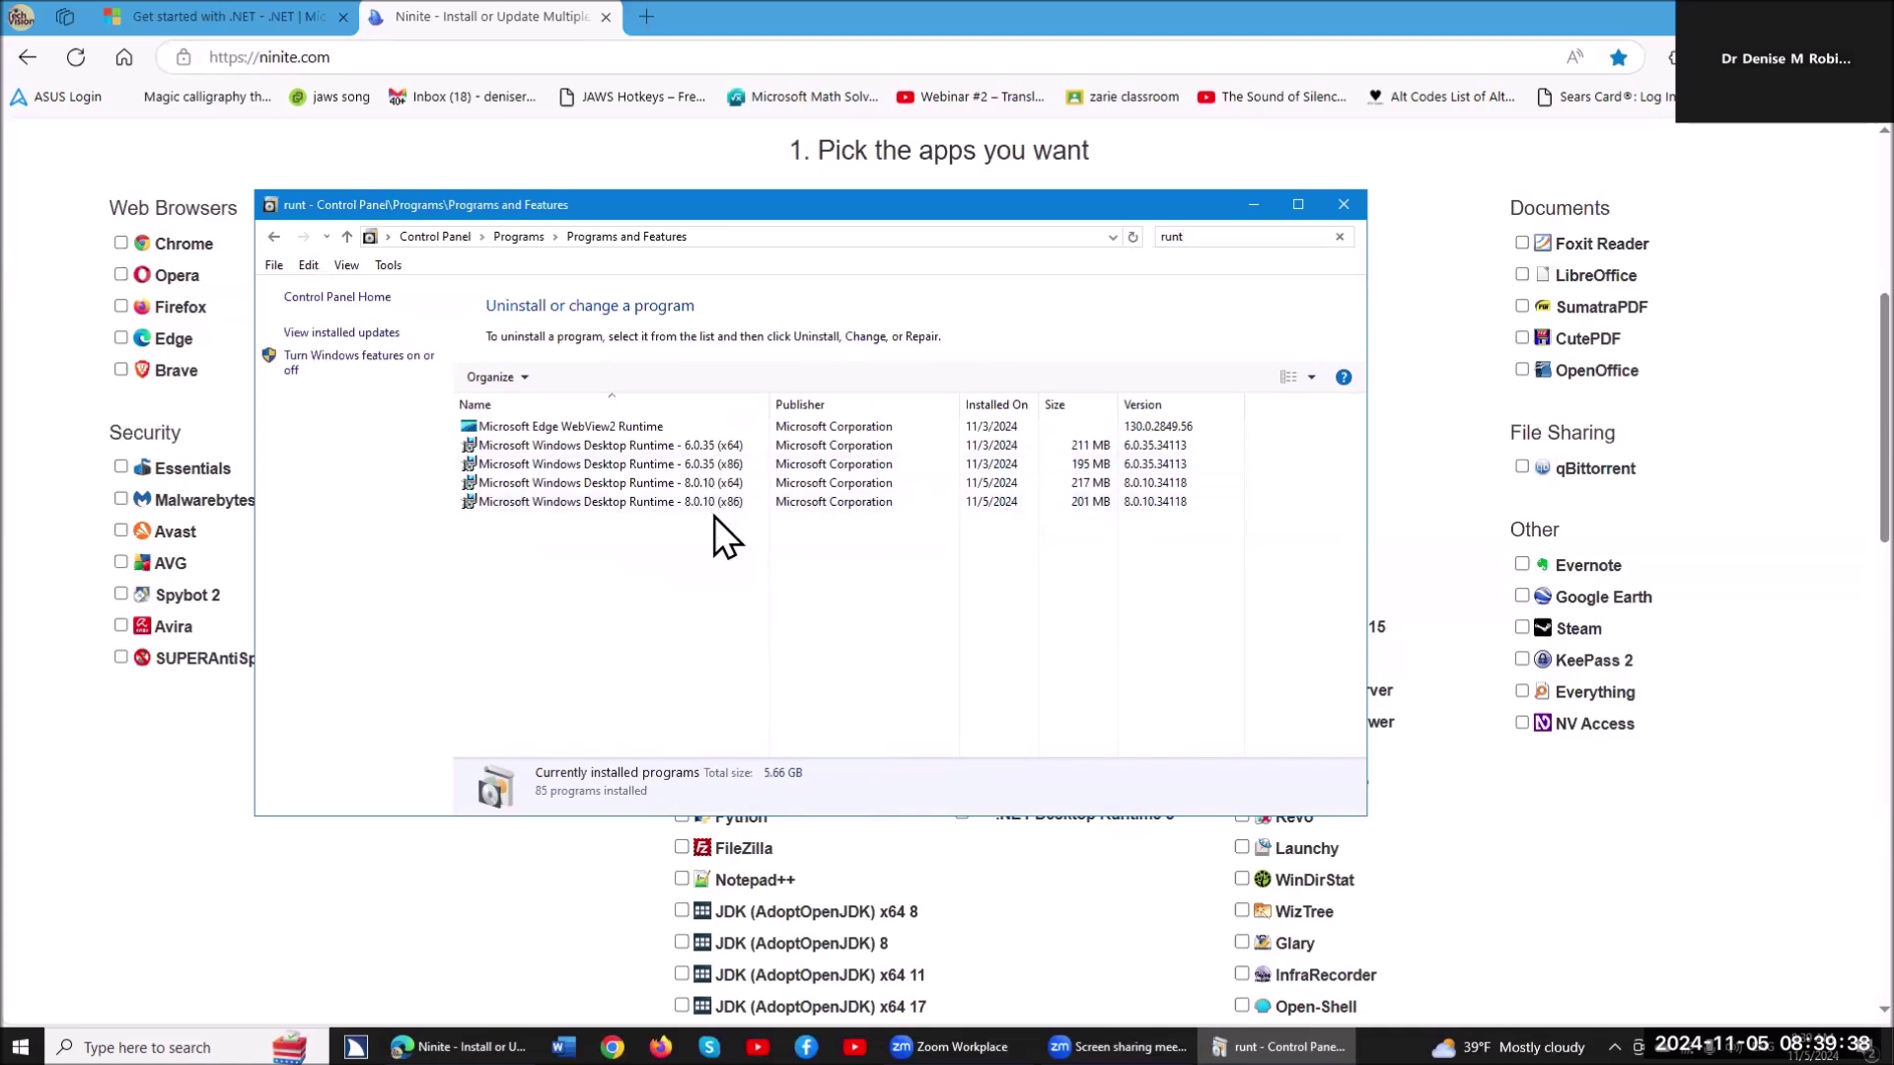
{"action": "left_click", "coordinate": [785, 484]}
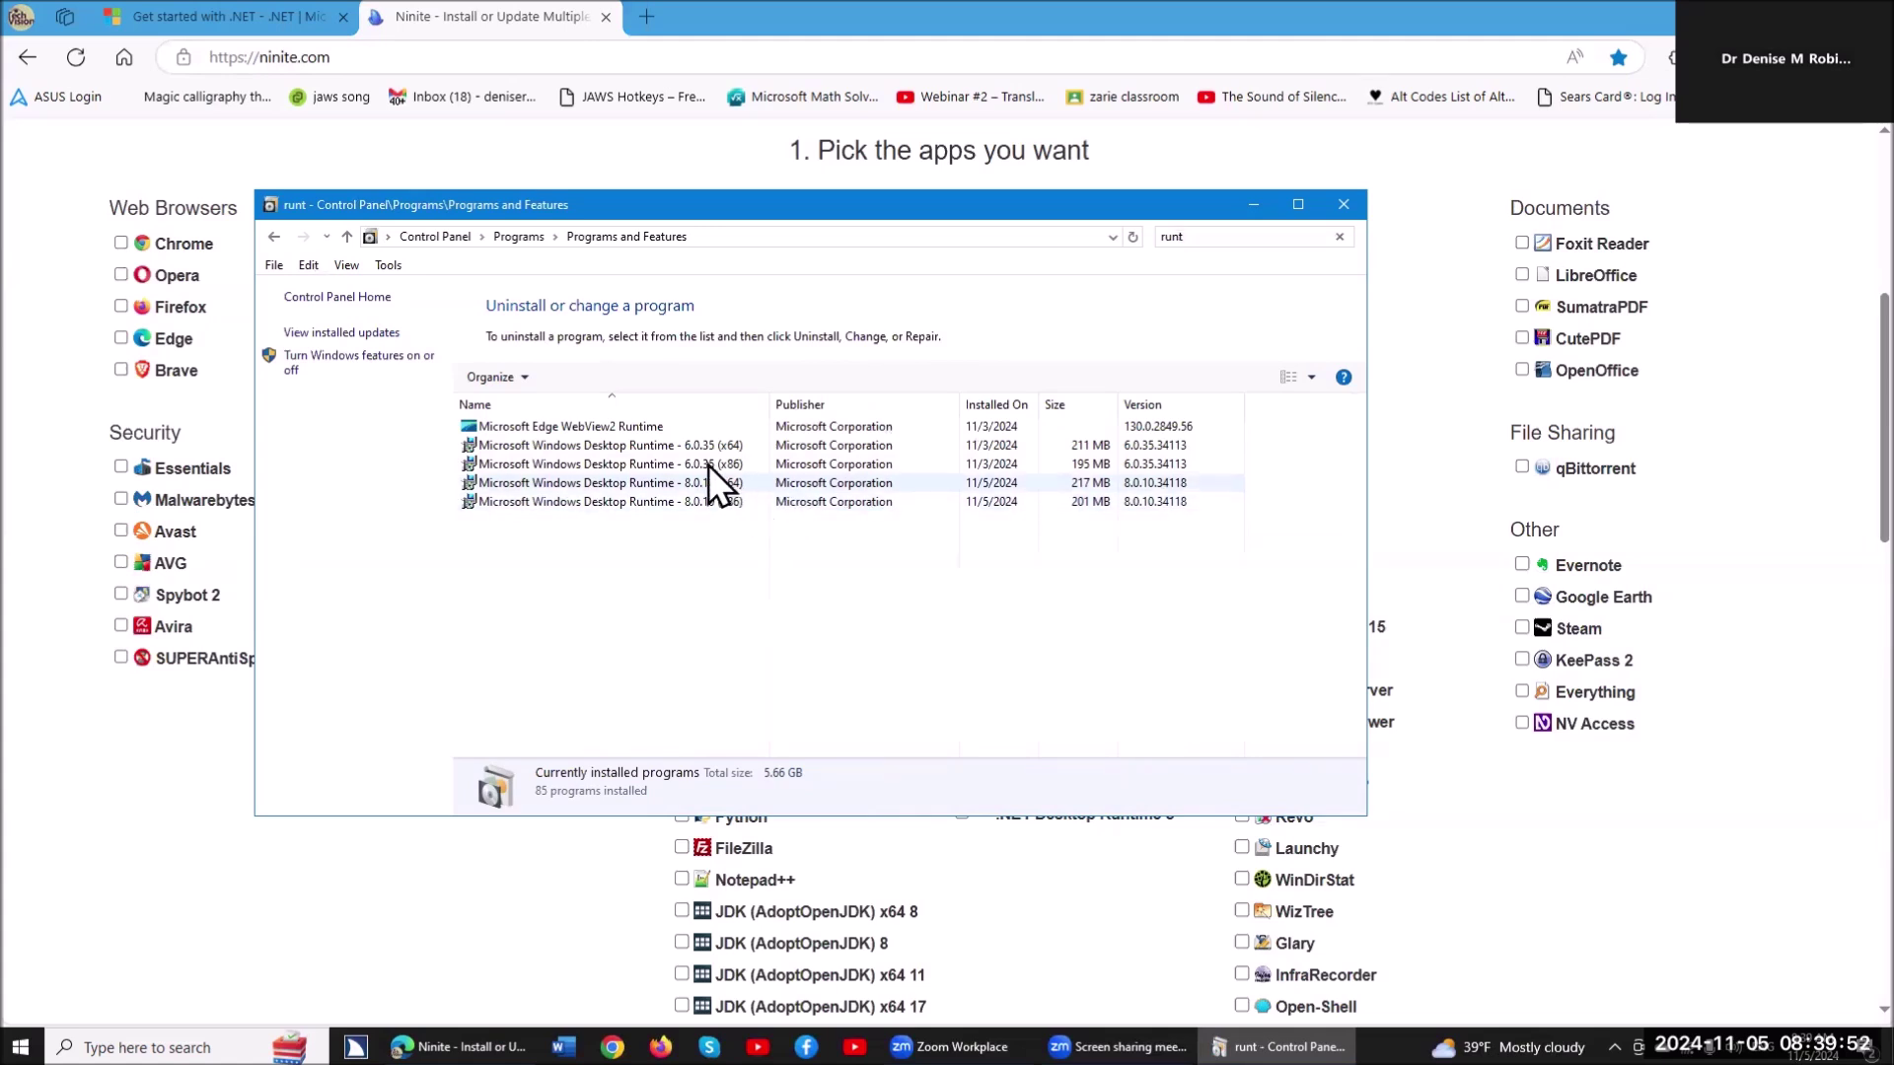
{"action": "left_click", "coordinate": [695, 444]}
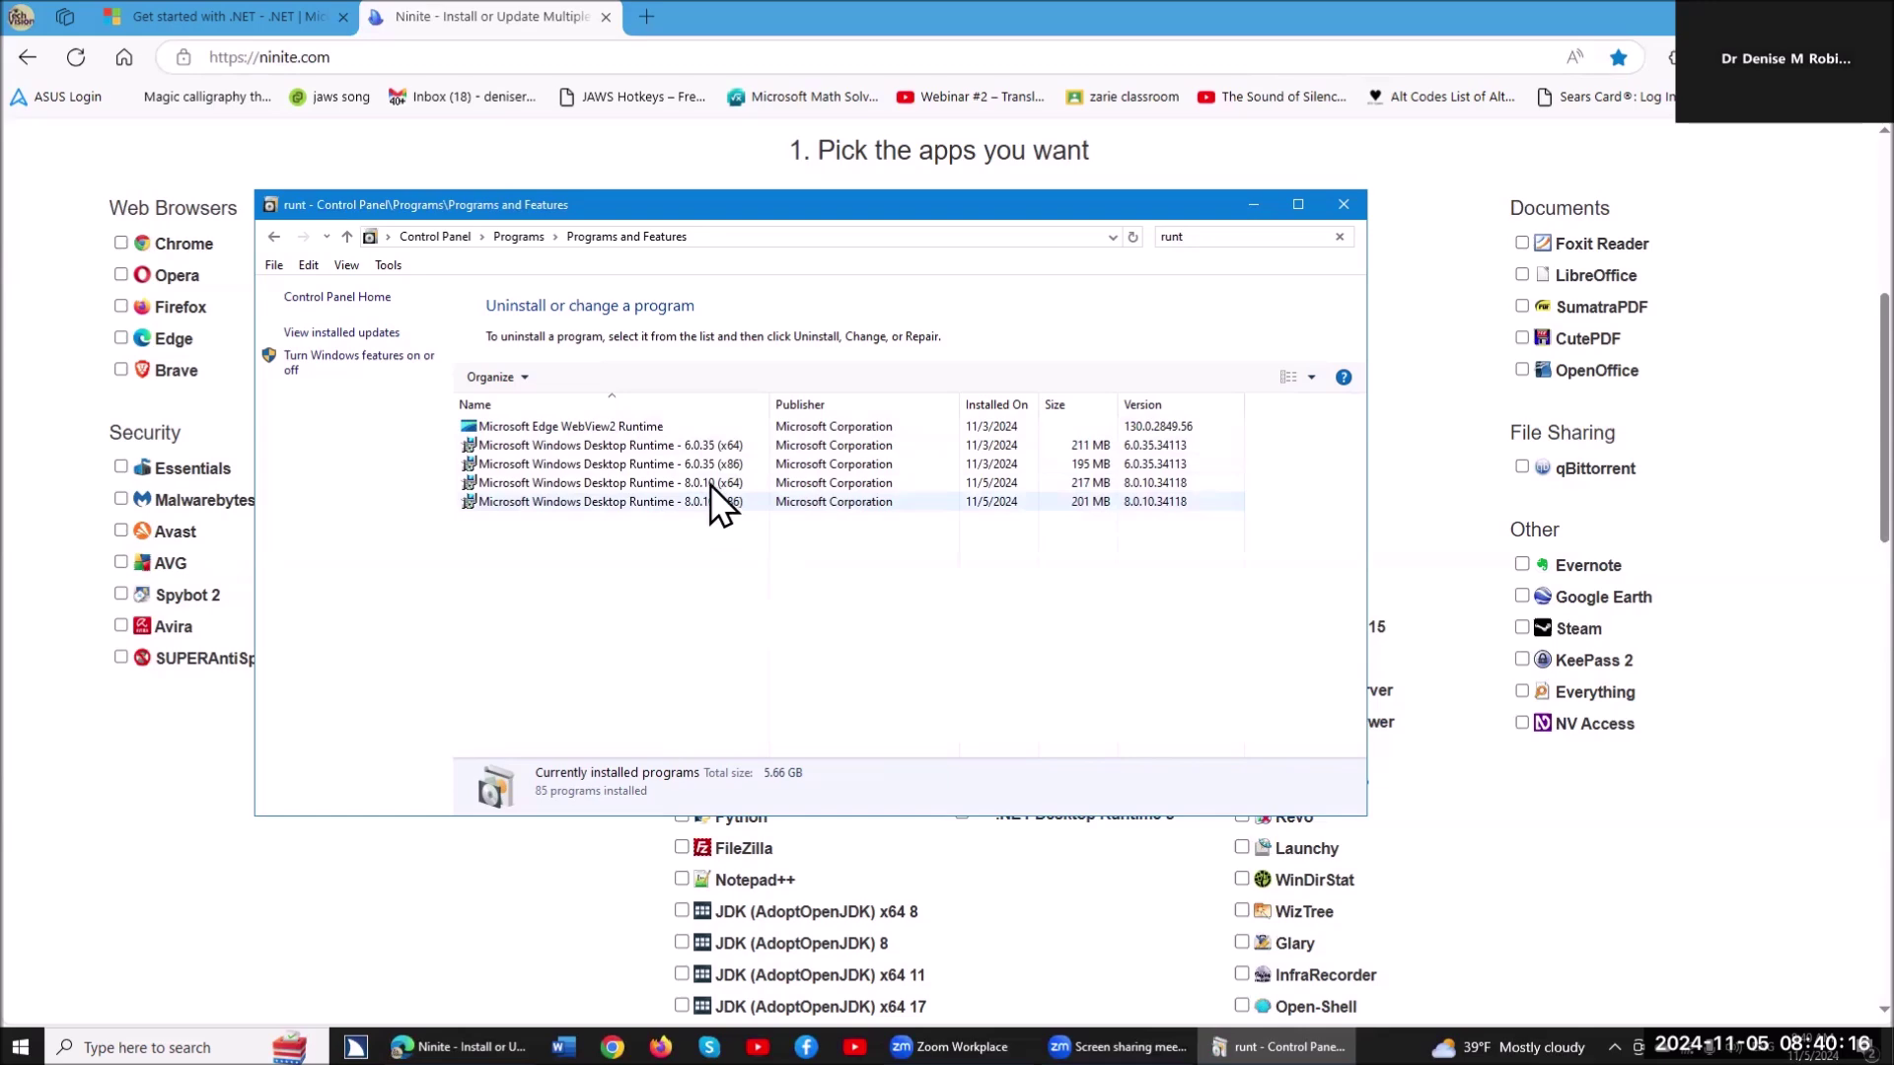
{"action": "left_click", "coordinate": [1344, 204]}
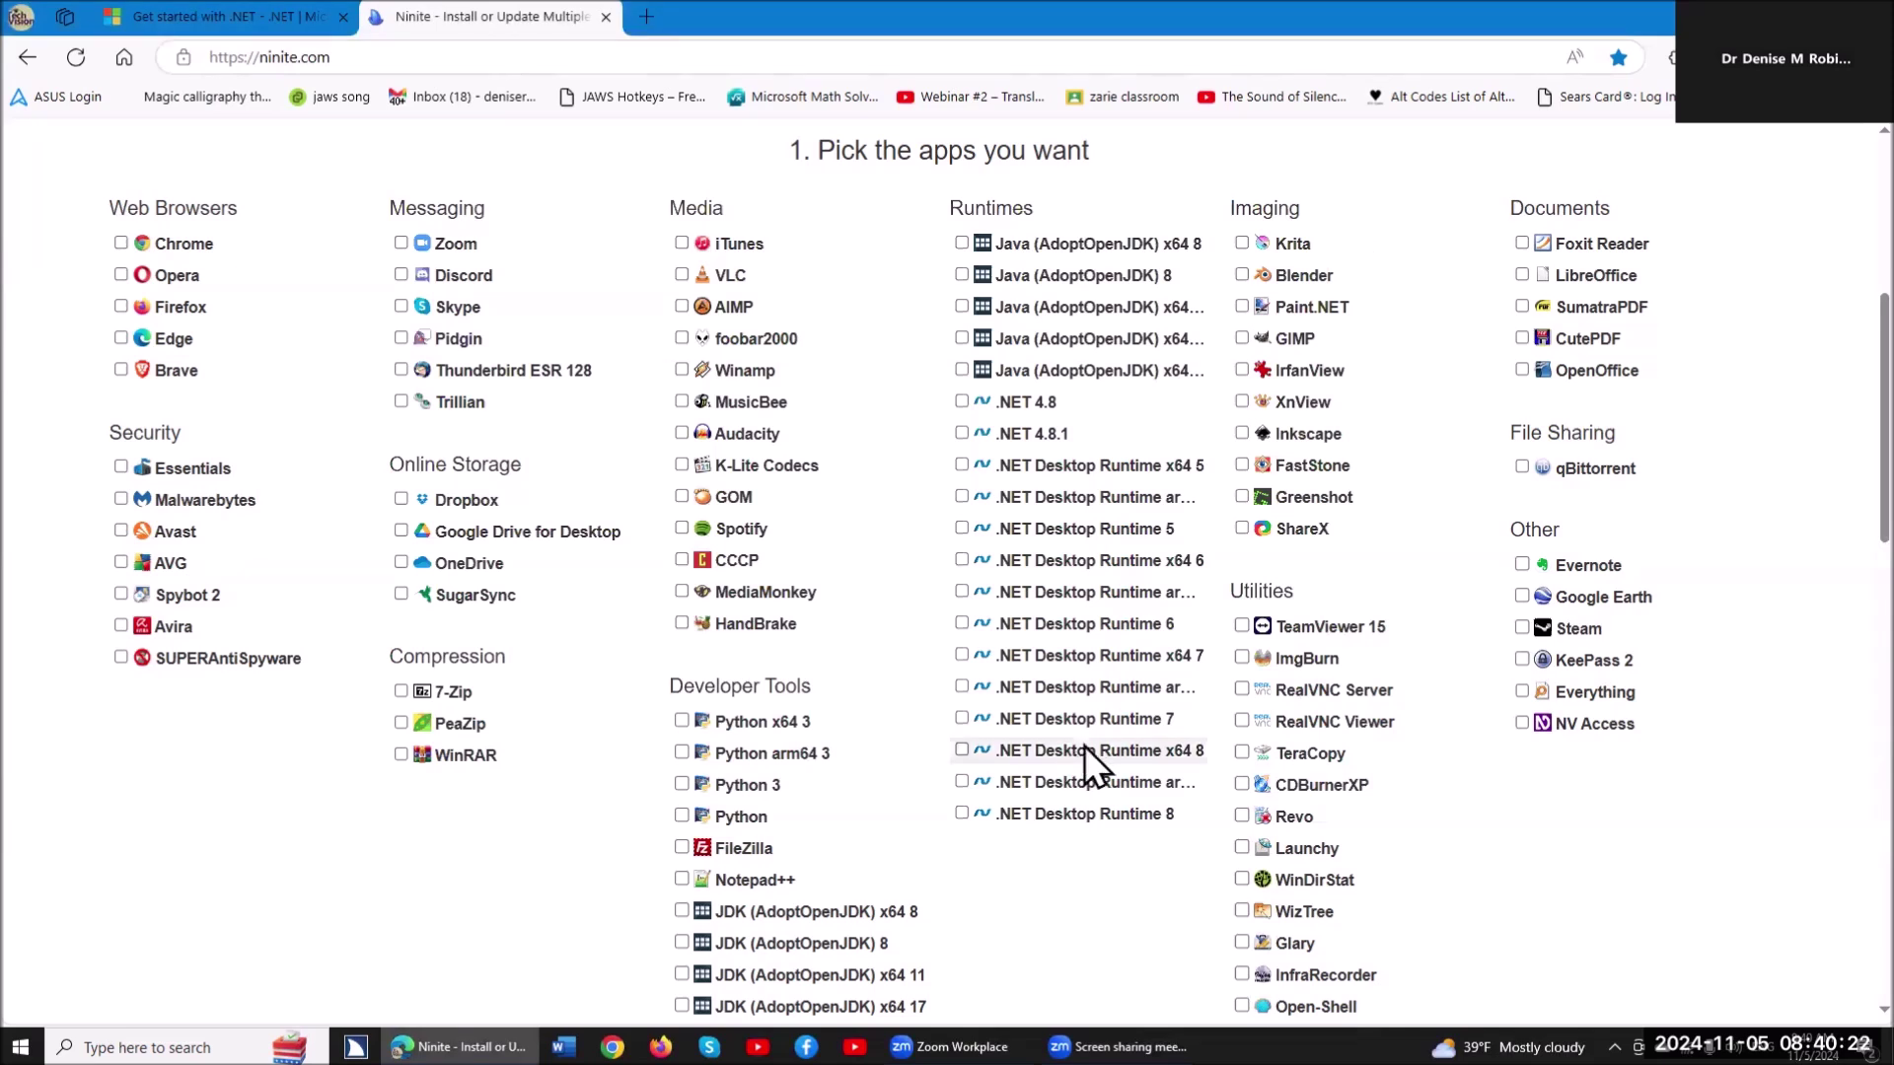
Tick .NET Desktop Runtime x64 8 and .NET Desktop Runtime 8 in Ninite
{"action": "left_click", "coordinate": [962, 750]}
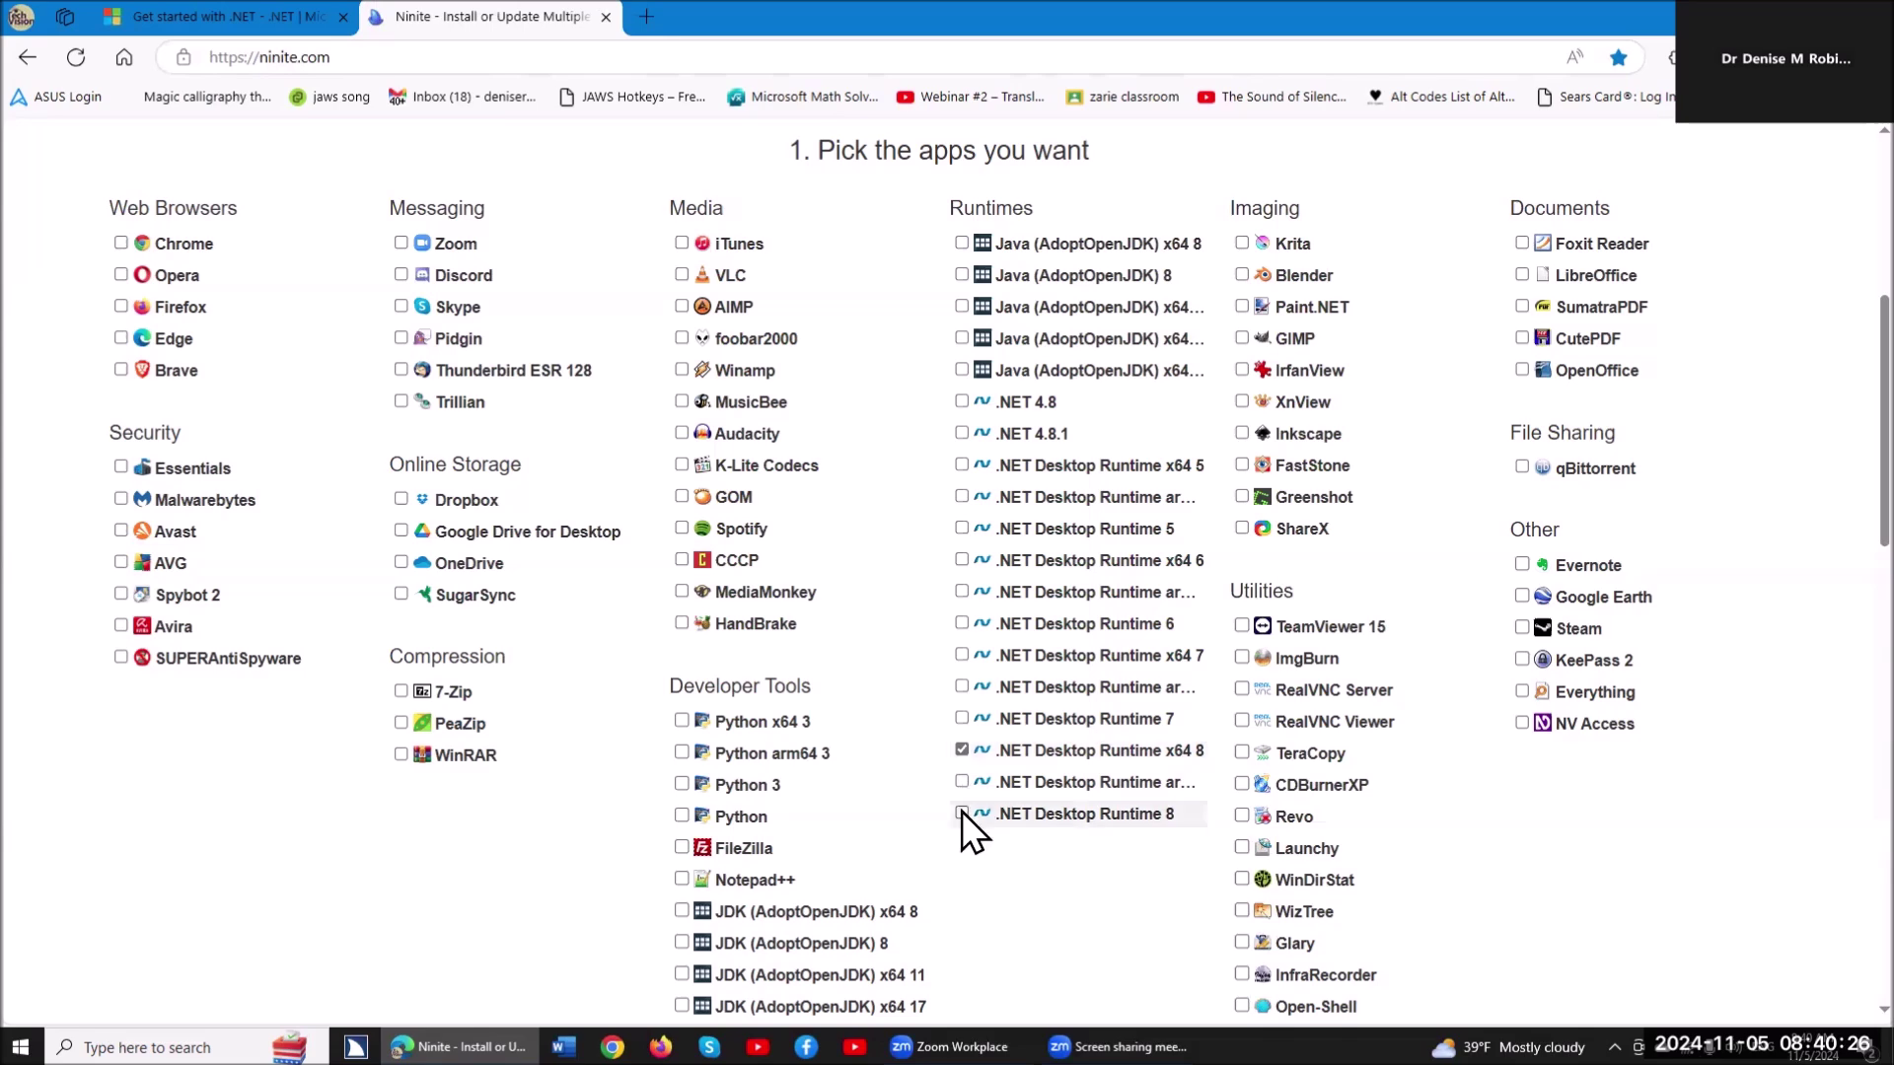
{"action": "left_click", "coordinate": [962, 812]}
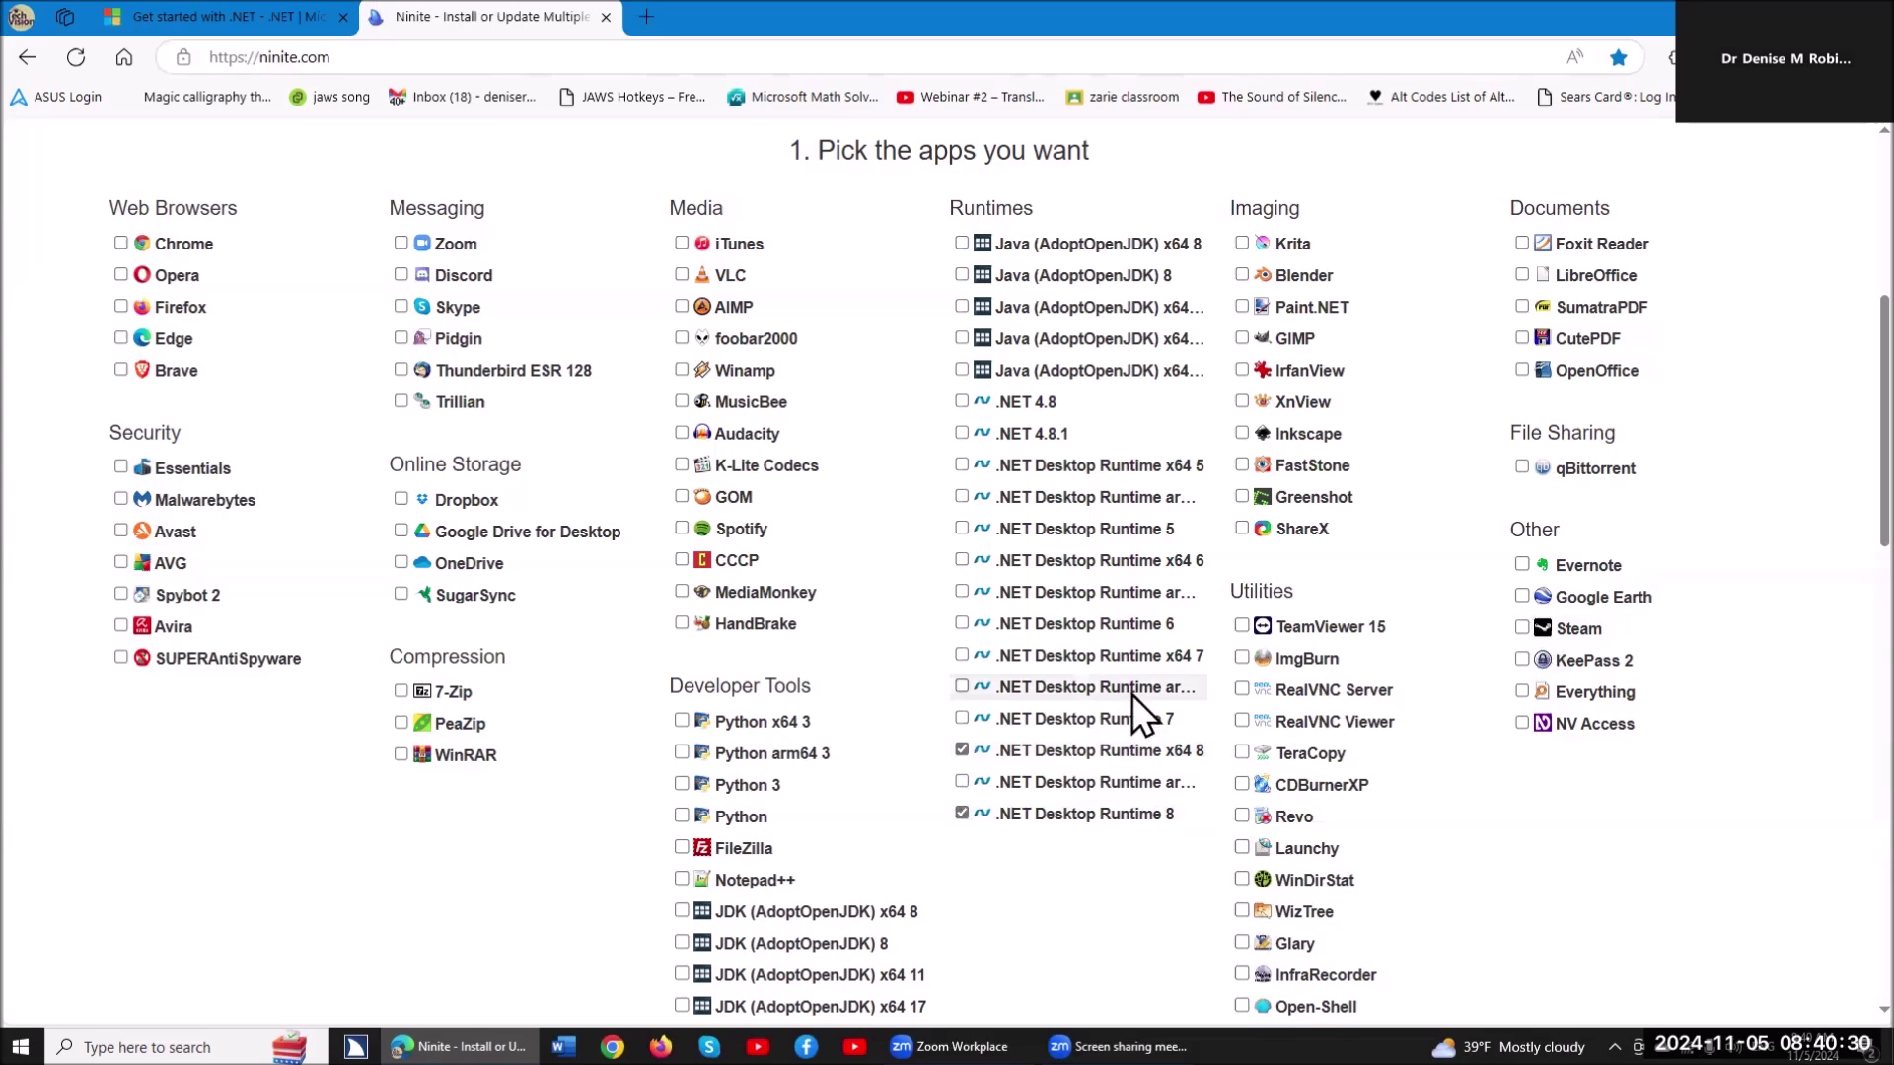
{"action": "scroll", "coordinate": [1132, 694], "scroll_direction": "down", "scroll_amount": 5}
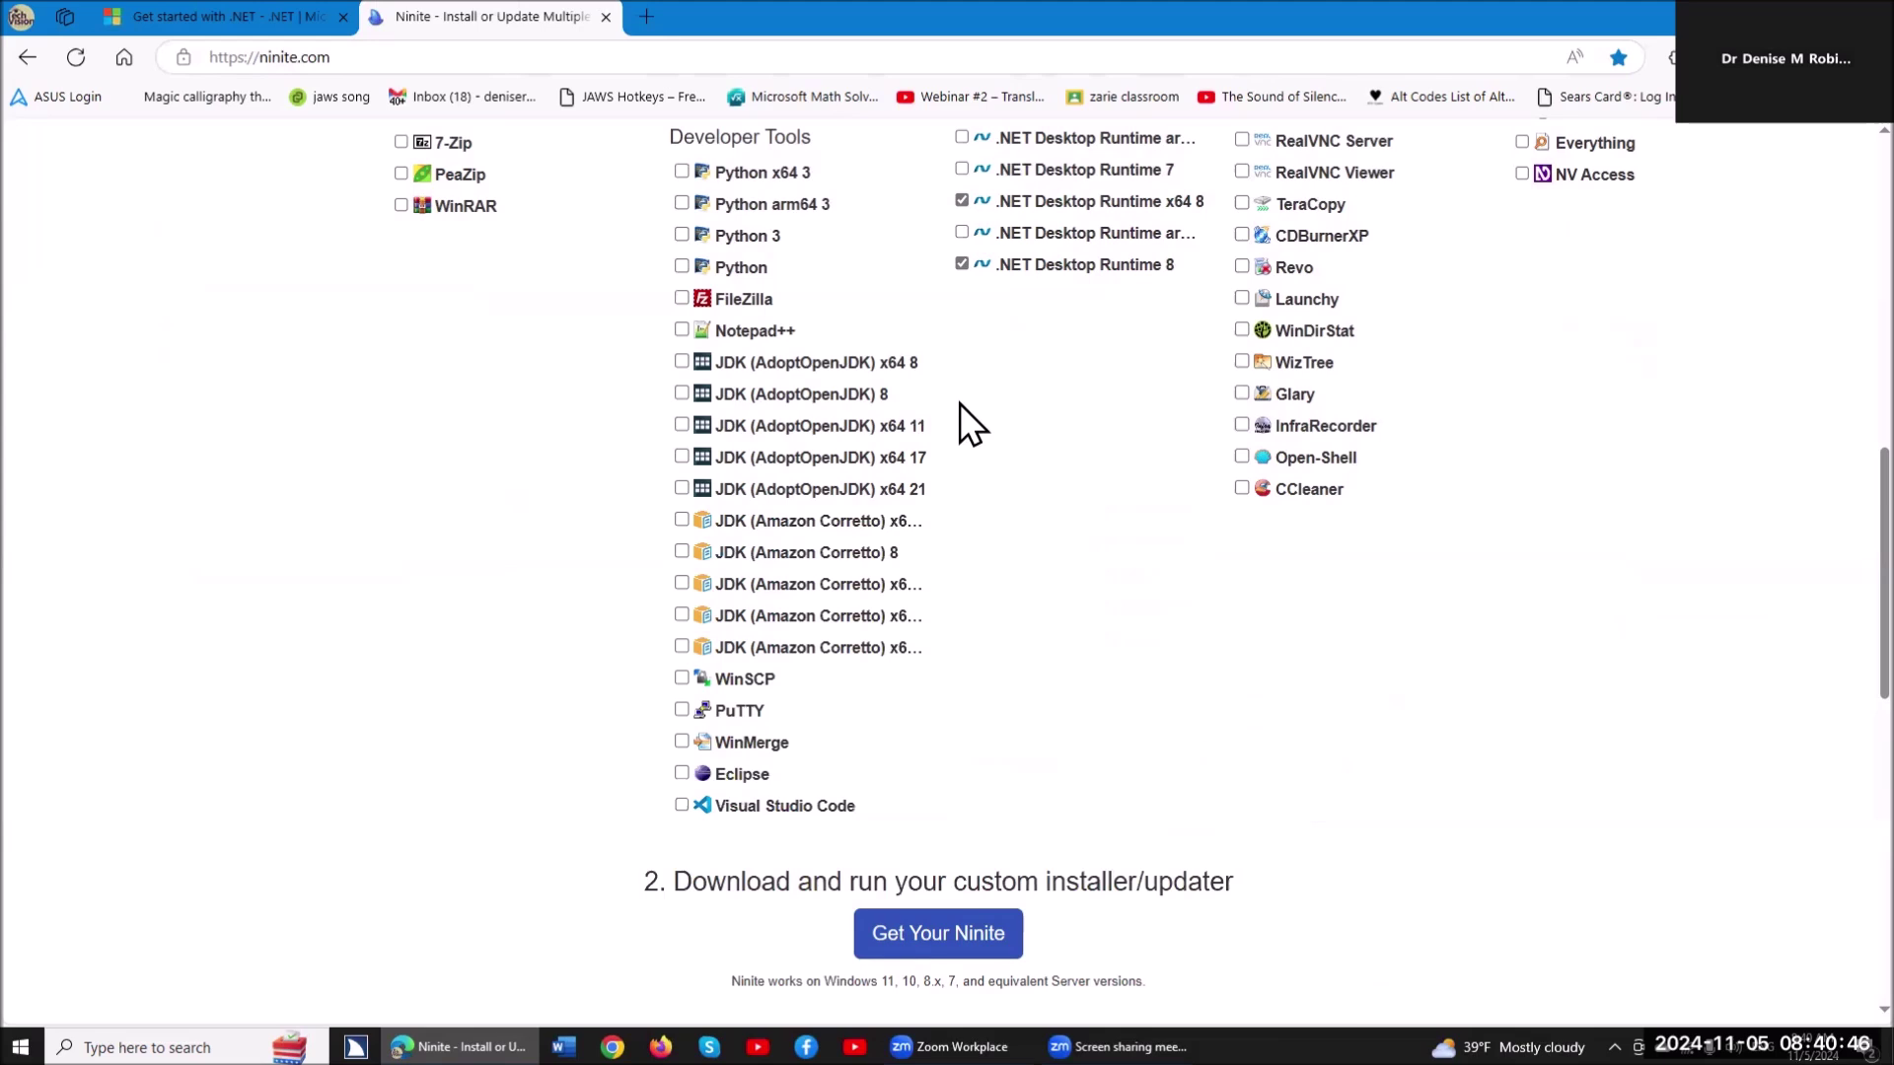
{"action": "key", "text": "super+e"}
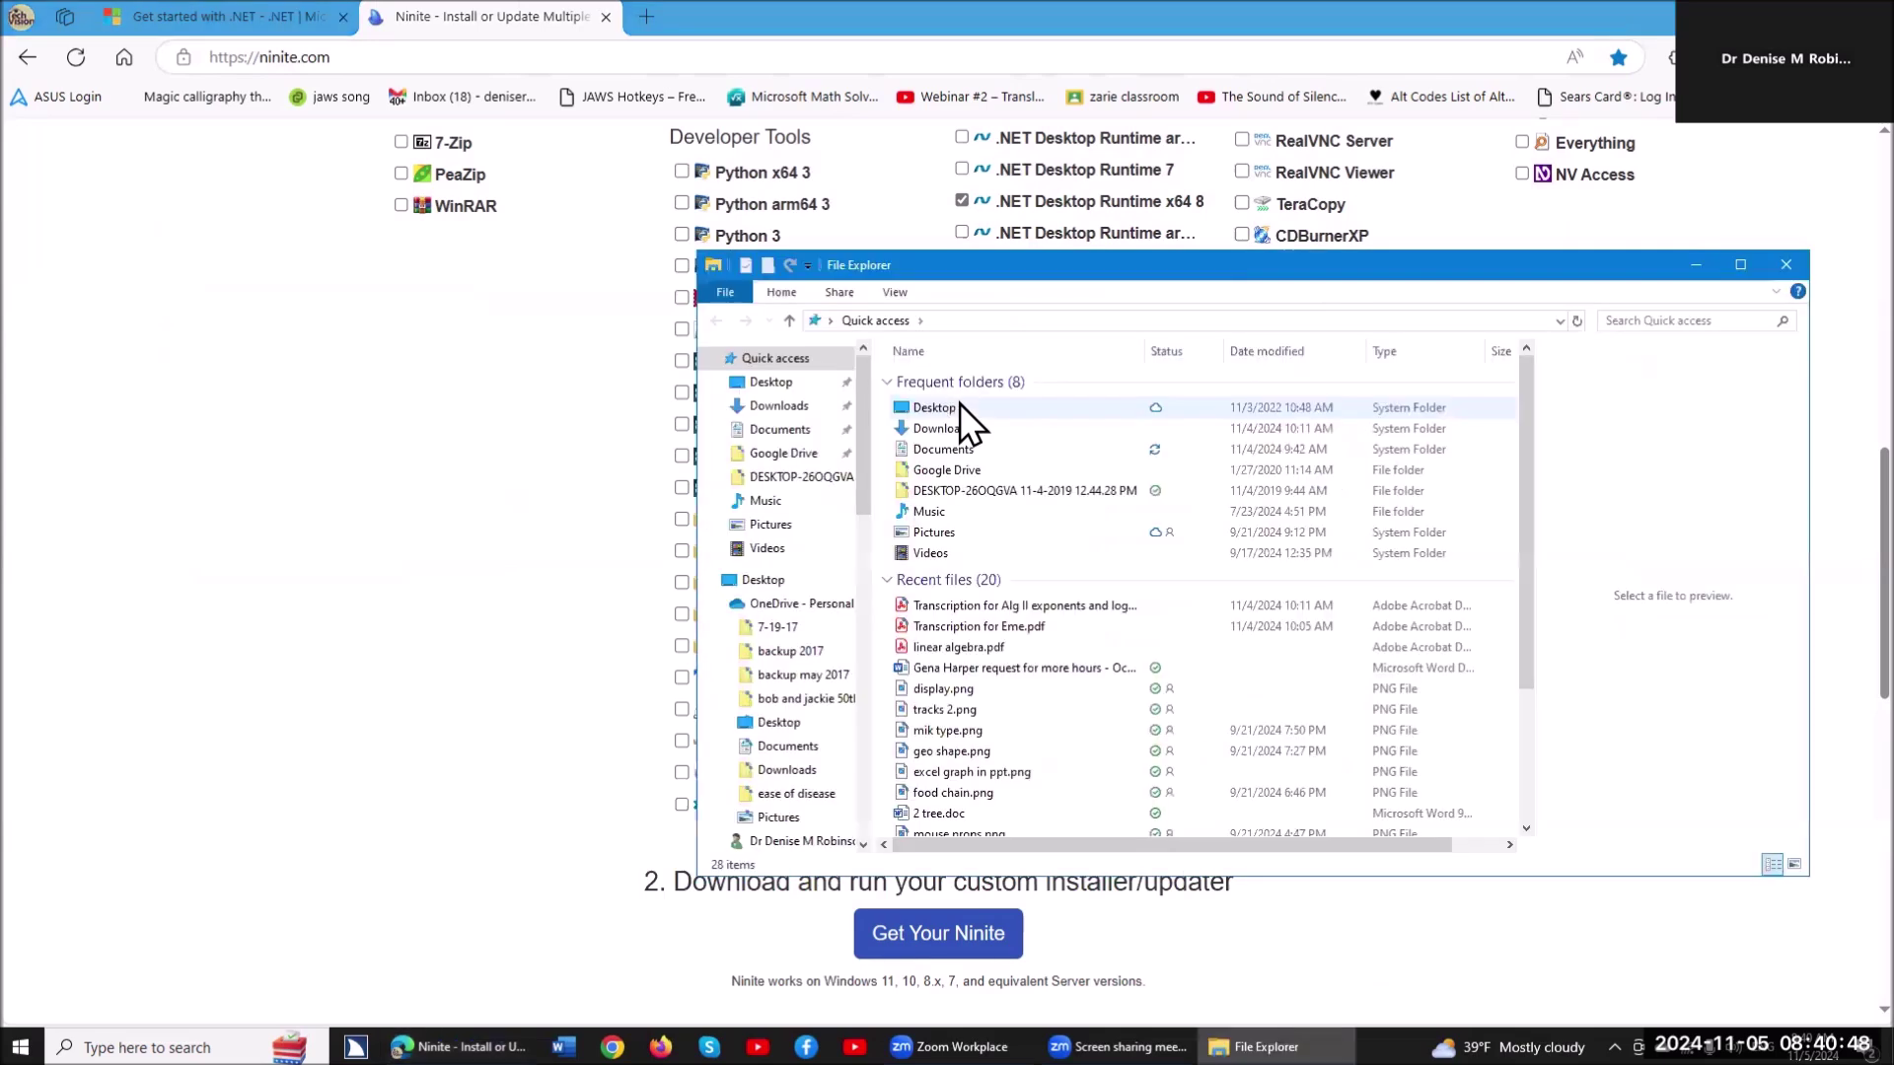
{"action": "double_click", "coordinate": [947, 430]}
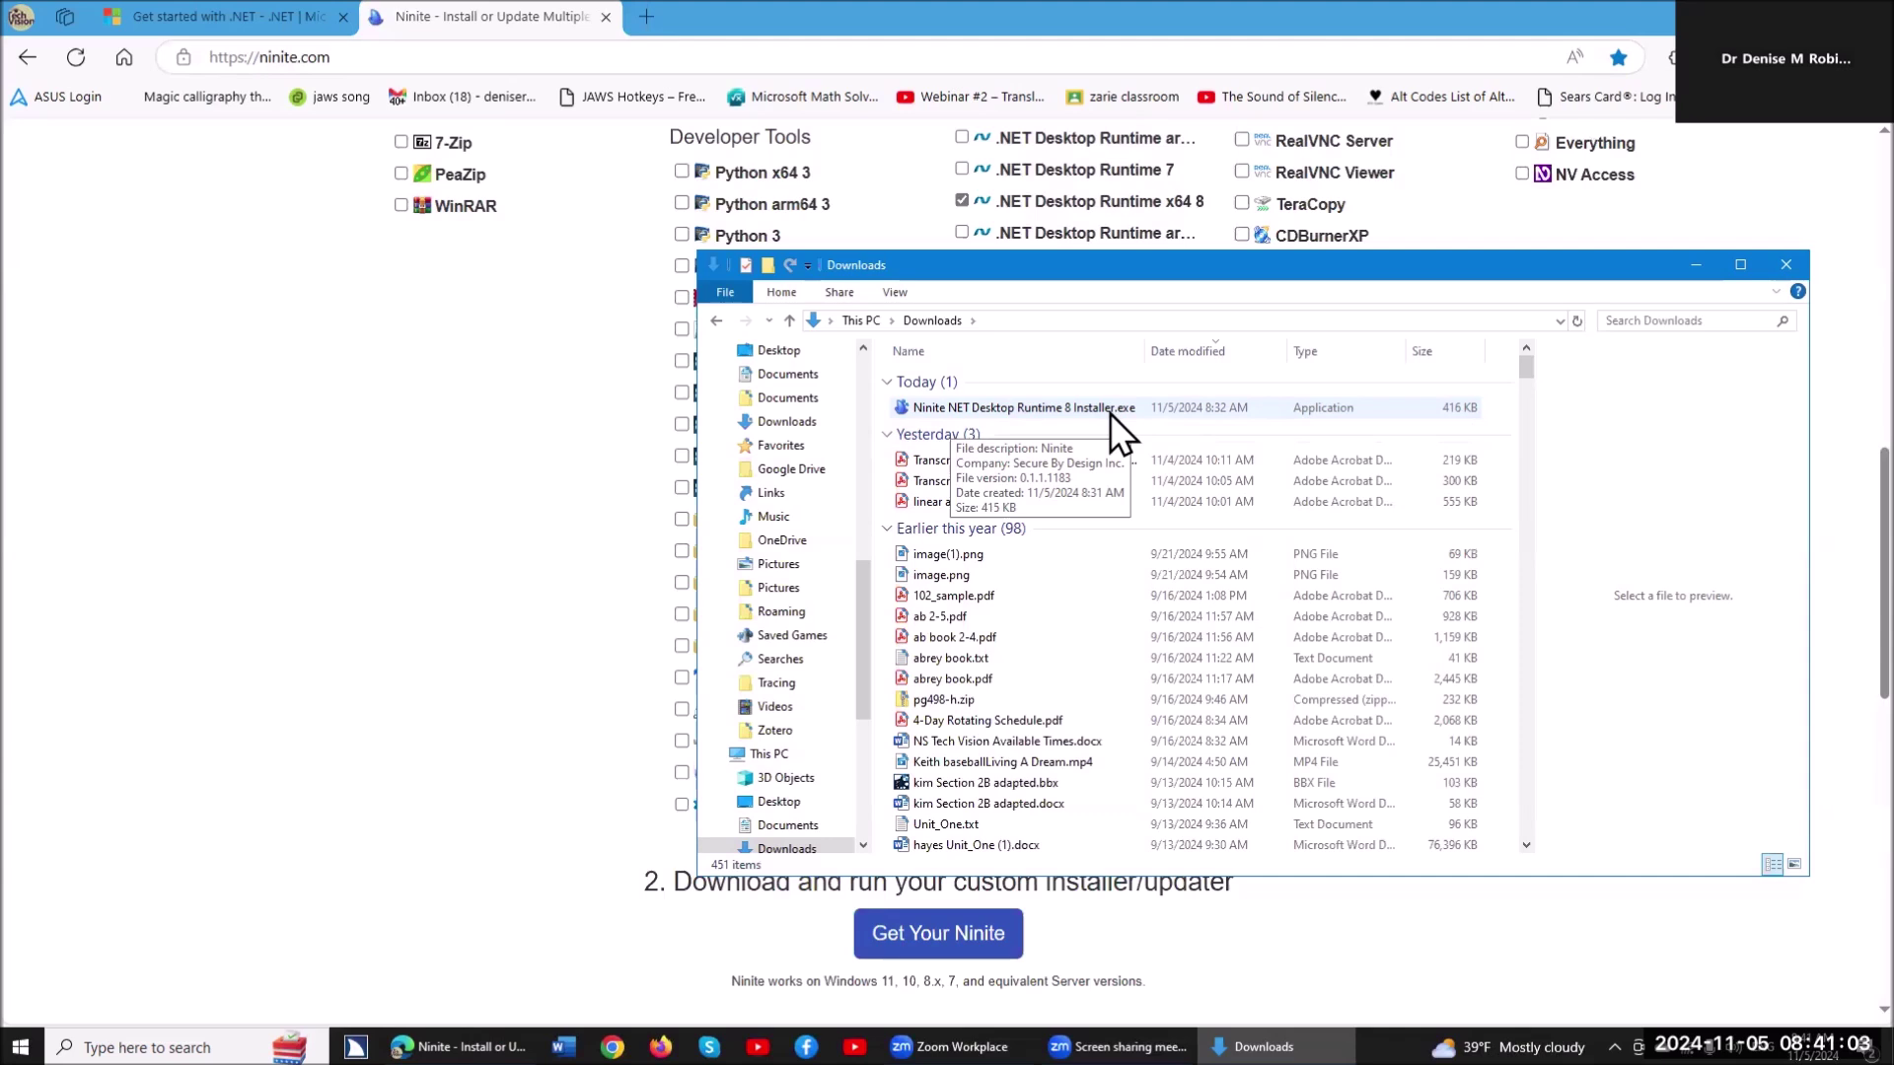
{"action": "left_click", "coordinate": [1787, 264]}
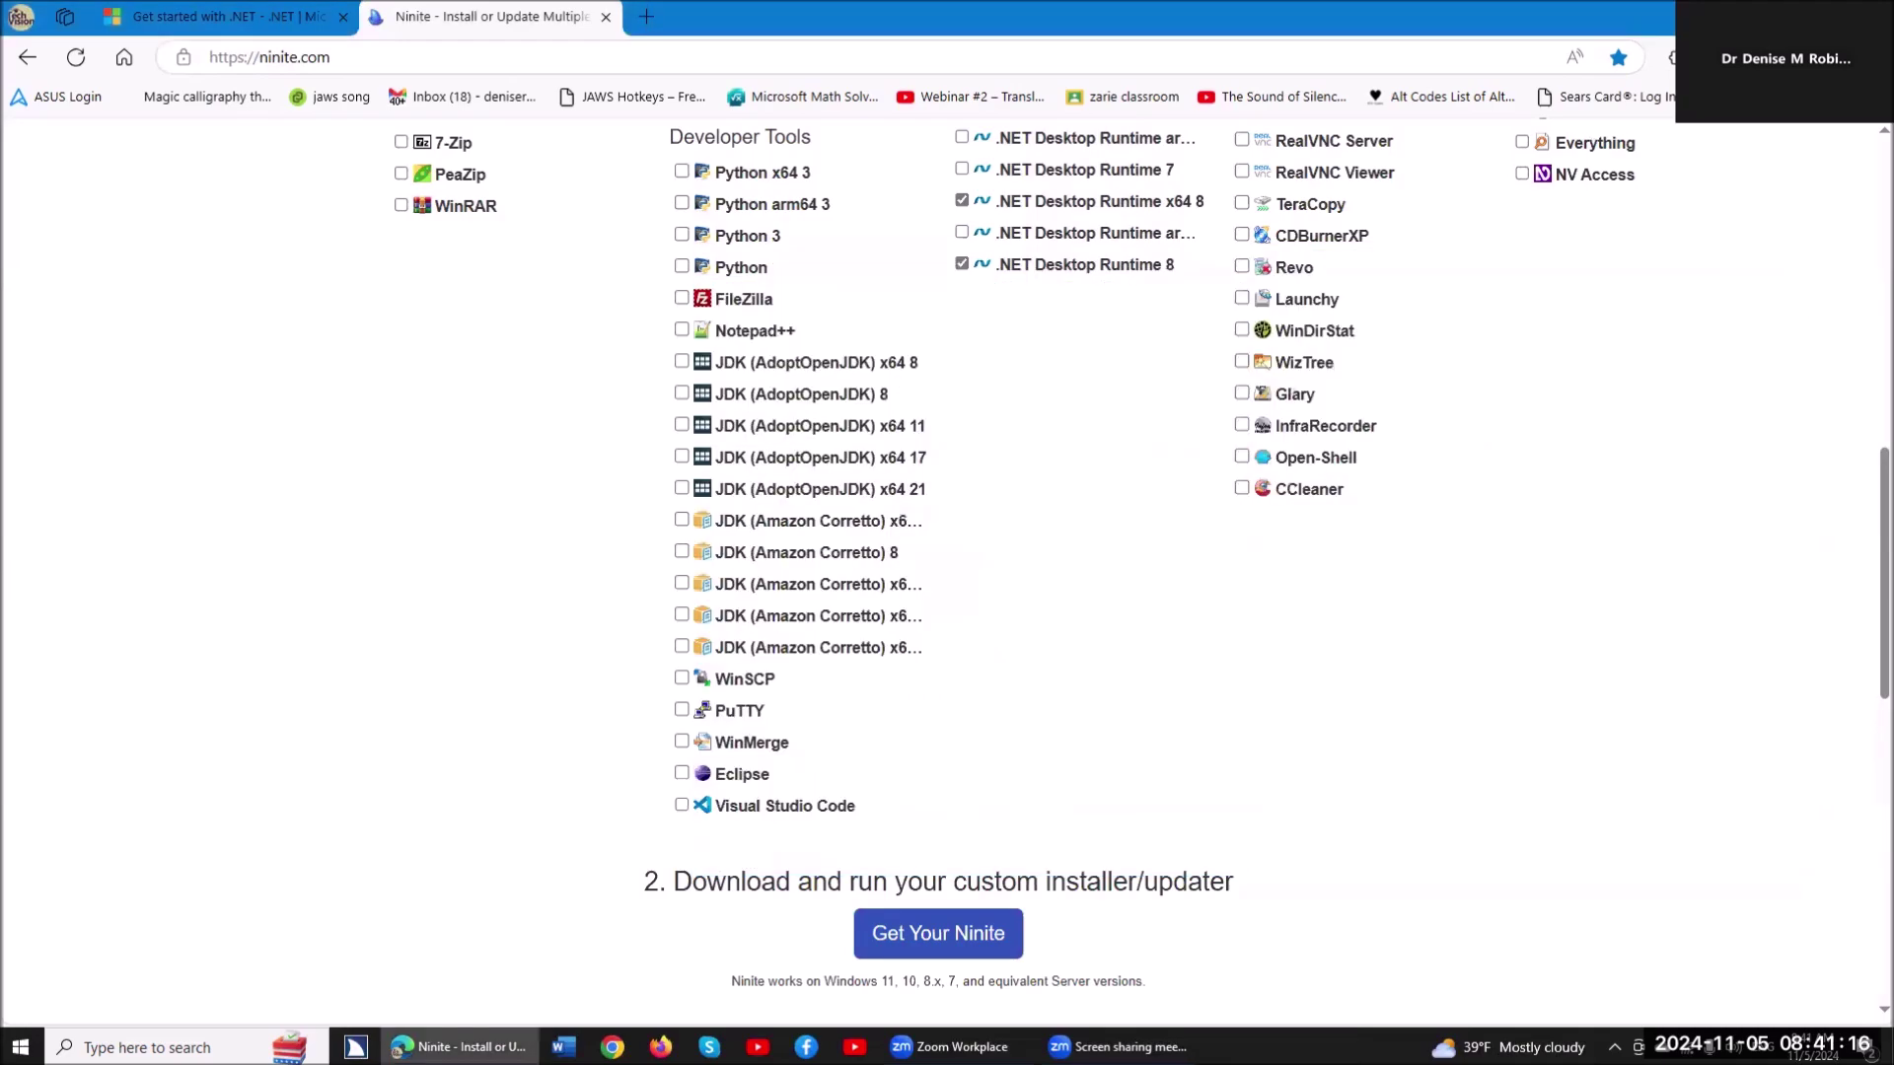
From the desktop, reopen Control Panel's Programs and Features via the 'pro' search
{"action": "key", "text": "super+d"}
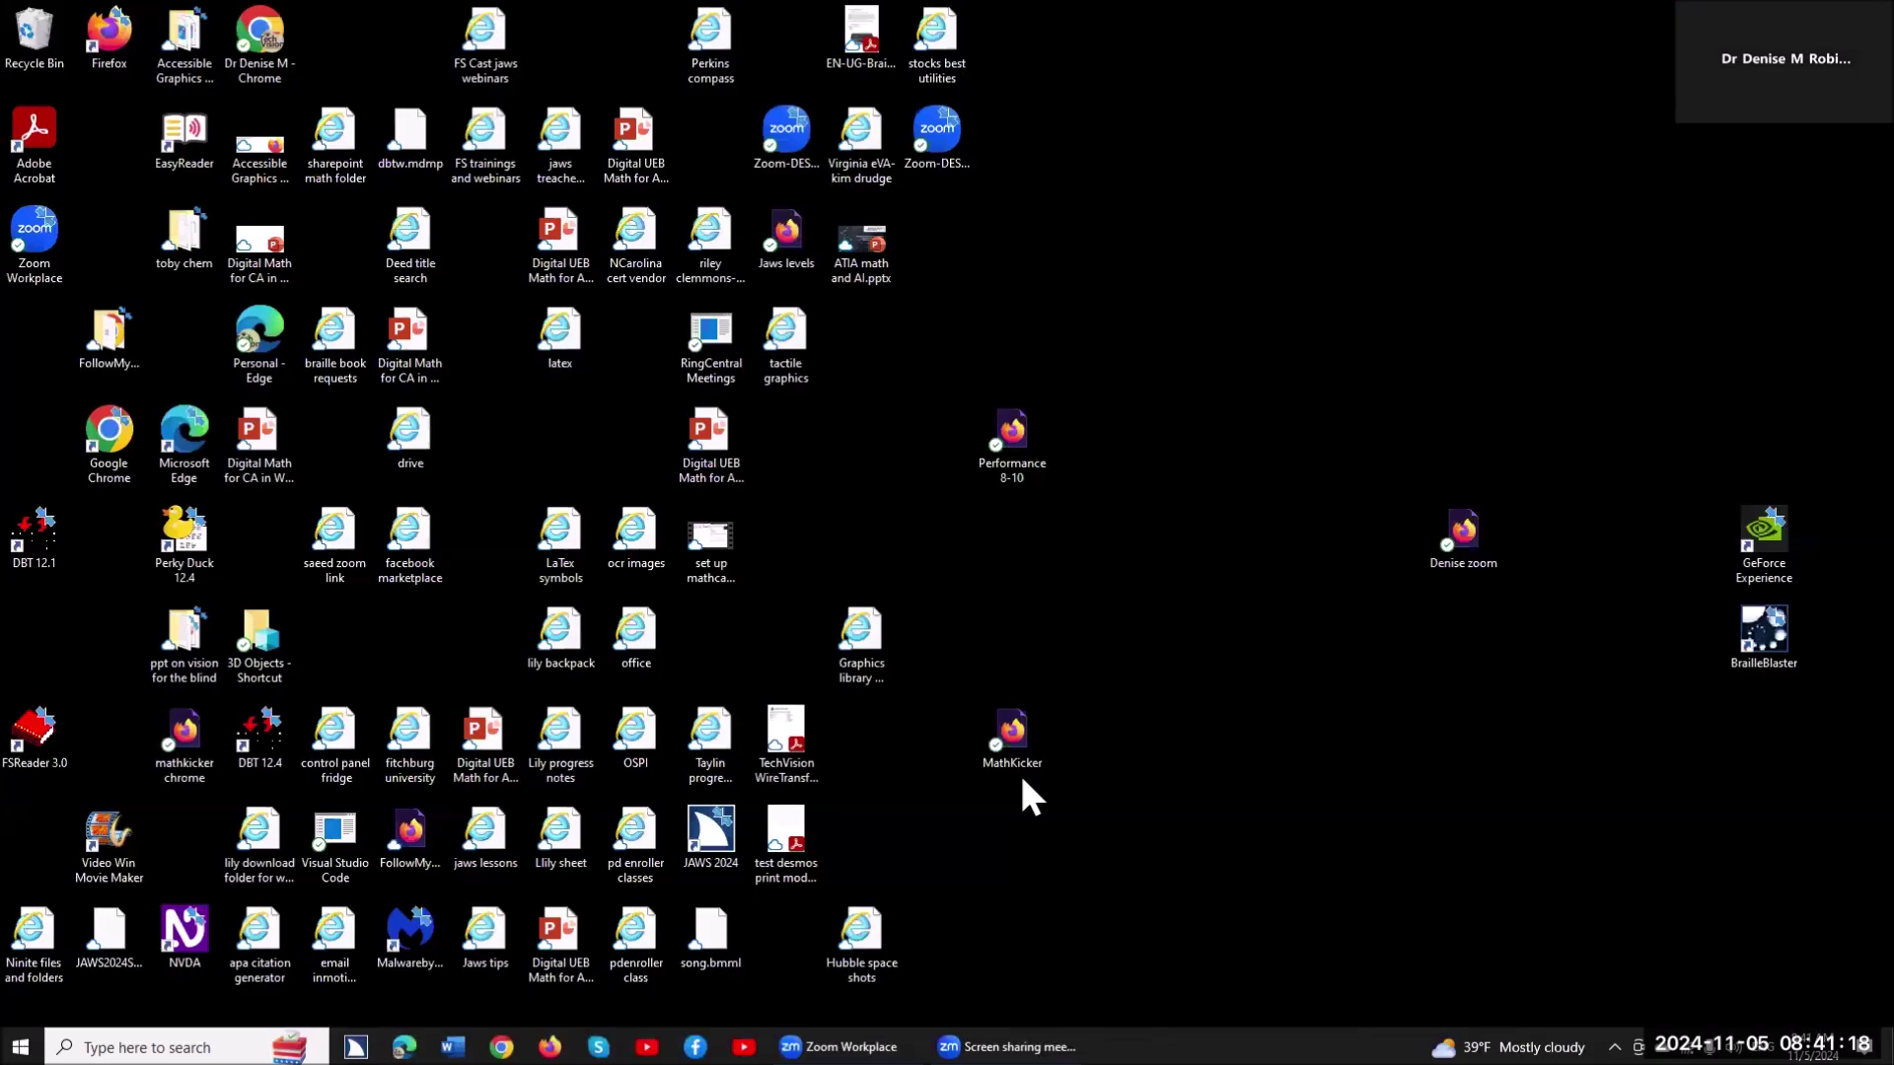
{"action": "key", "text": "super"}
{"action": "type", "text": "c"}
{"action": "key", "text": "Return"}
{"action": "type", "text": "pro"}
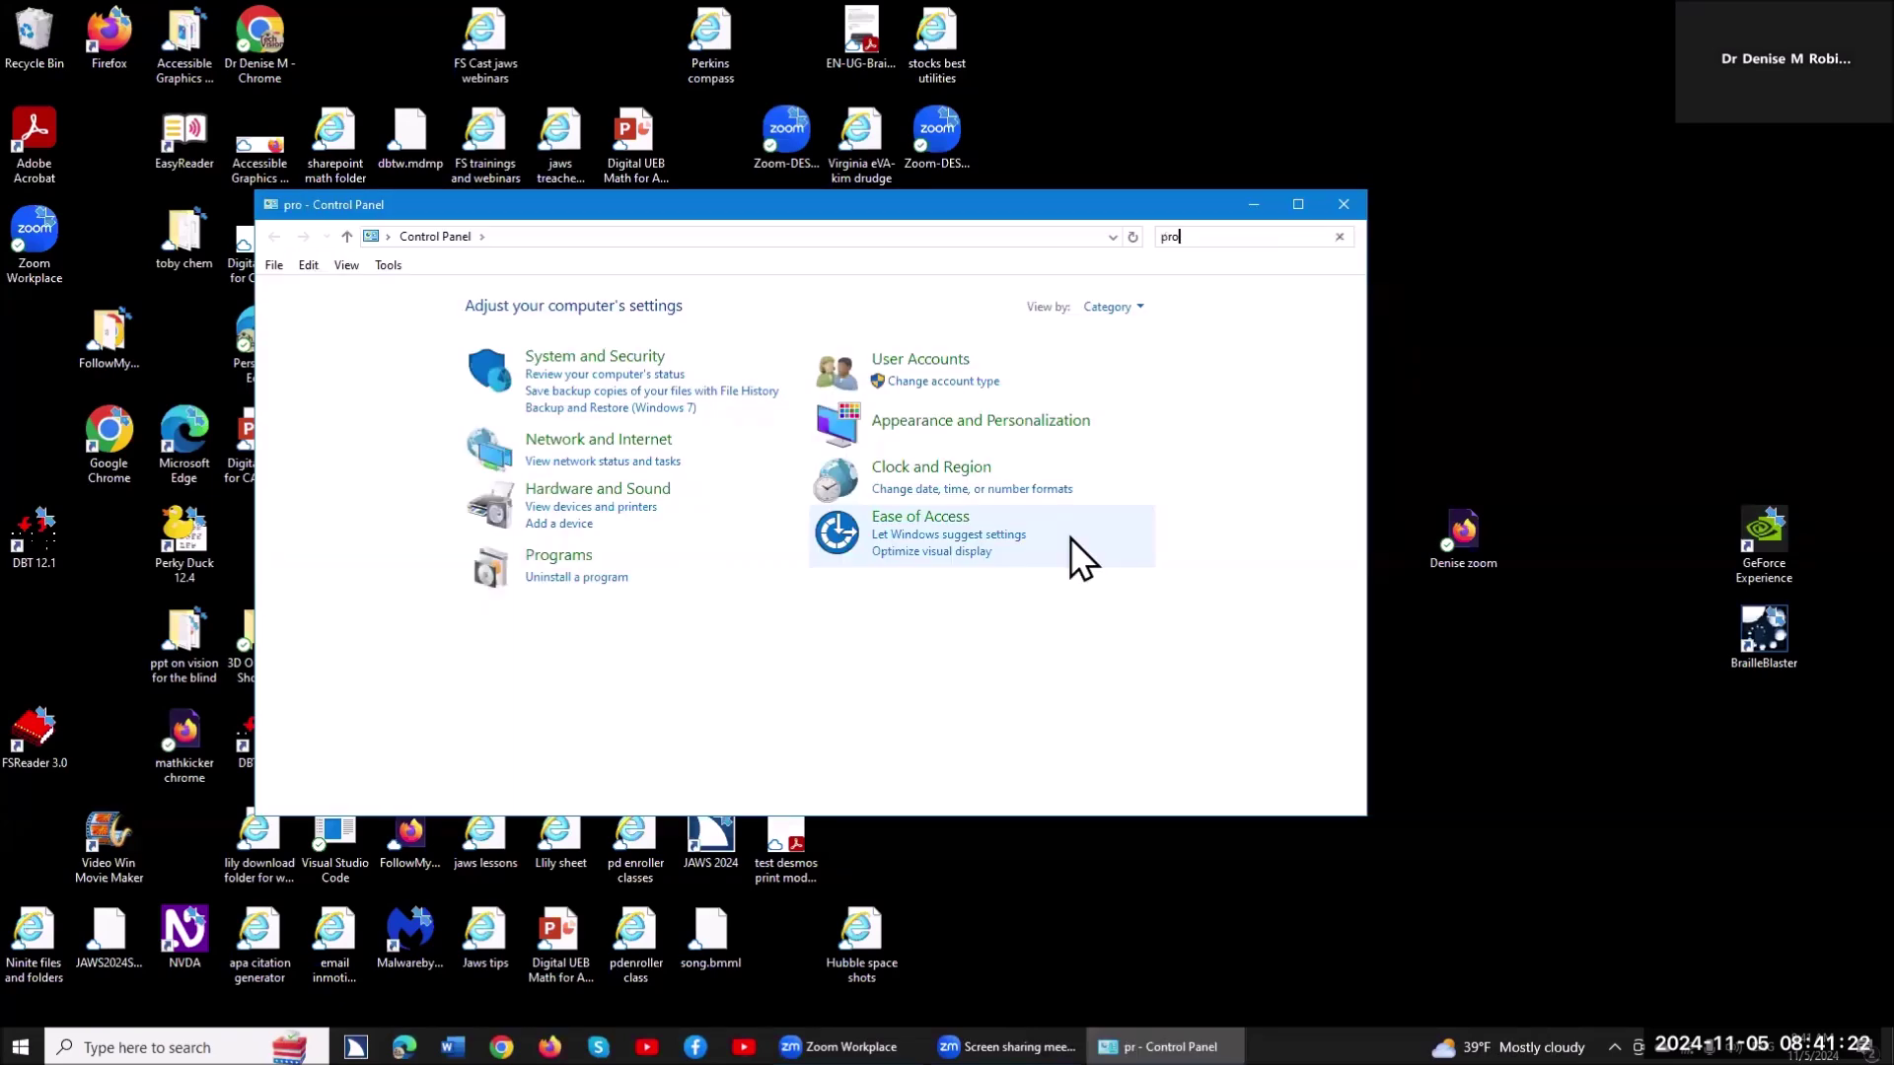
{"action": "left_click", "coordinate": [412, 304]}
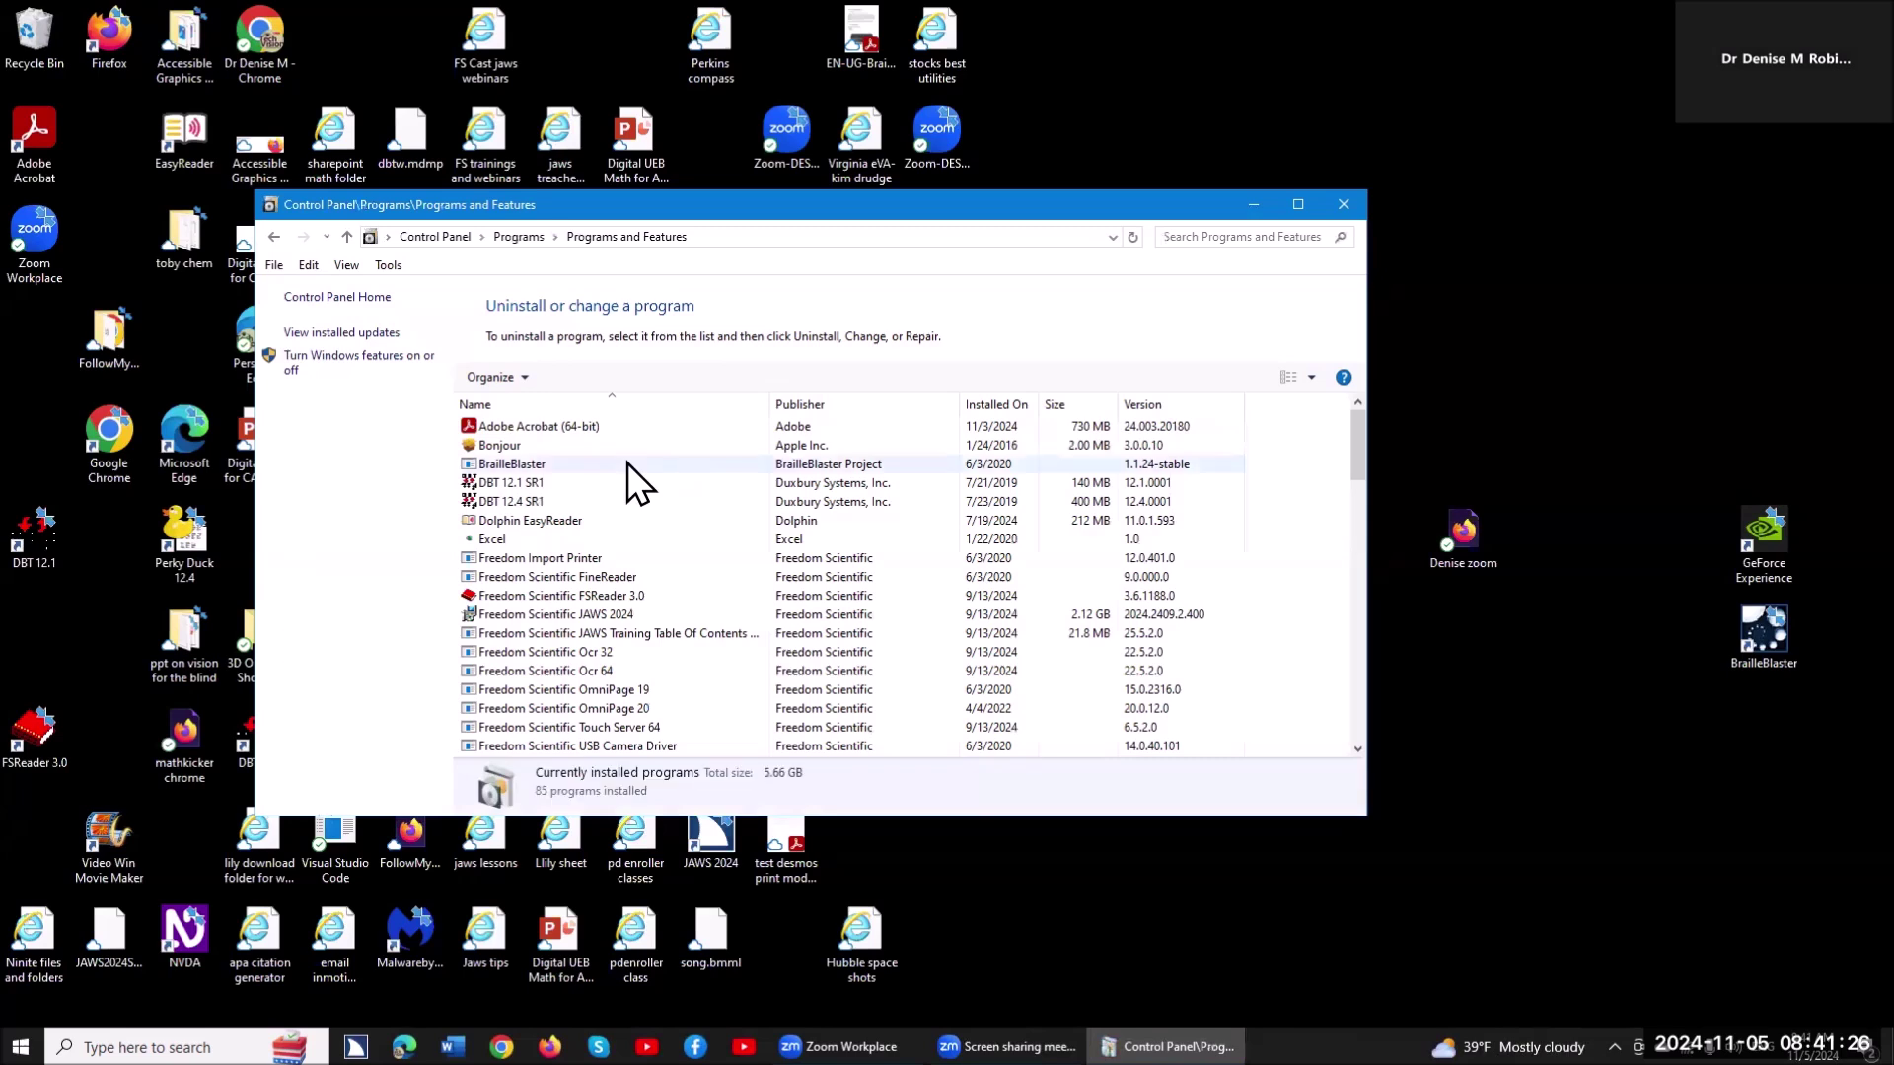
Filter the programs list by 'runtim' to review runtimes, then close it
{"action": "key", "text": "ctrl+f"}
{"action": "type", "text": "runt"}
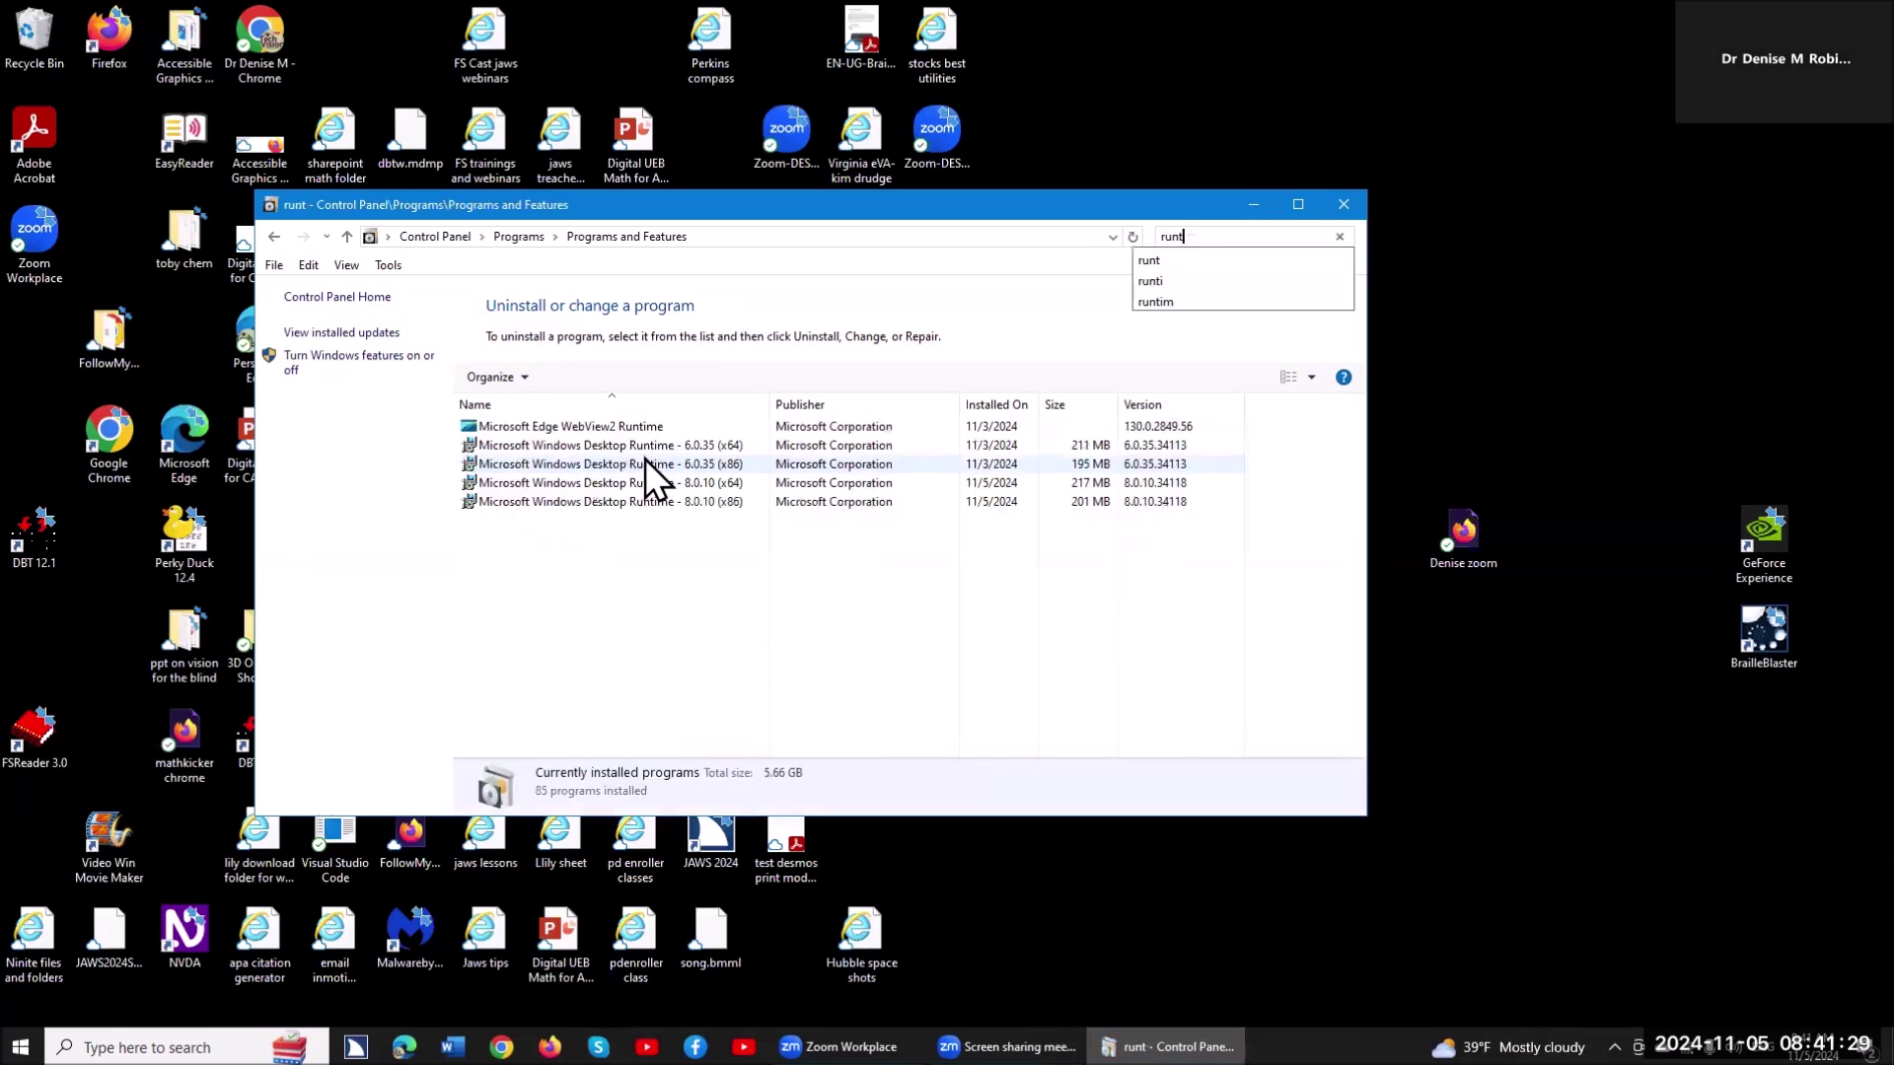
{"action": "type", "text": "im"}
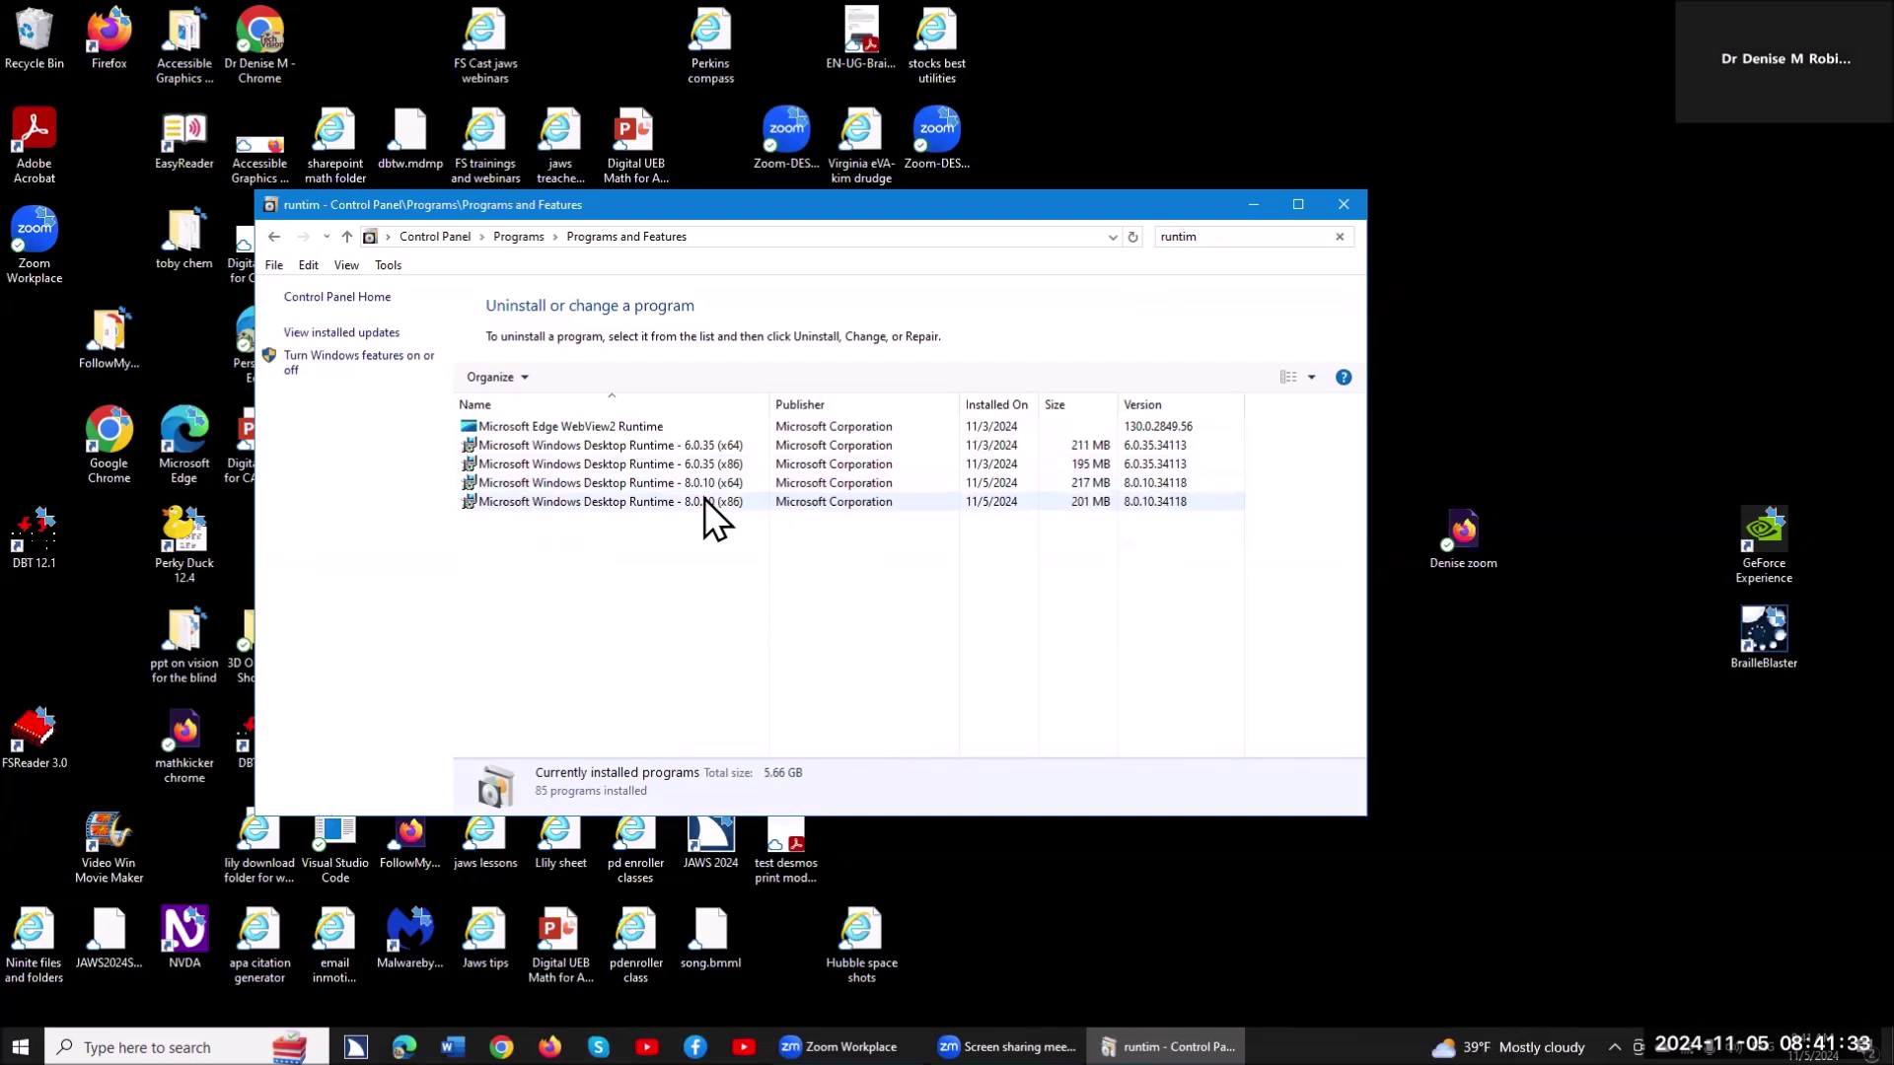
{"action": "left_click", "coordinate": [1343, 201]}
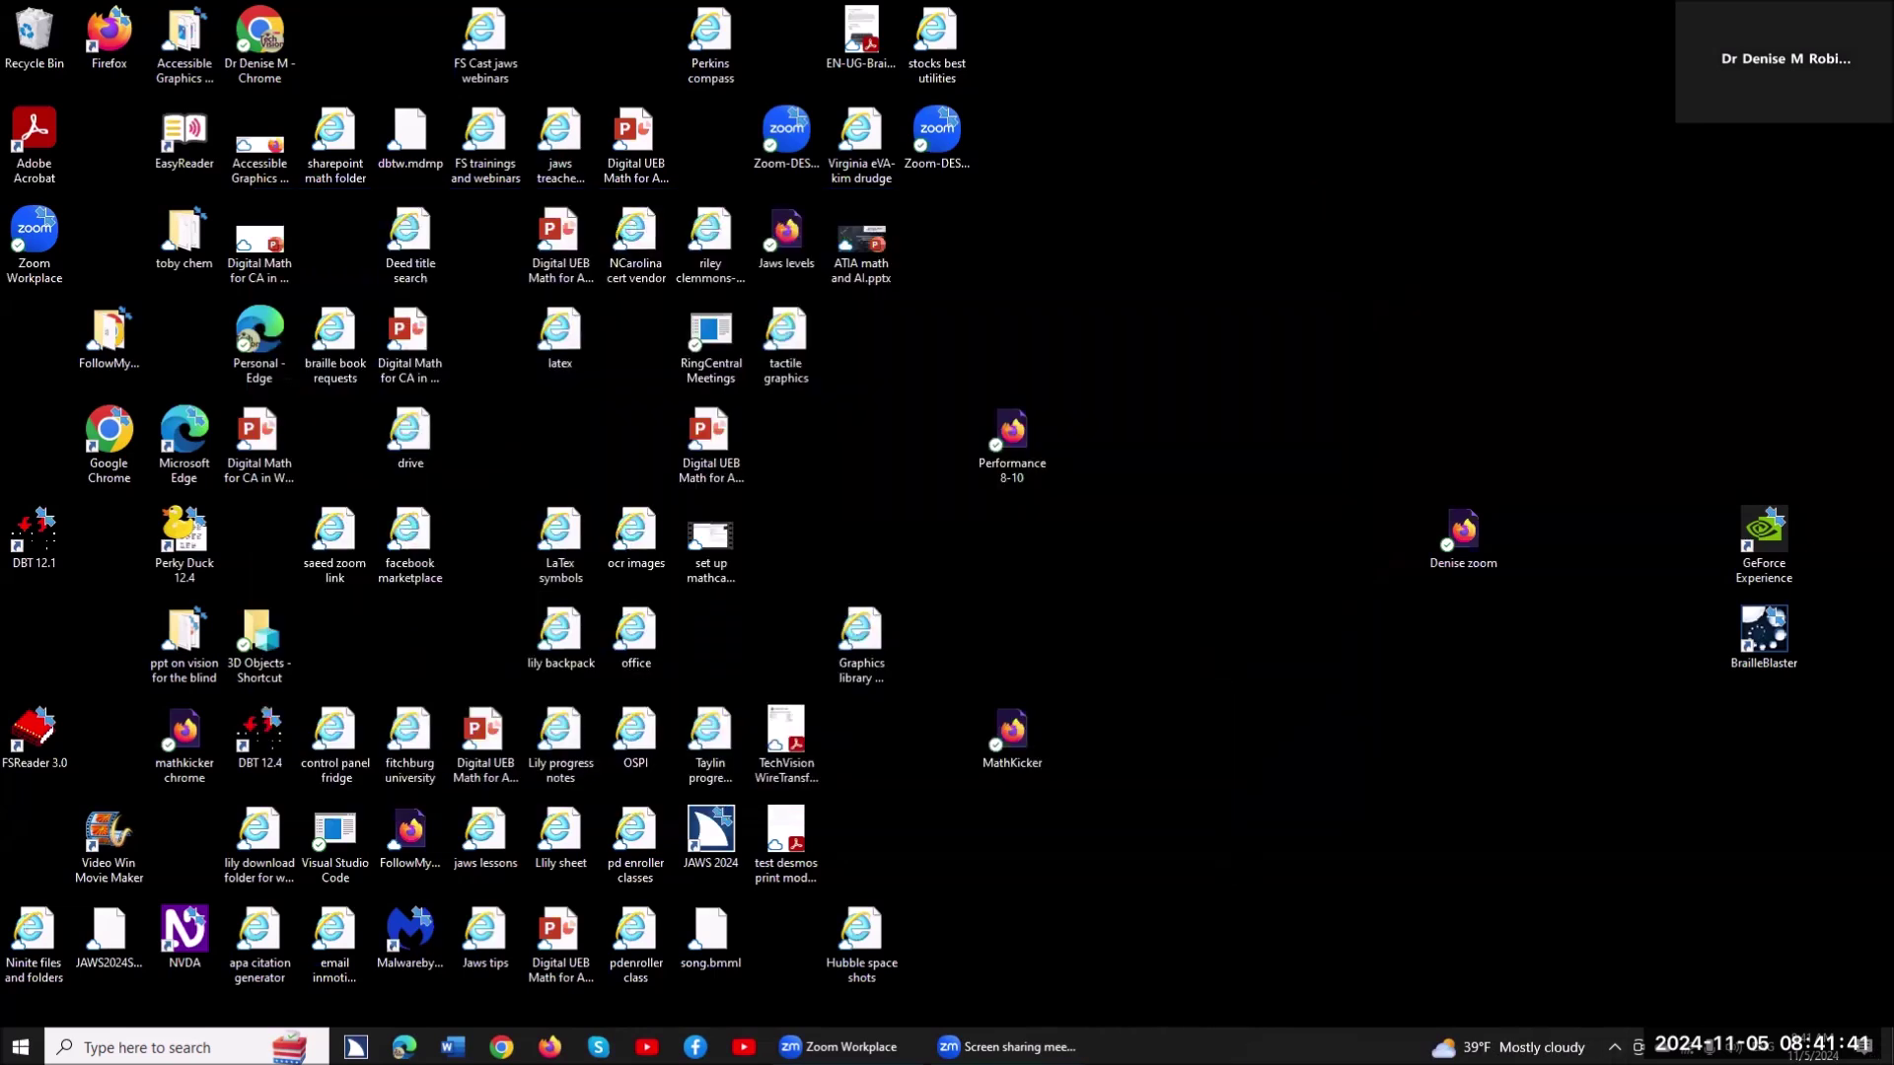
{"action": "key", "text": "super+r"}
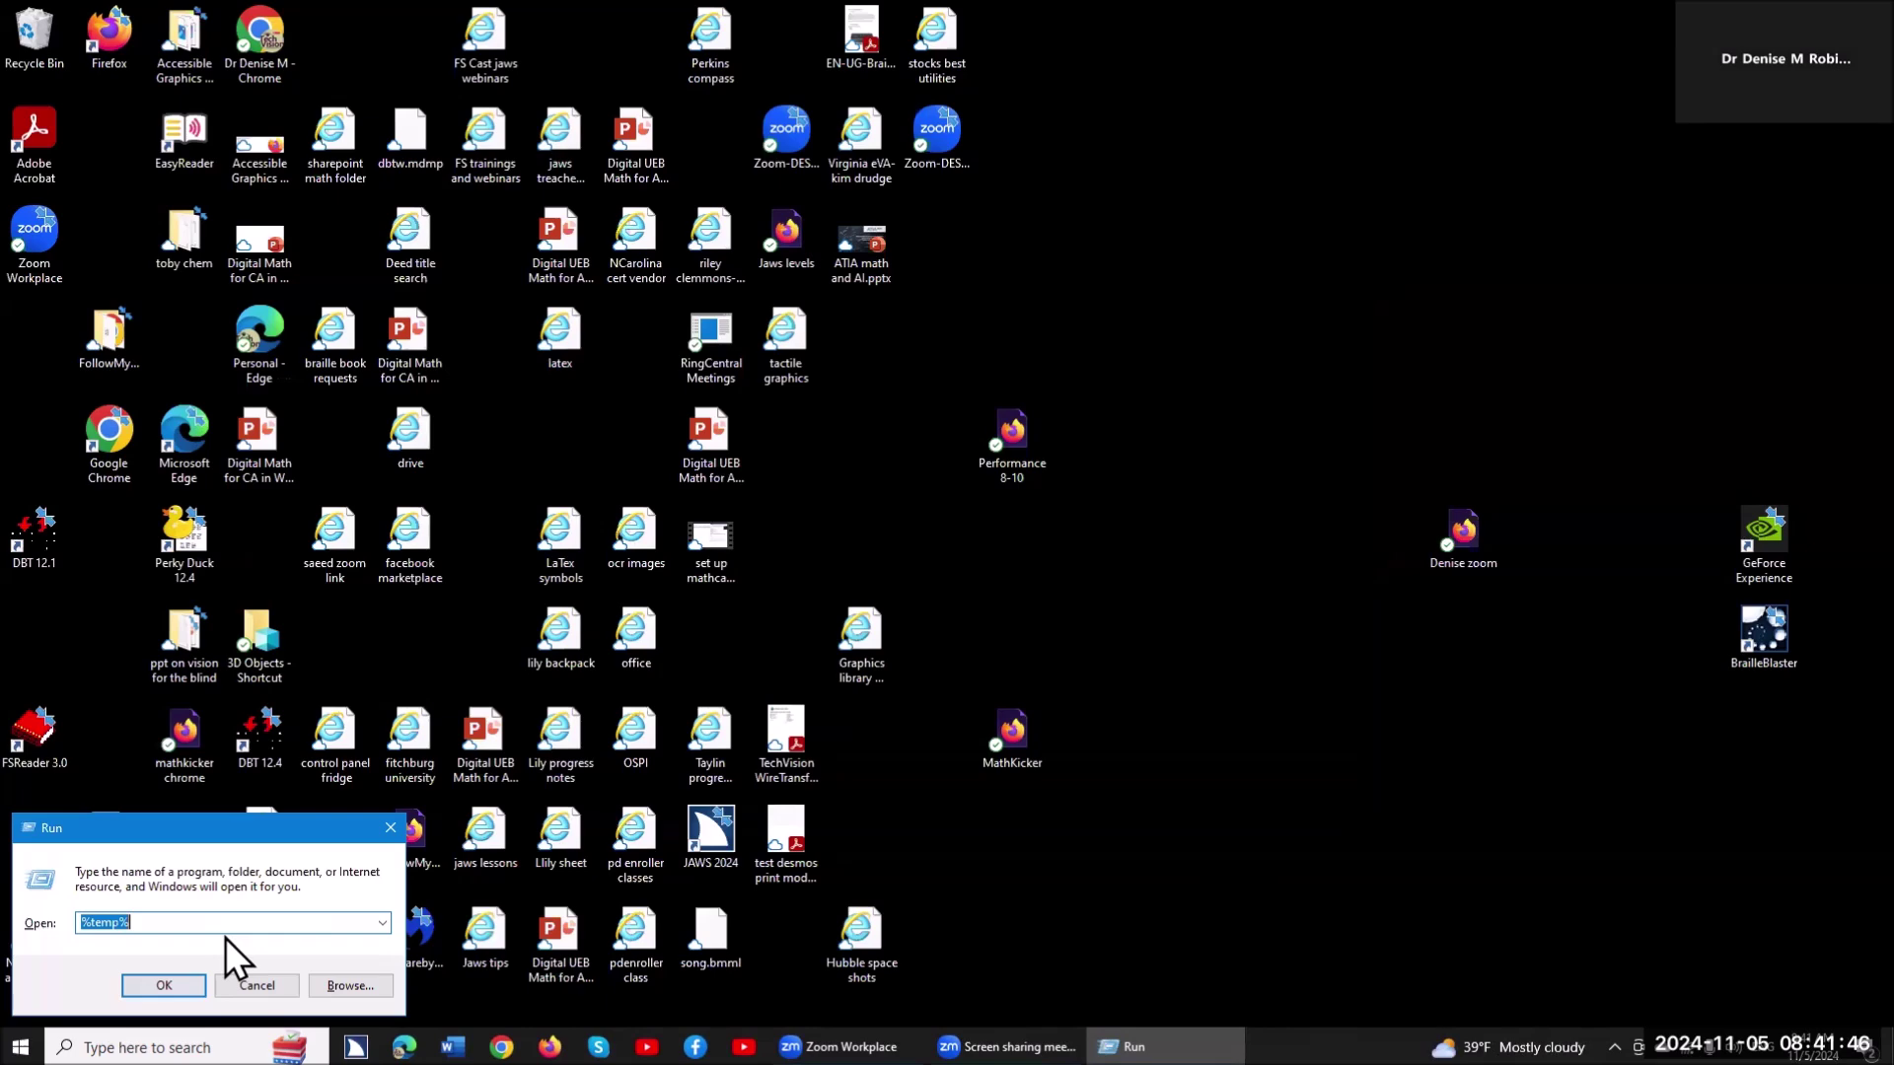
Run %temp% to open the AppData\Local\Temp folder
{"action": "key", "text": "Return"}
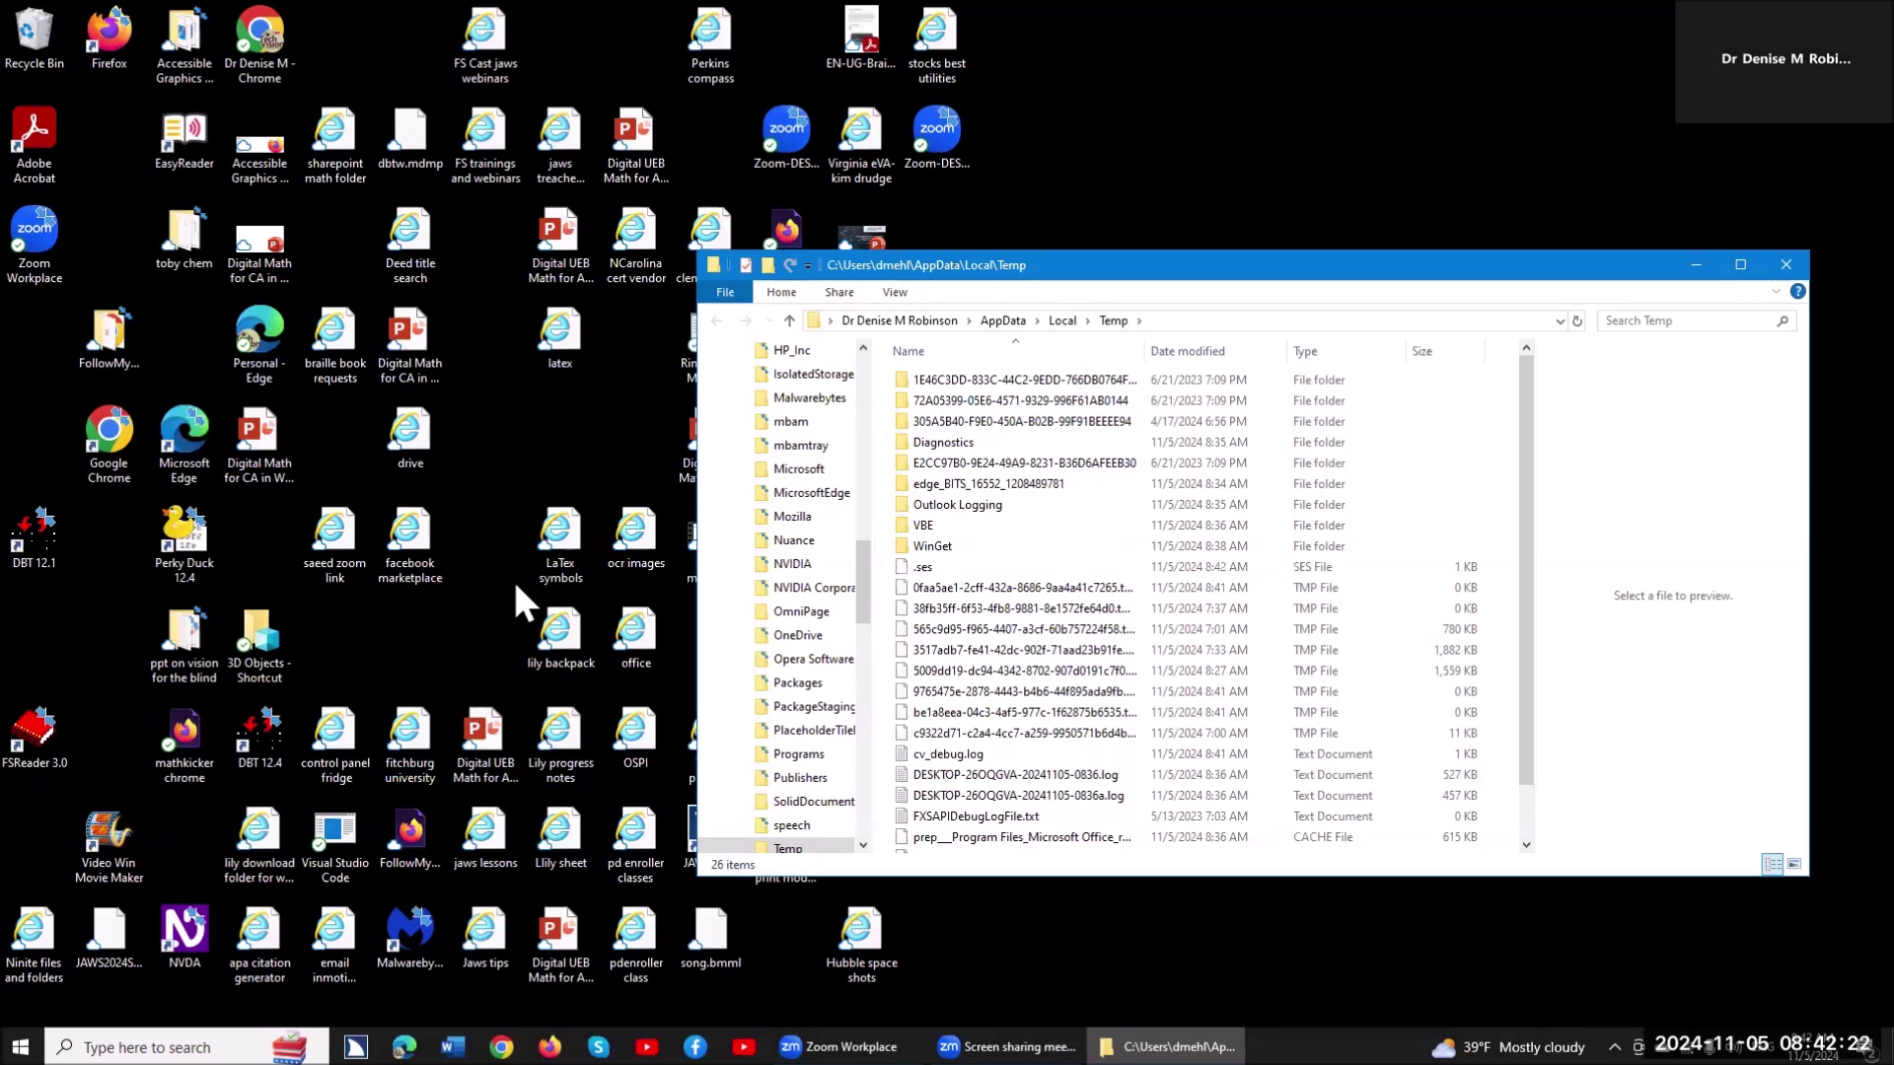
Select all items in Temp and request their permanent deletion with Shift+Delete
{"action": "key", "text": "ctrl+a"}
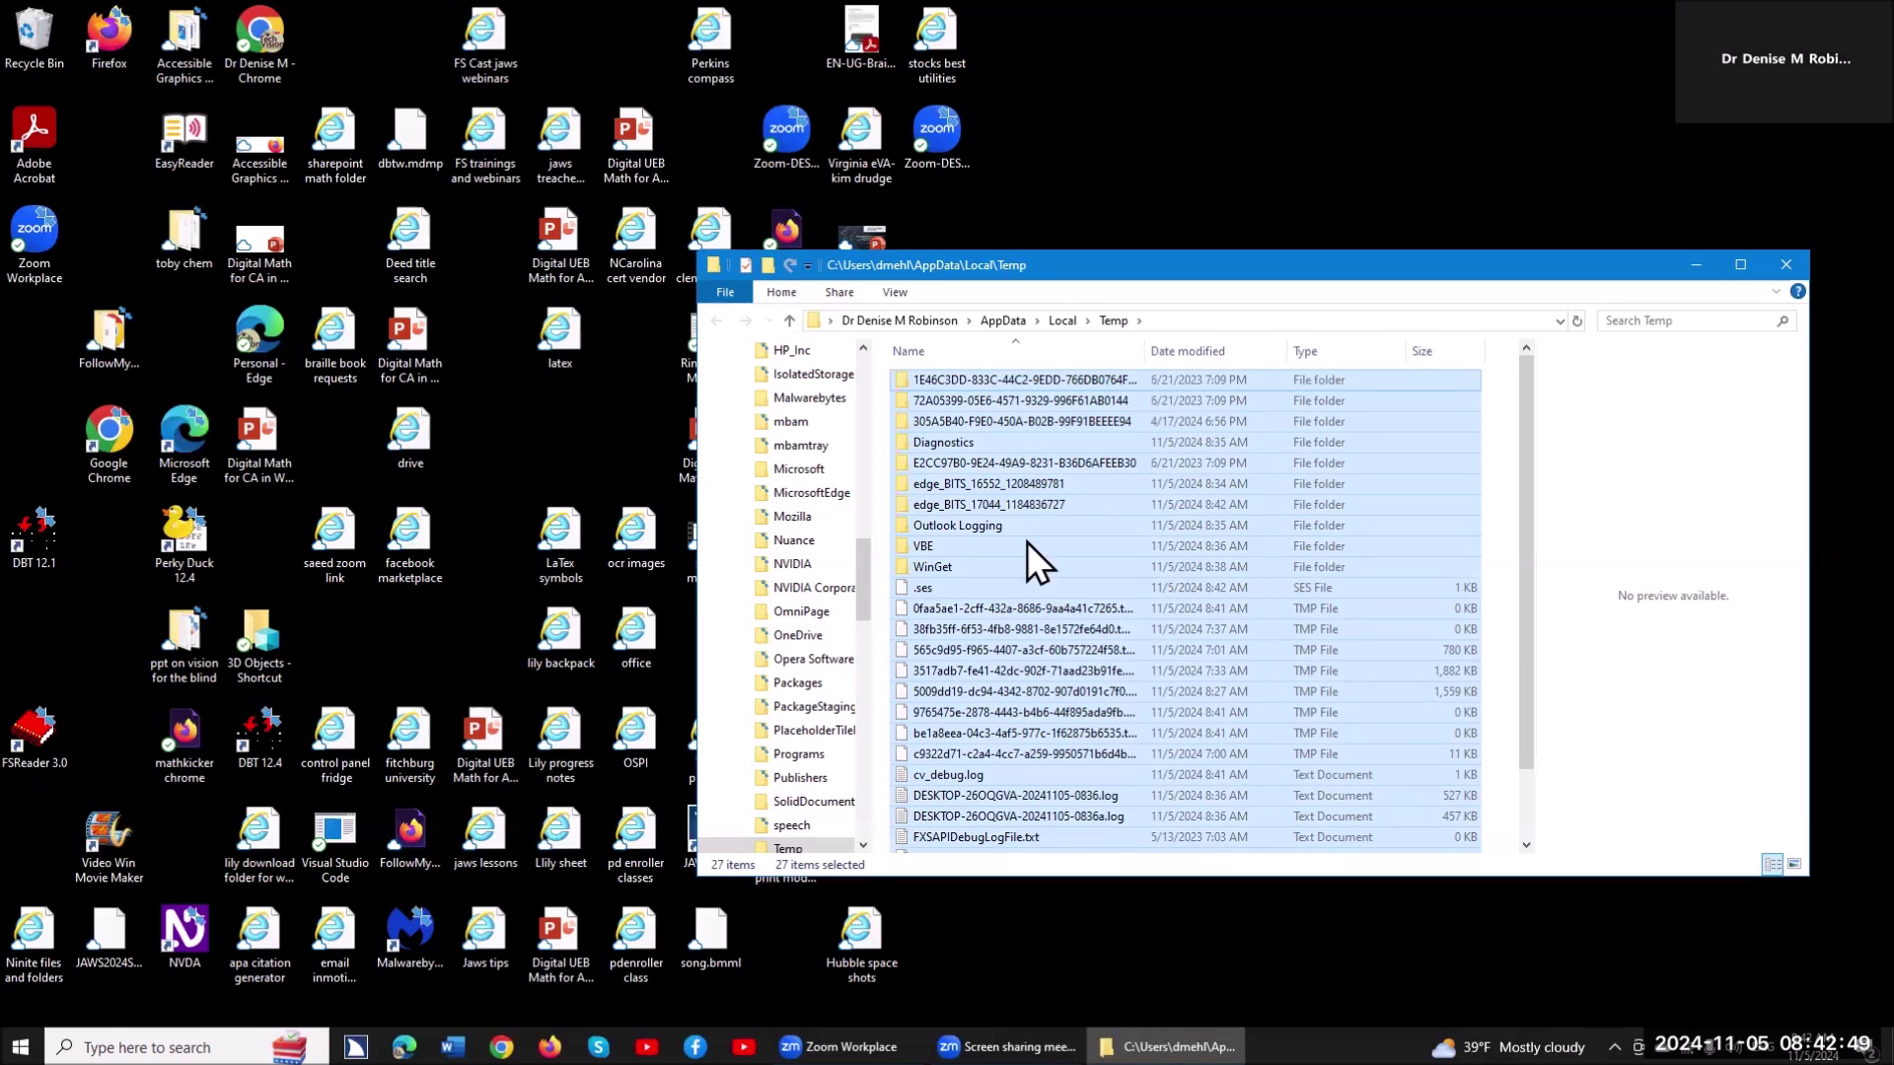
{"action": "key", "text": "shift+Delete"}
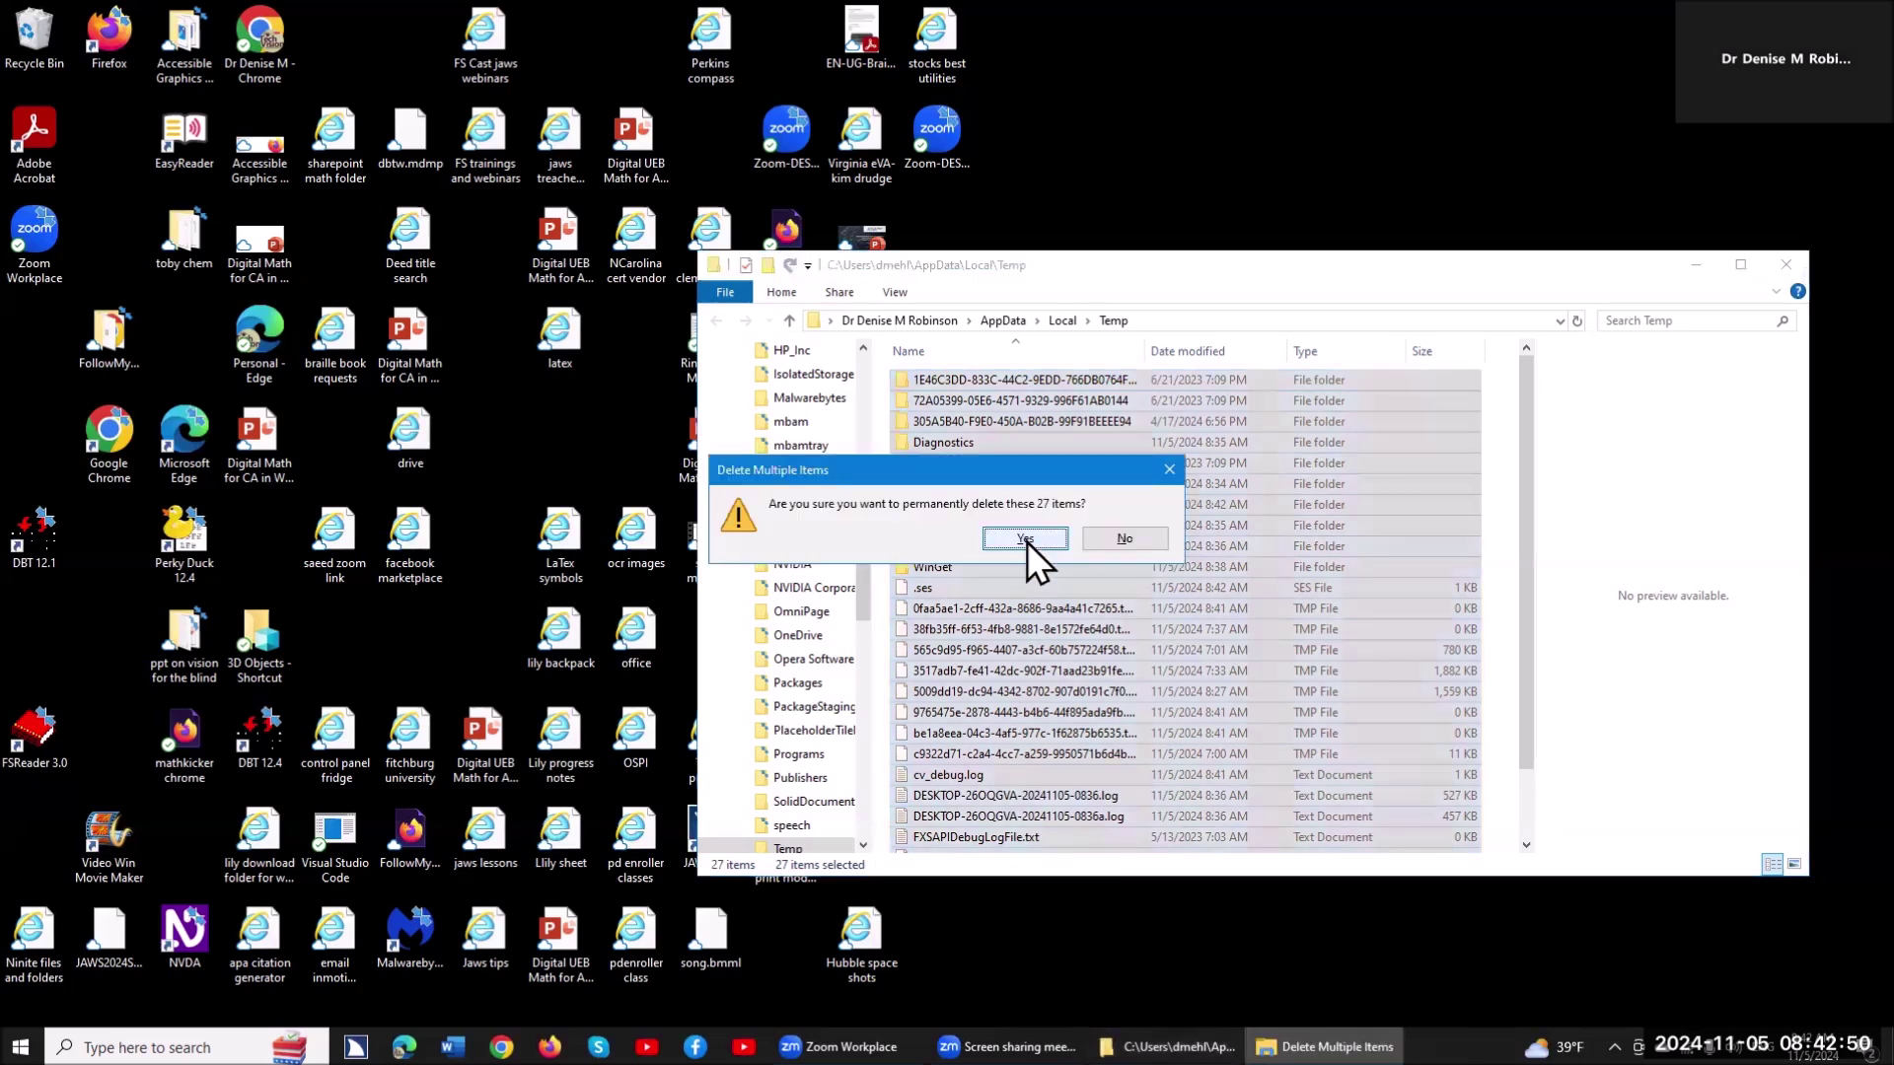
Confirm deleting the 27 items, skip all in-use files, and close the Temp window
{"action": "left_click", "coordinate": [1026, 539]}
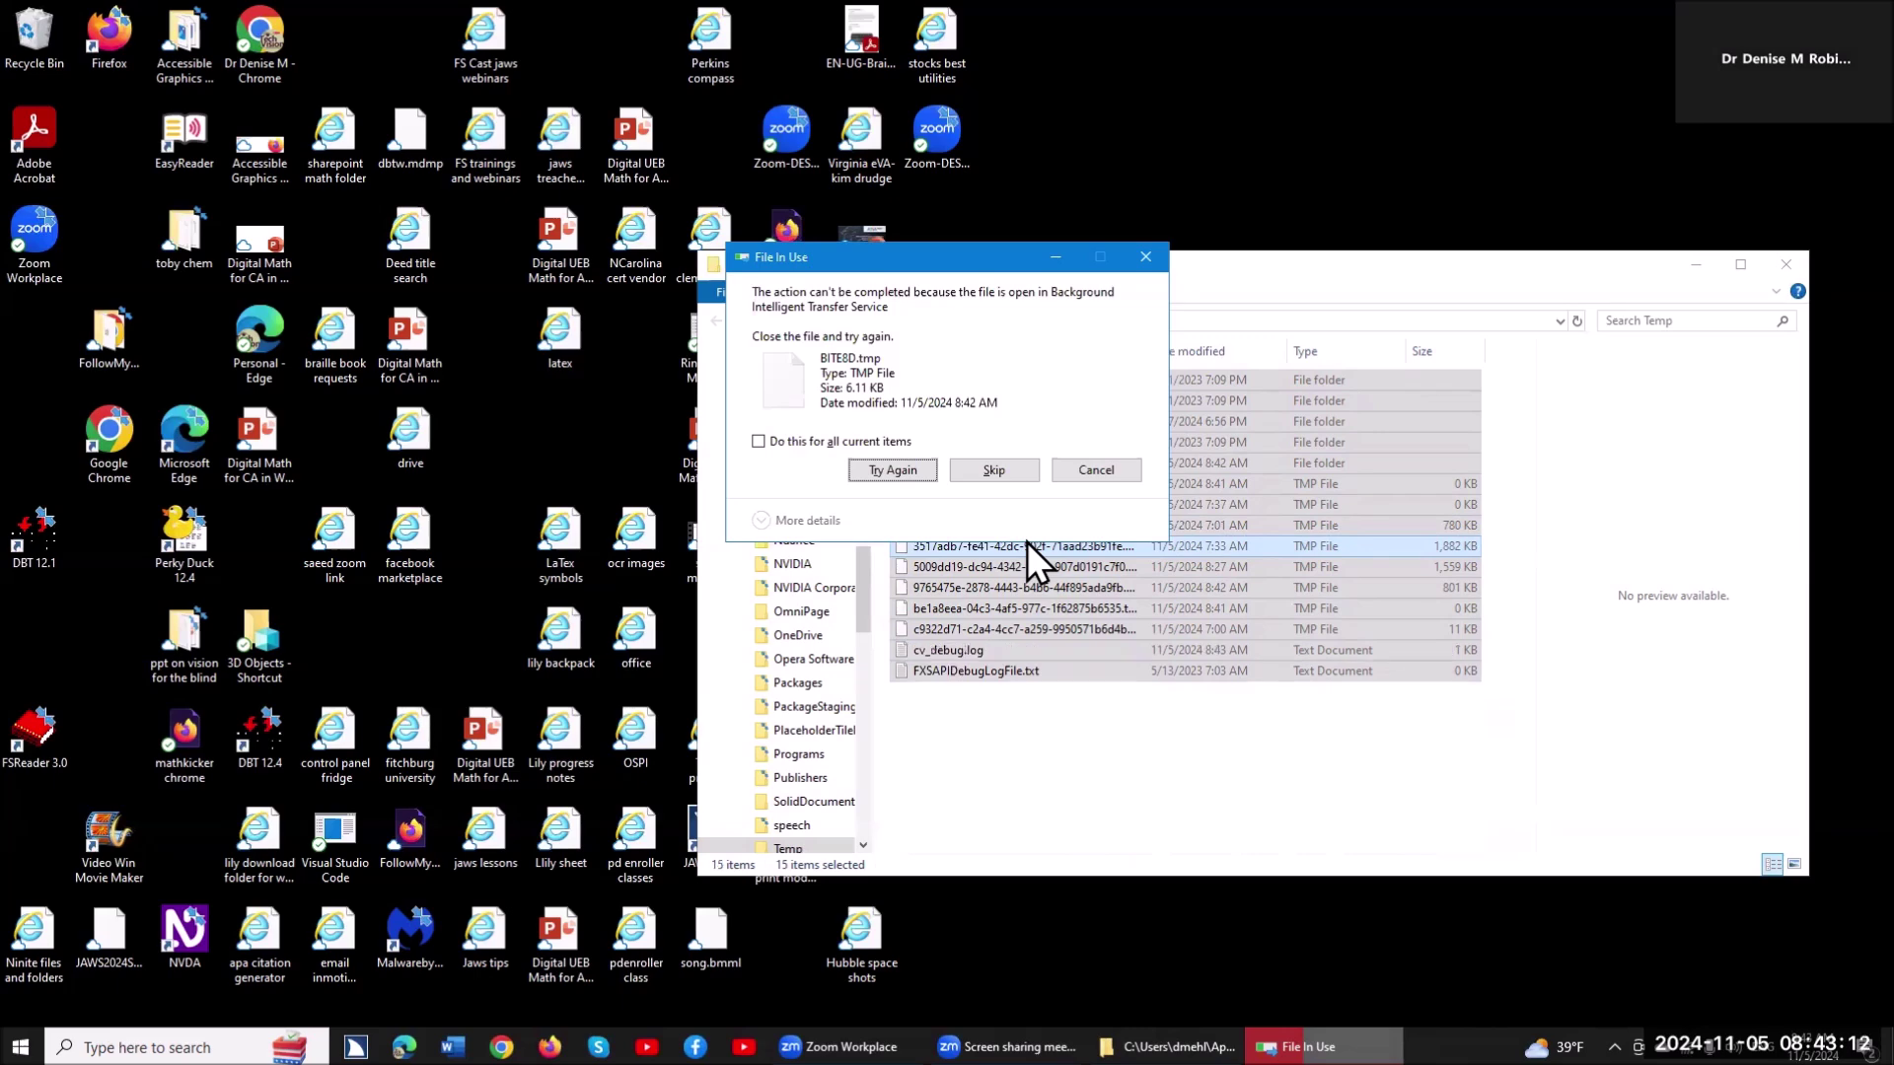
{"action": "key", "text": "alt+a"}
{"action": "key", "text": "s"}
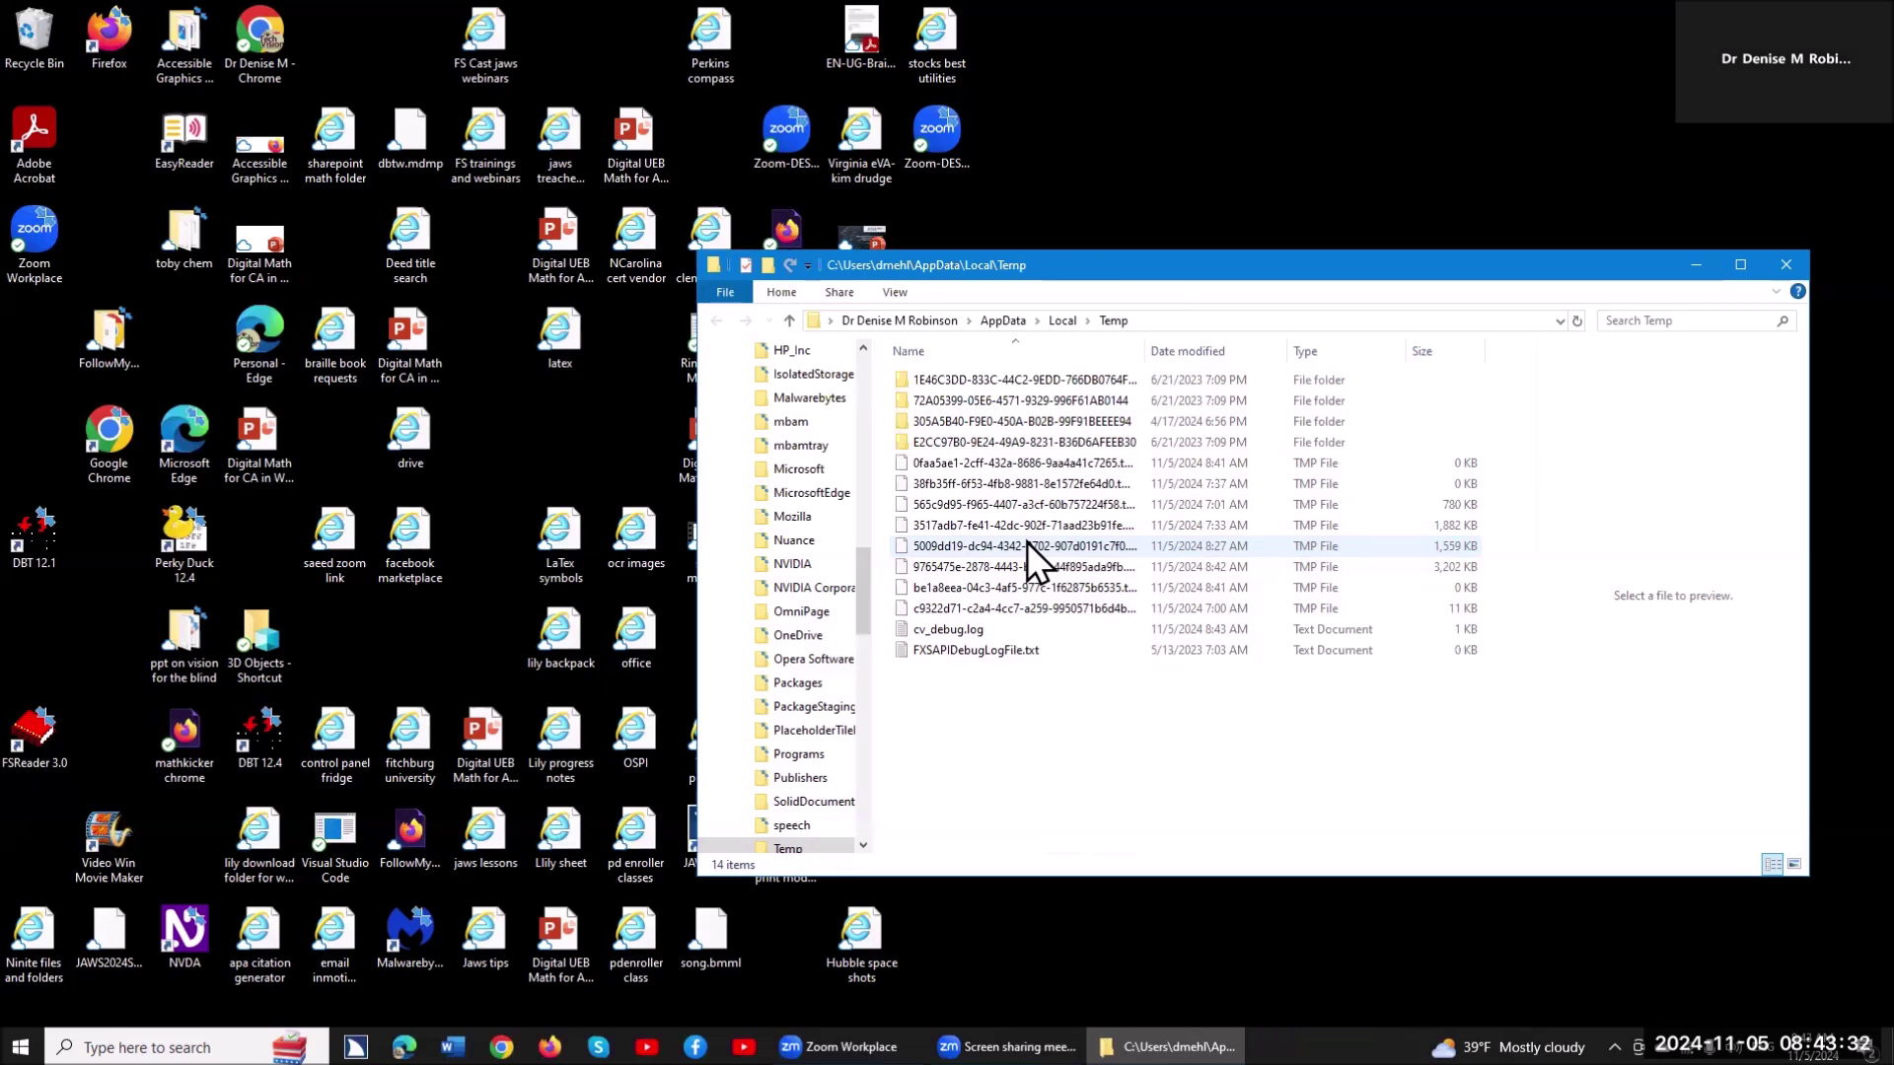
{"action": "left_click", "coordinate": [1787, 265]}
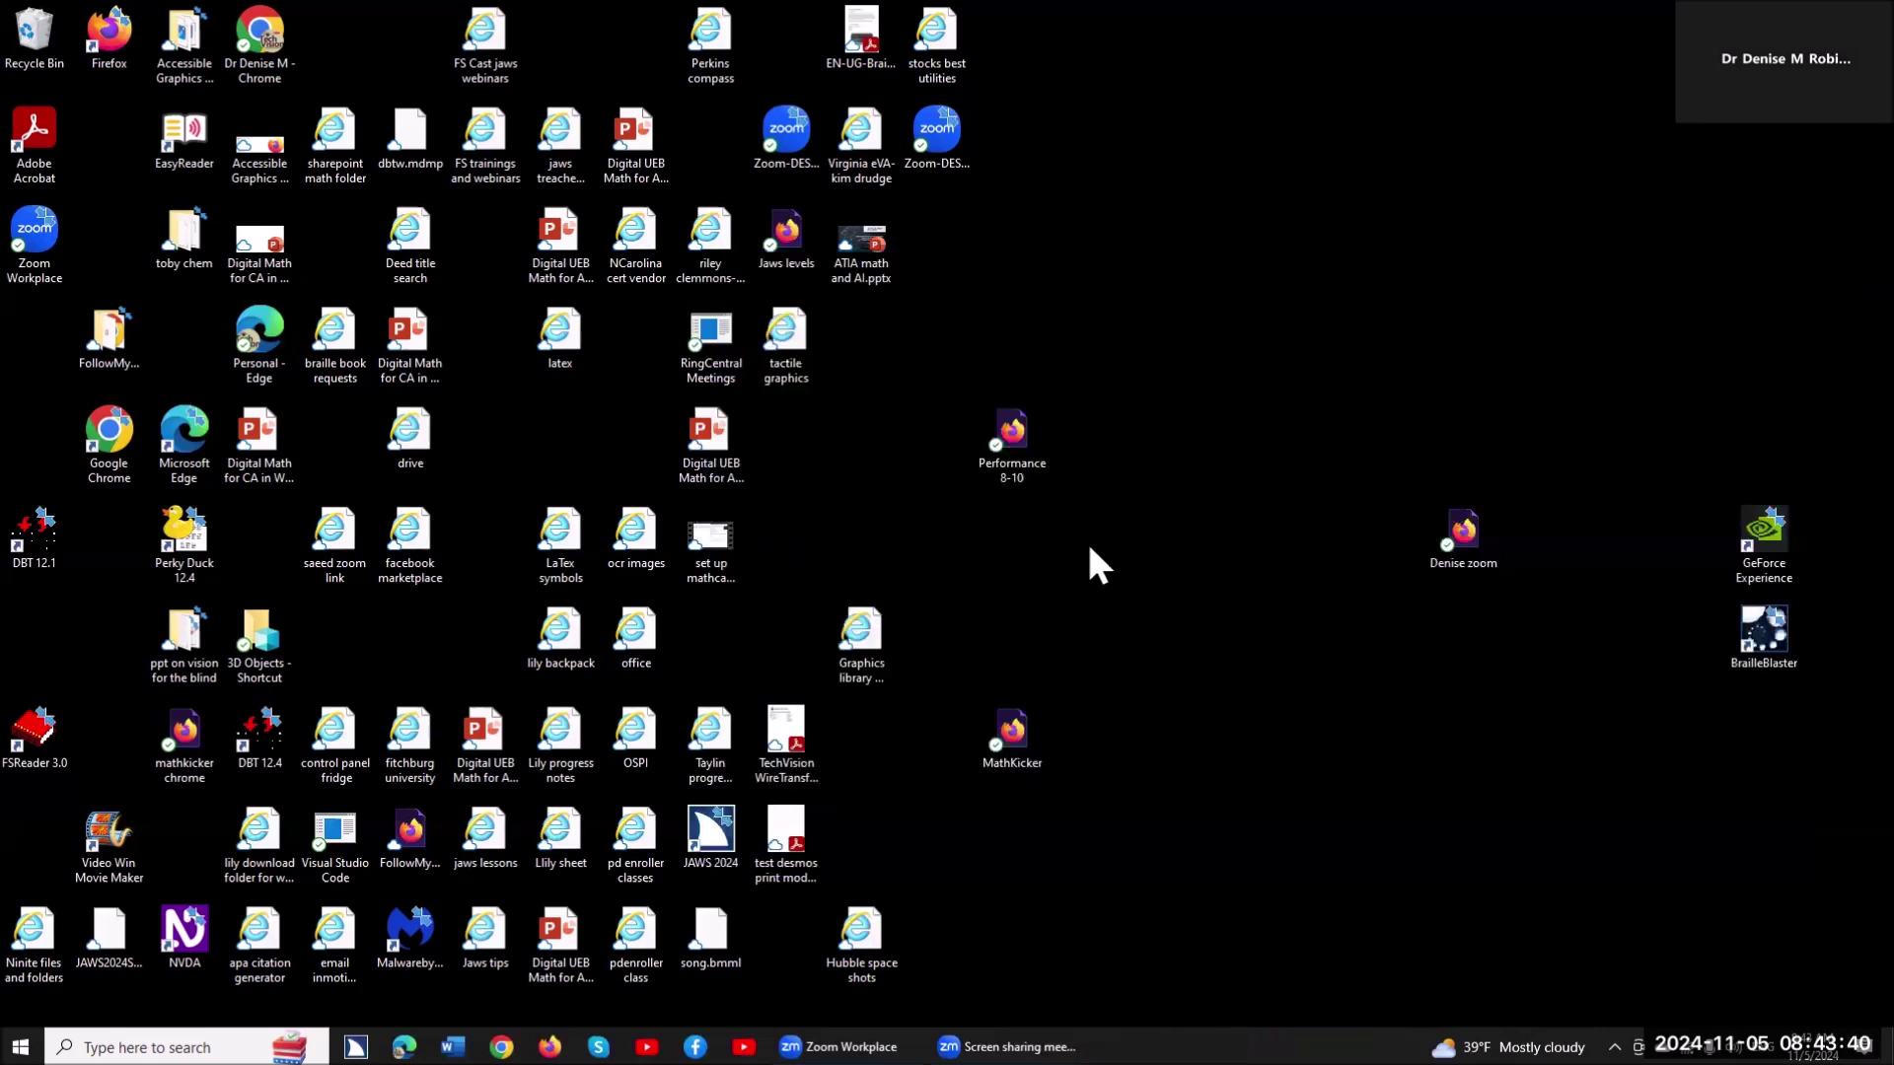
Search 'upda' and open Check for updates to see the PC is up to date
{"action": "key", "text": "super"}
{"action": "type", "text": "upda"}
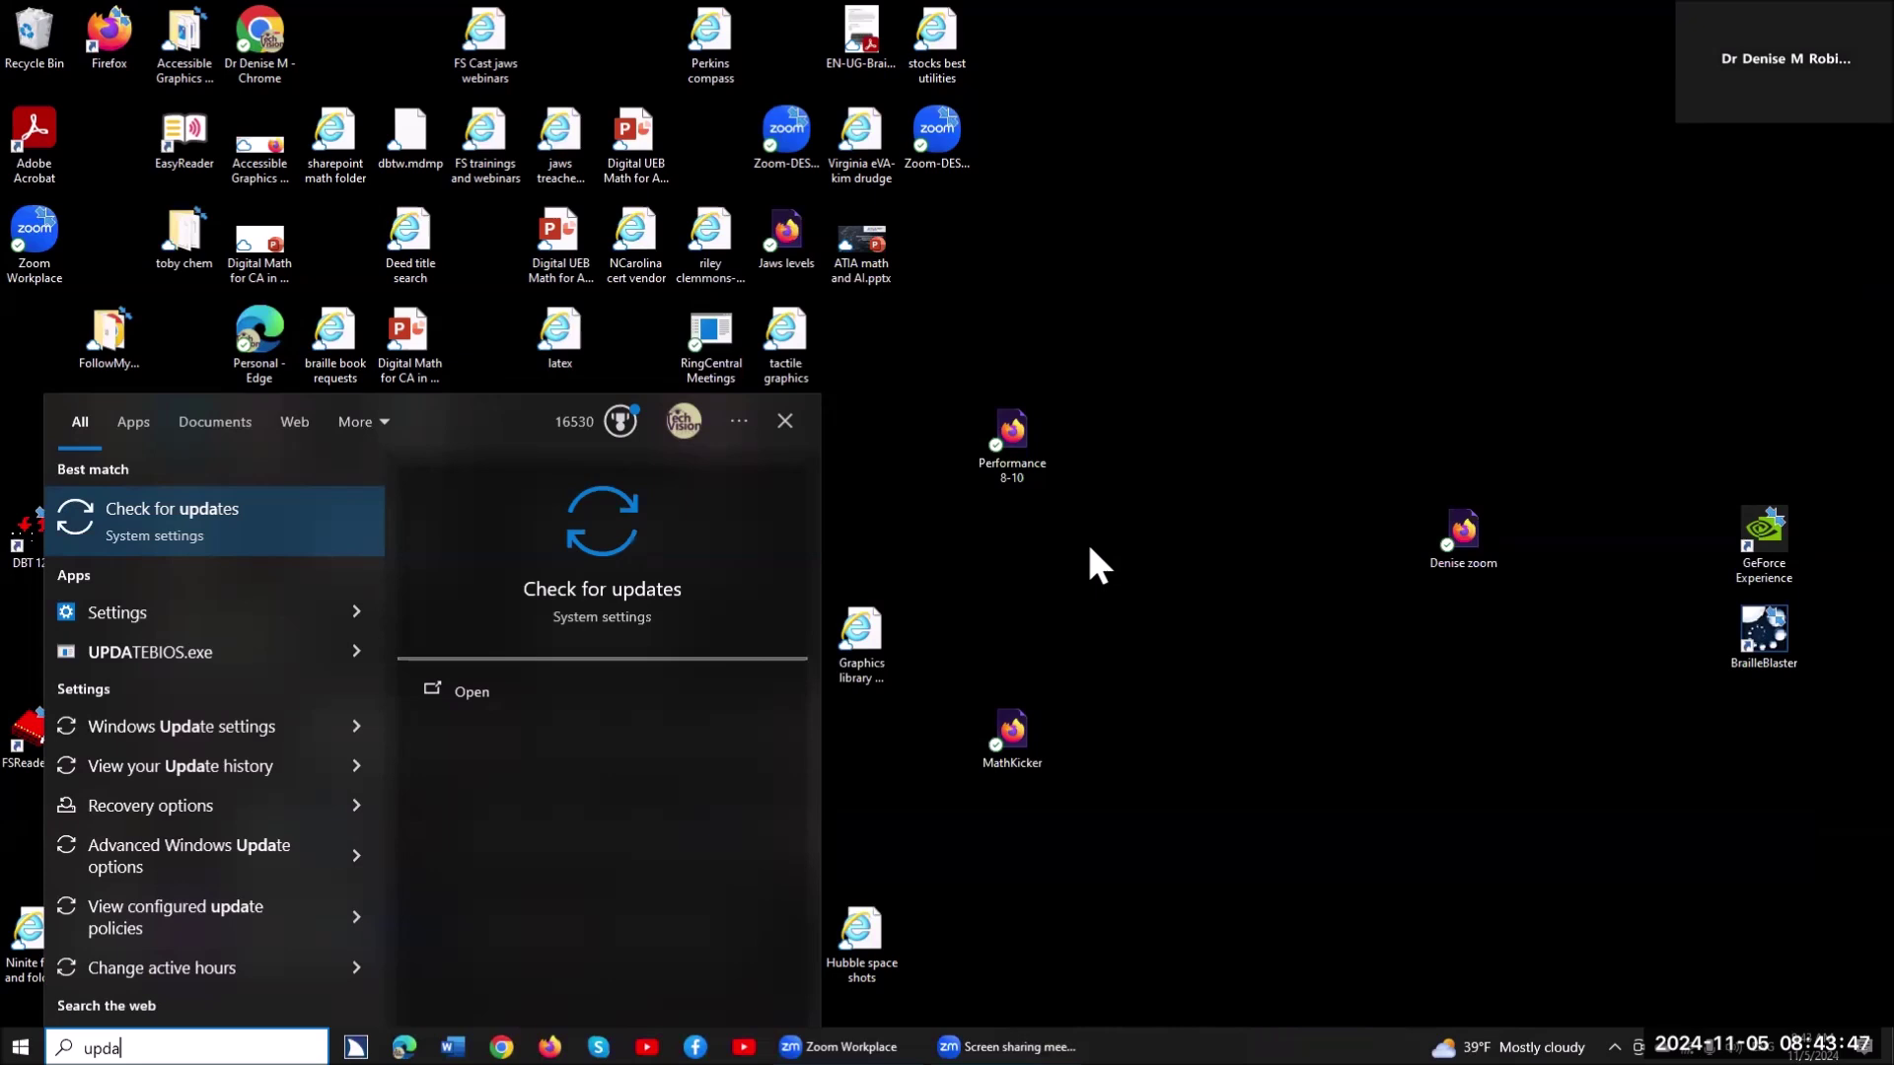
{"action": "key", "text": "Return"}
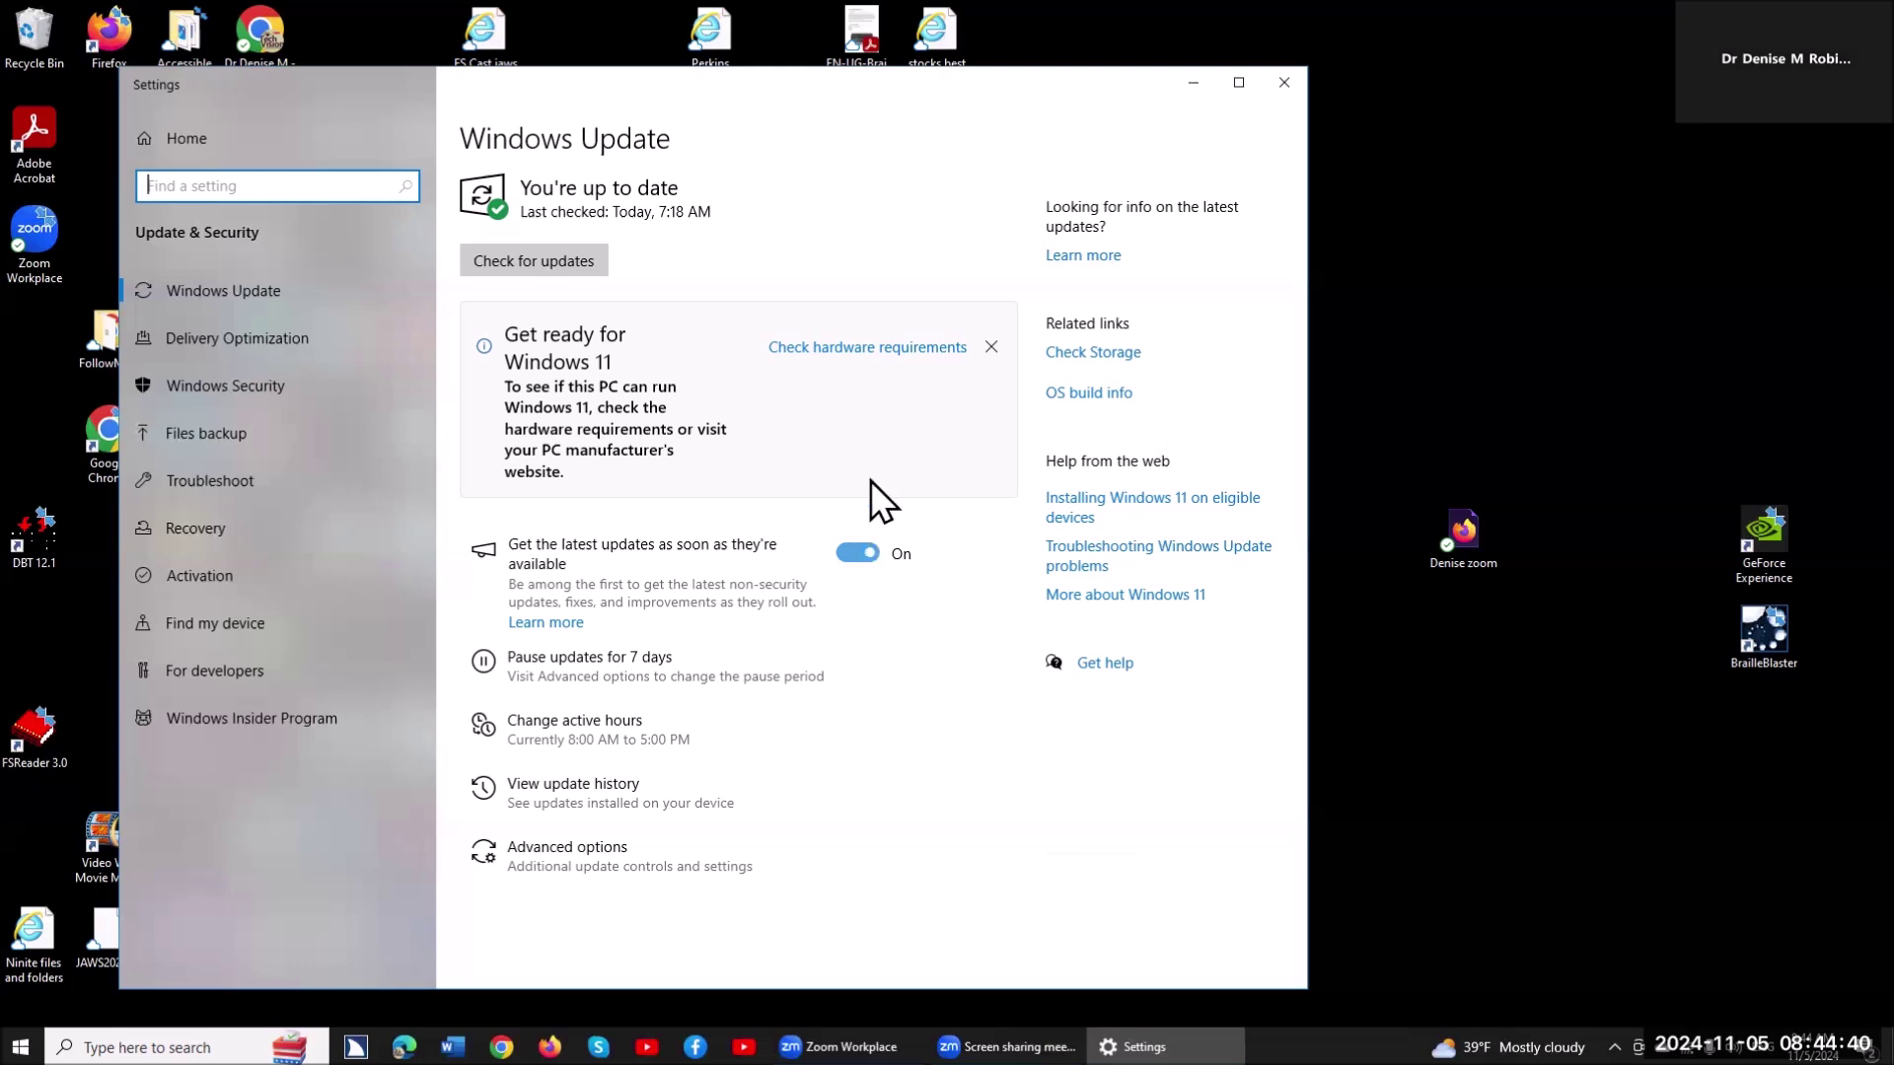
Close Windows Update, launch Word from the taskbar and create blank Document1
{"action": "left_click", "coordinate": [1282, 83]}
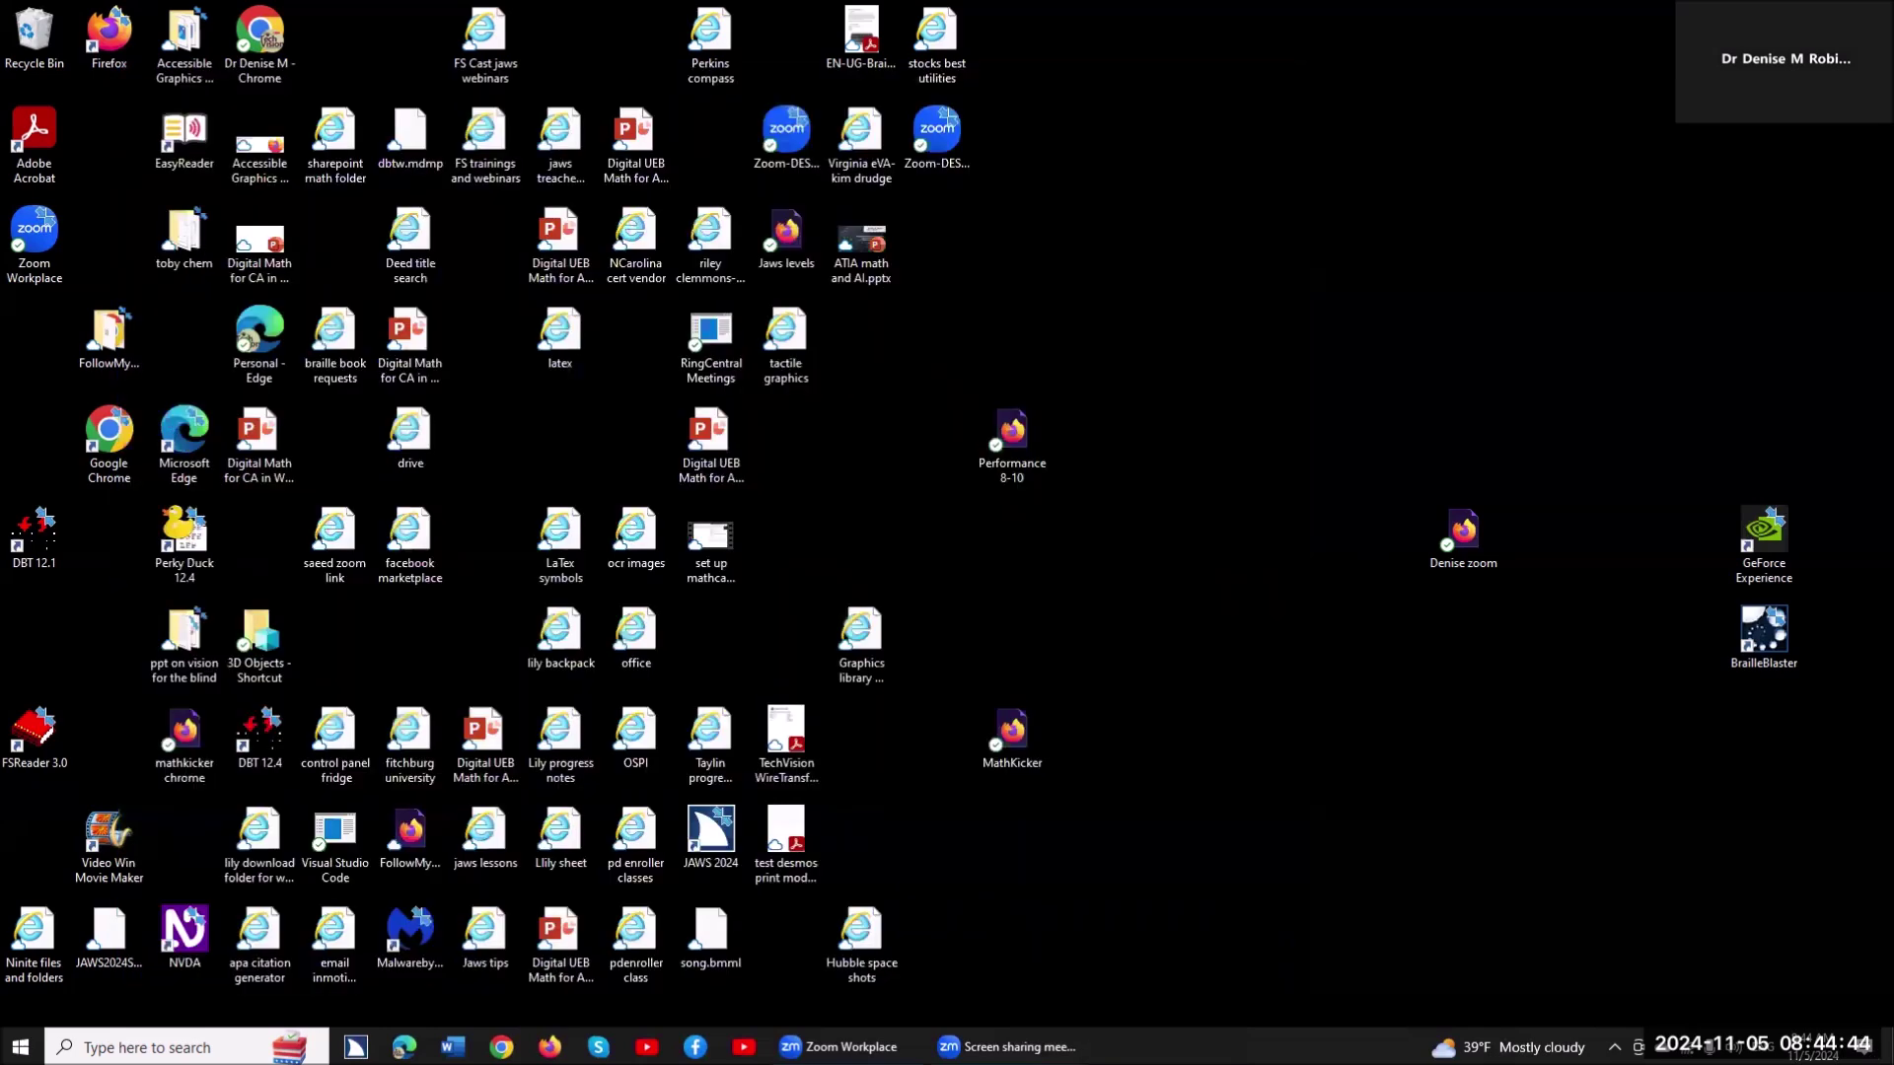
{"action": "left_click", "coordinate": [452, 1047]}
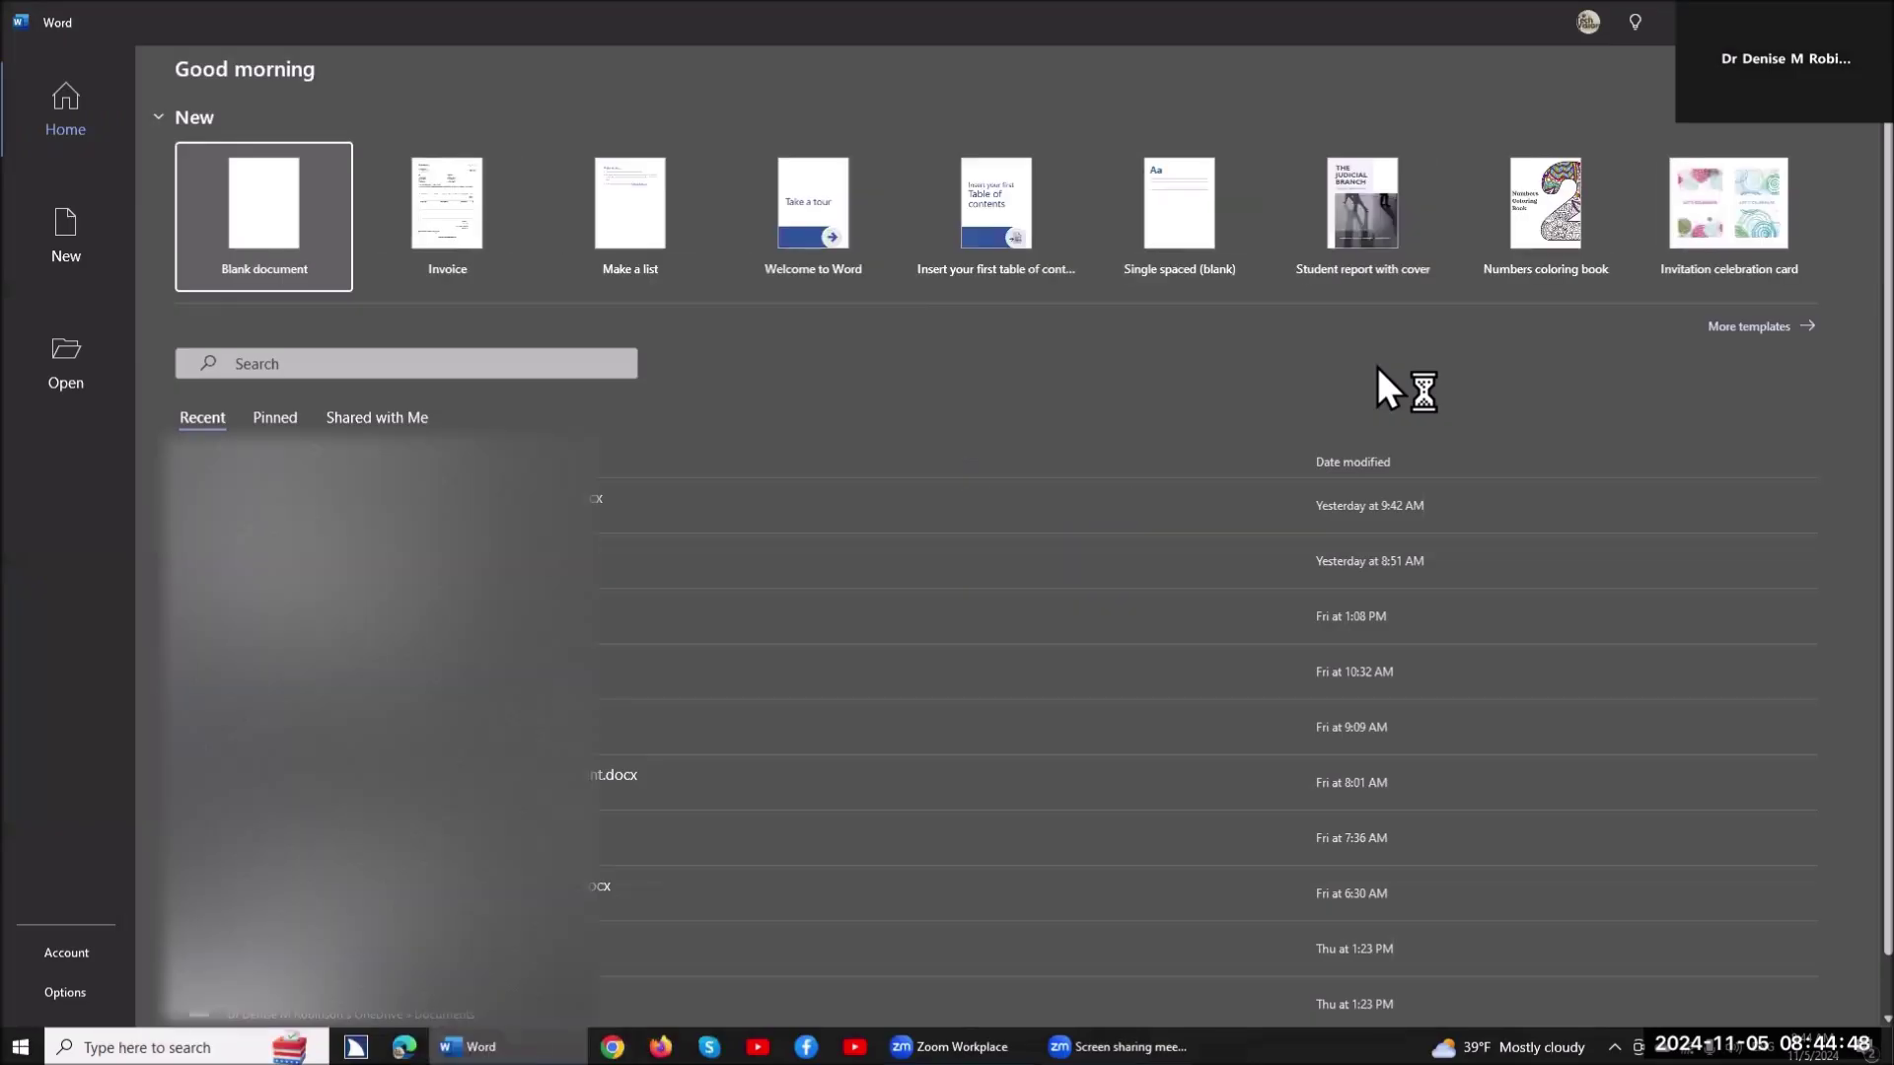
{"action": "key", "text": "Return"}
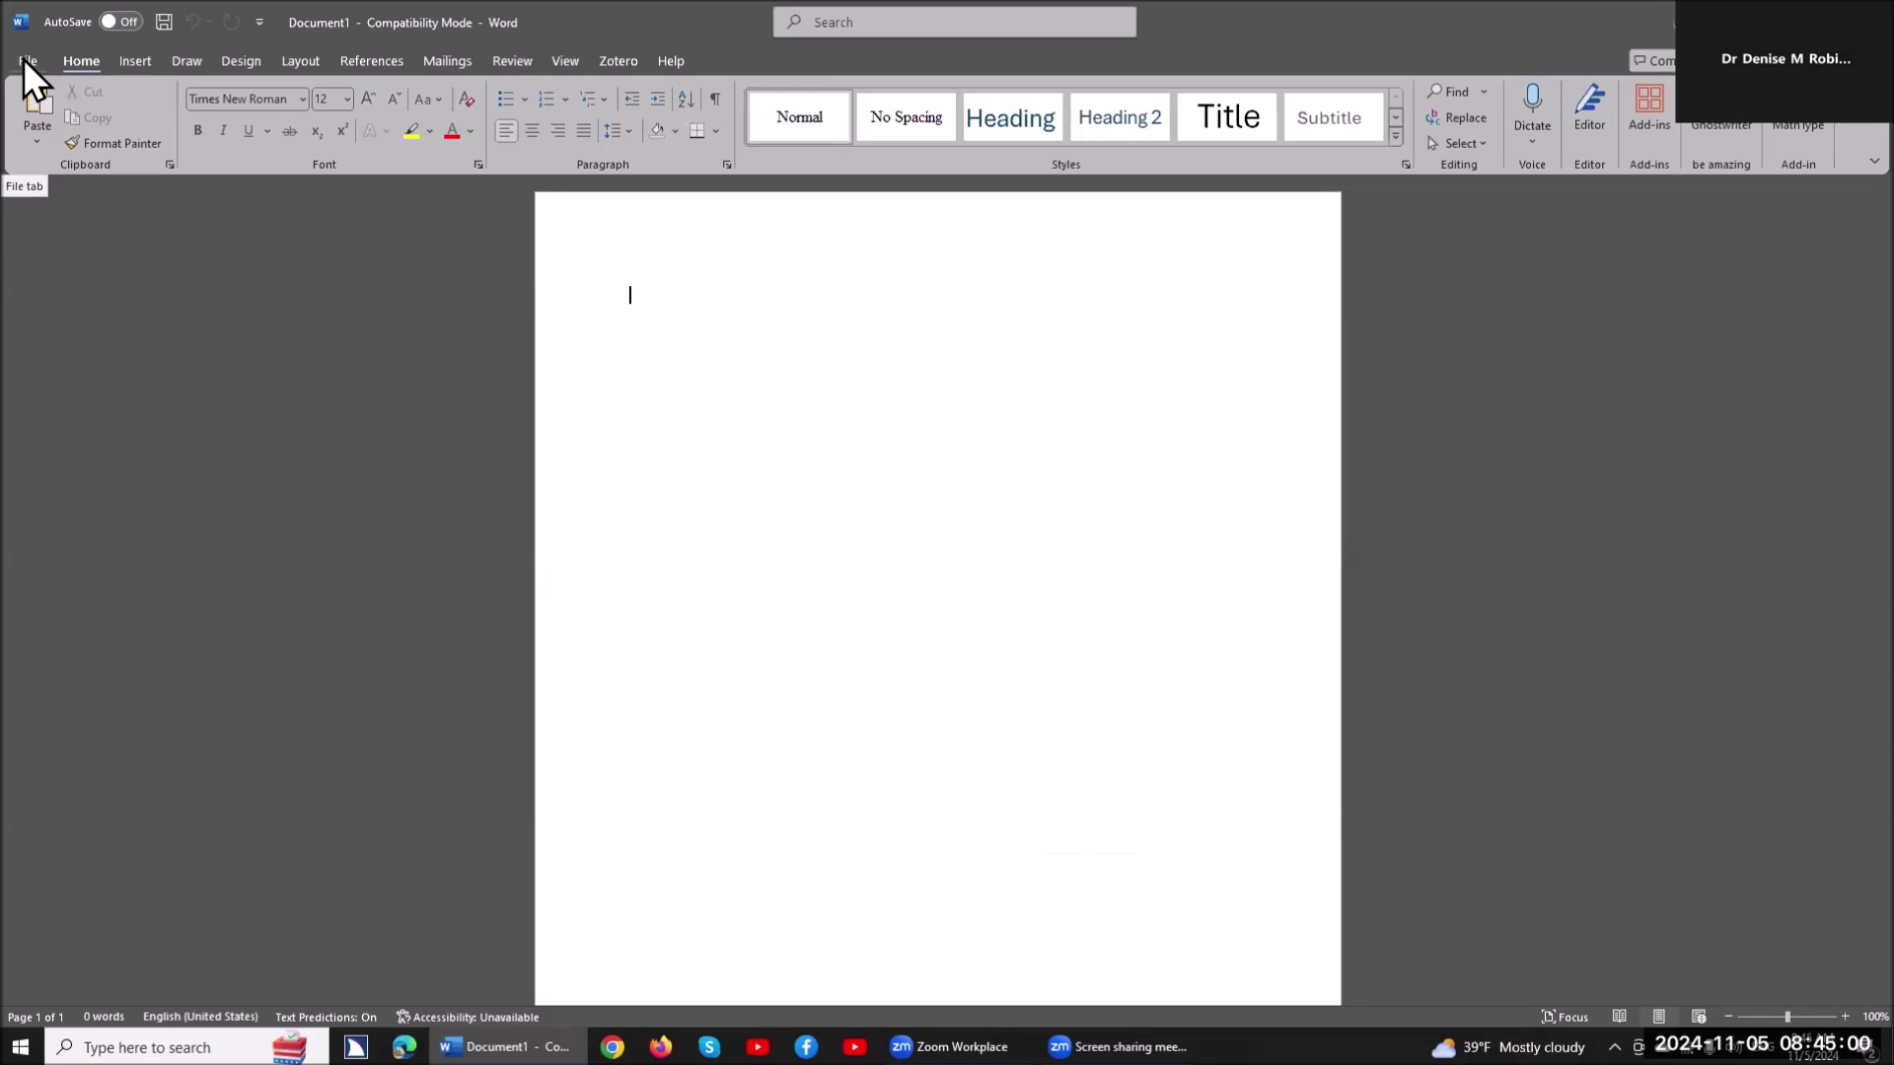
Run Update Now from Word's Account page and dismiss the message confirming Office is up to date
{"action": "left_click", "coordinate": [26, 61]}
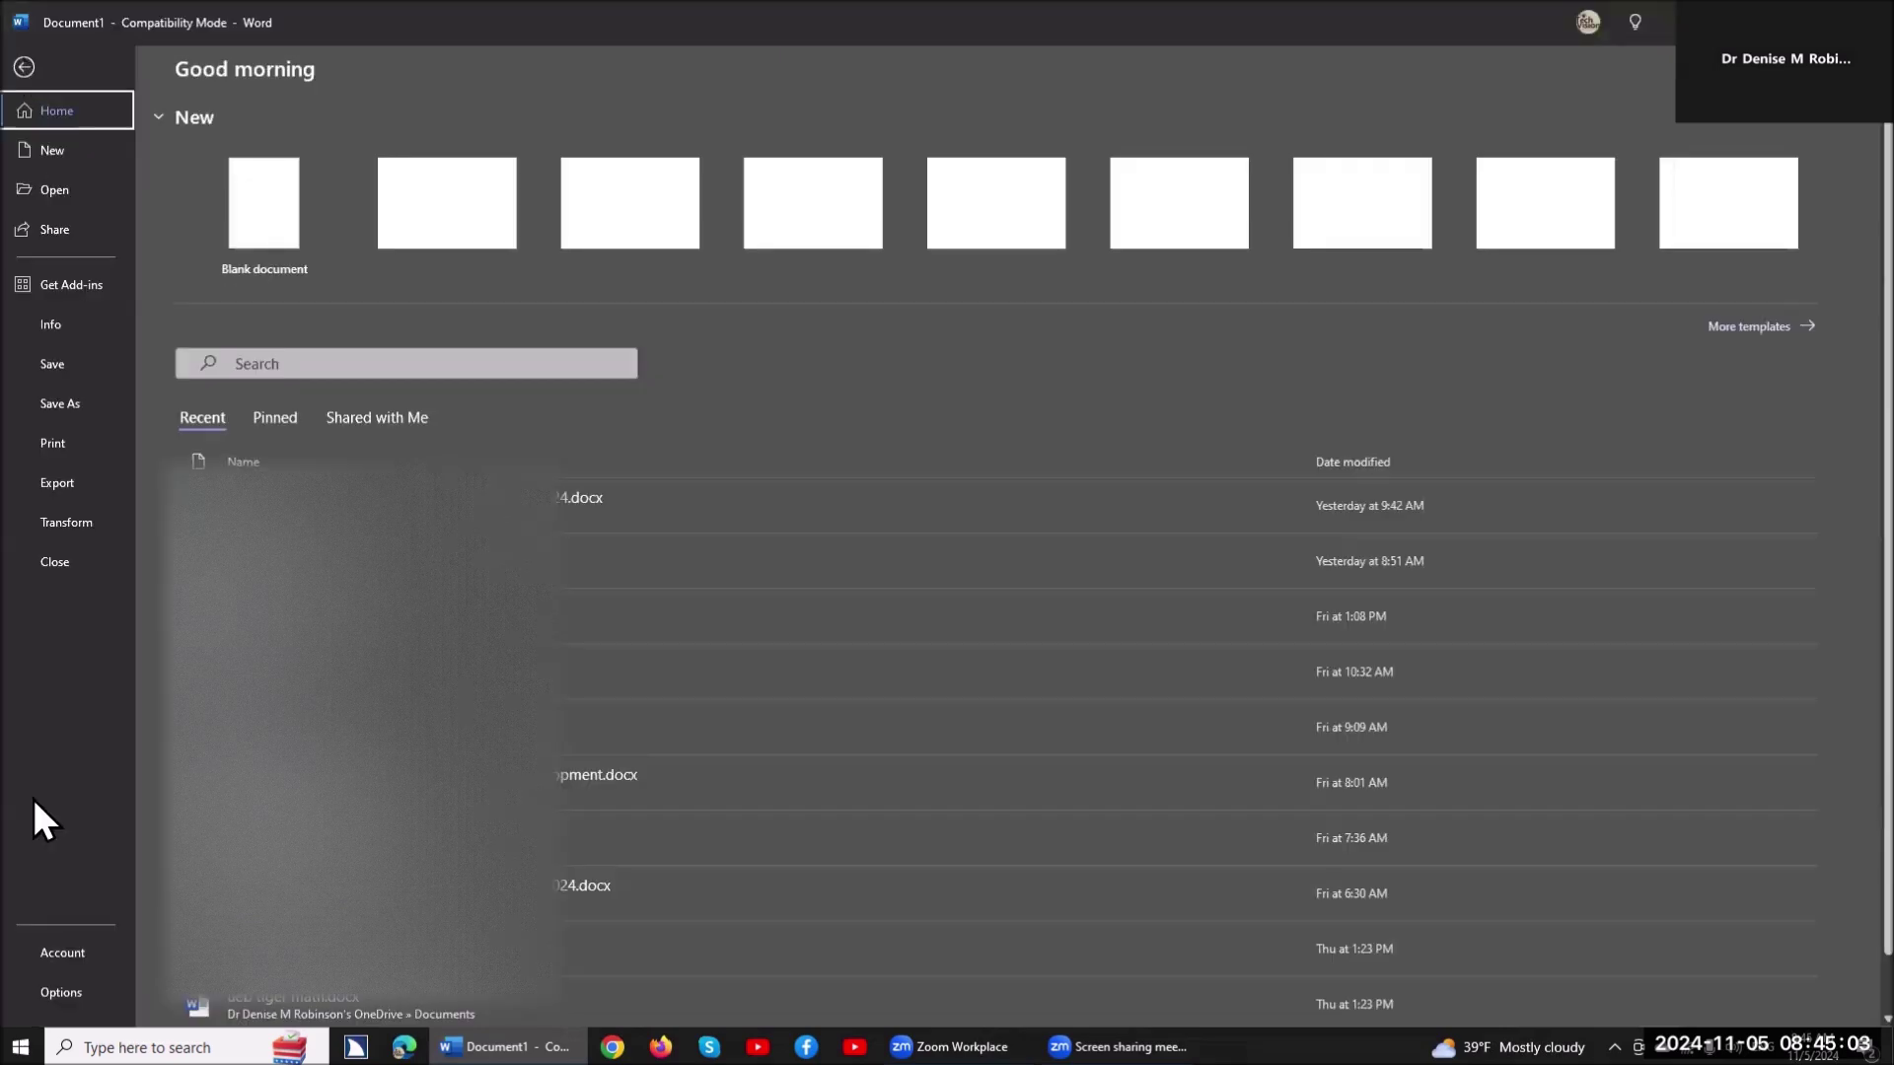
{"action": "left_click", "coordinate": [85, 950]}
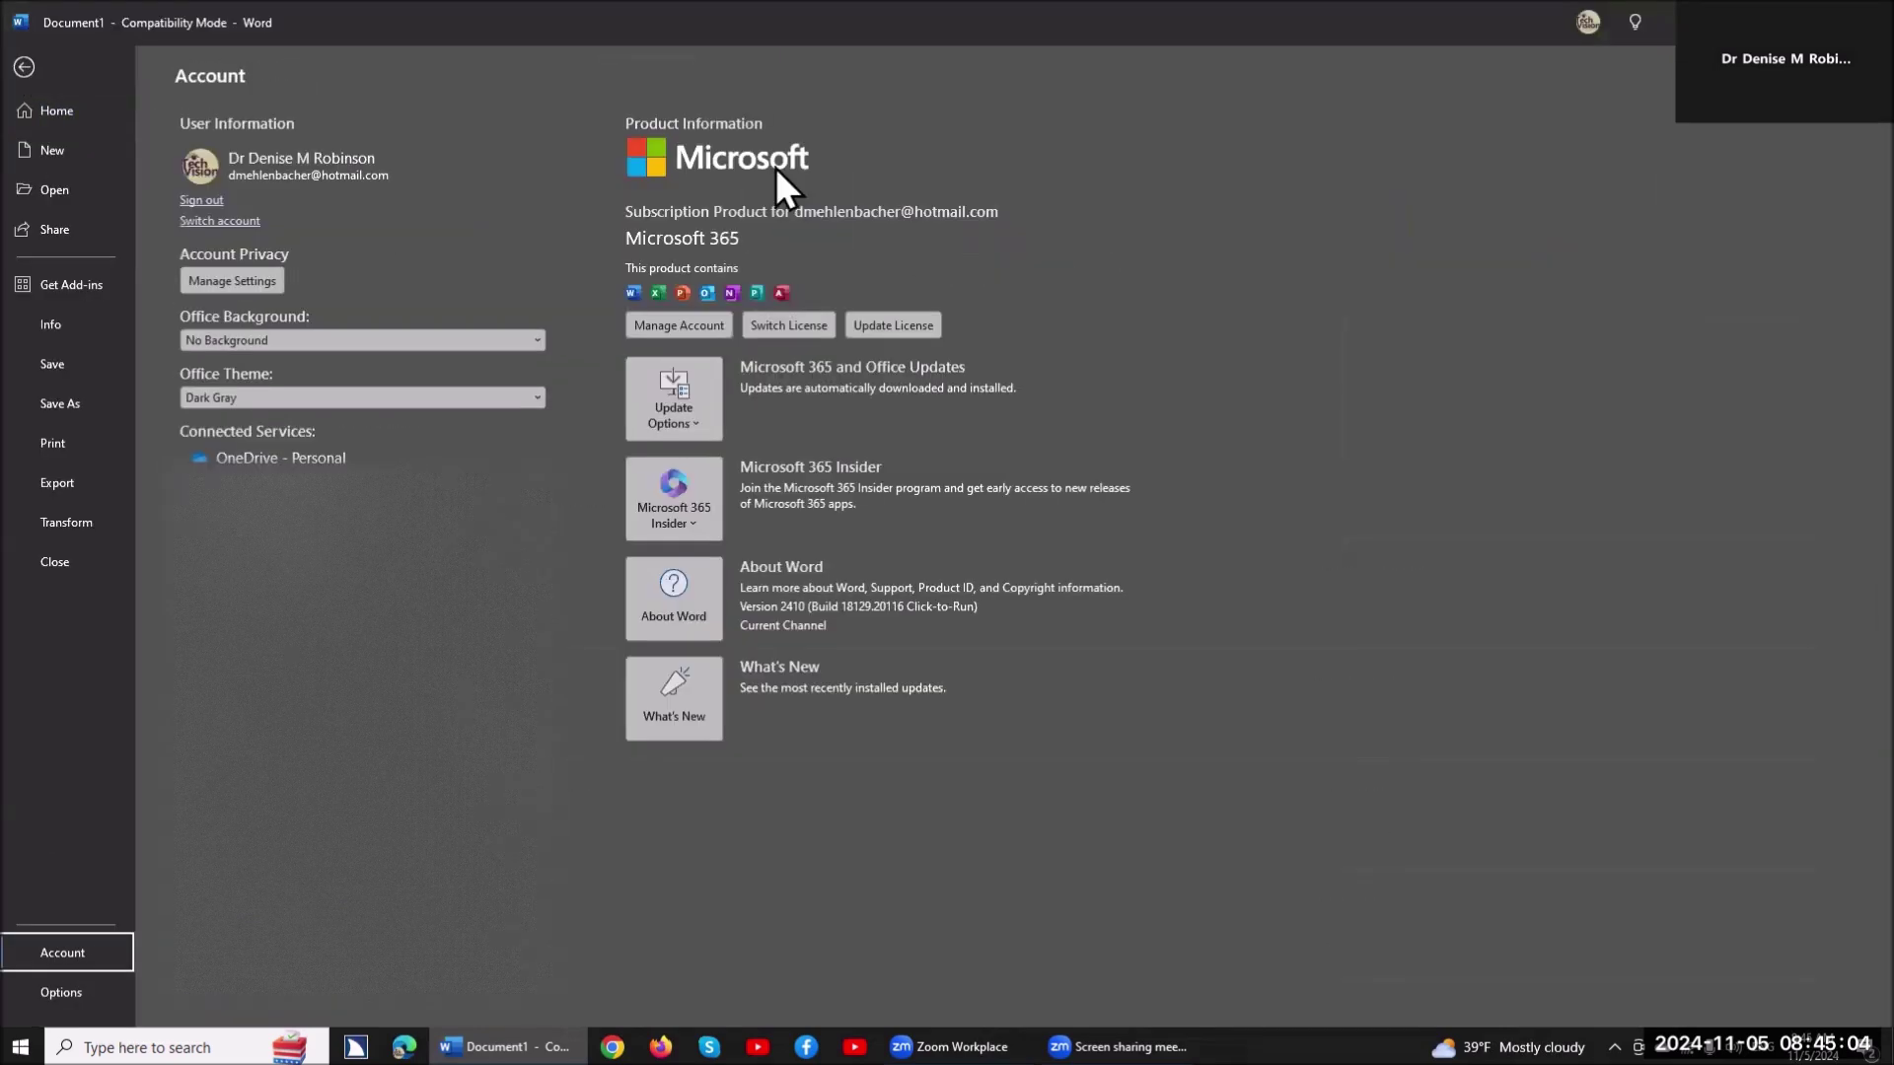
{"action": "left_click", "coordinate": [690, 393]}
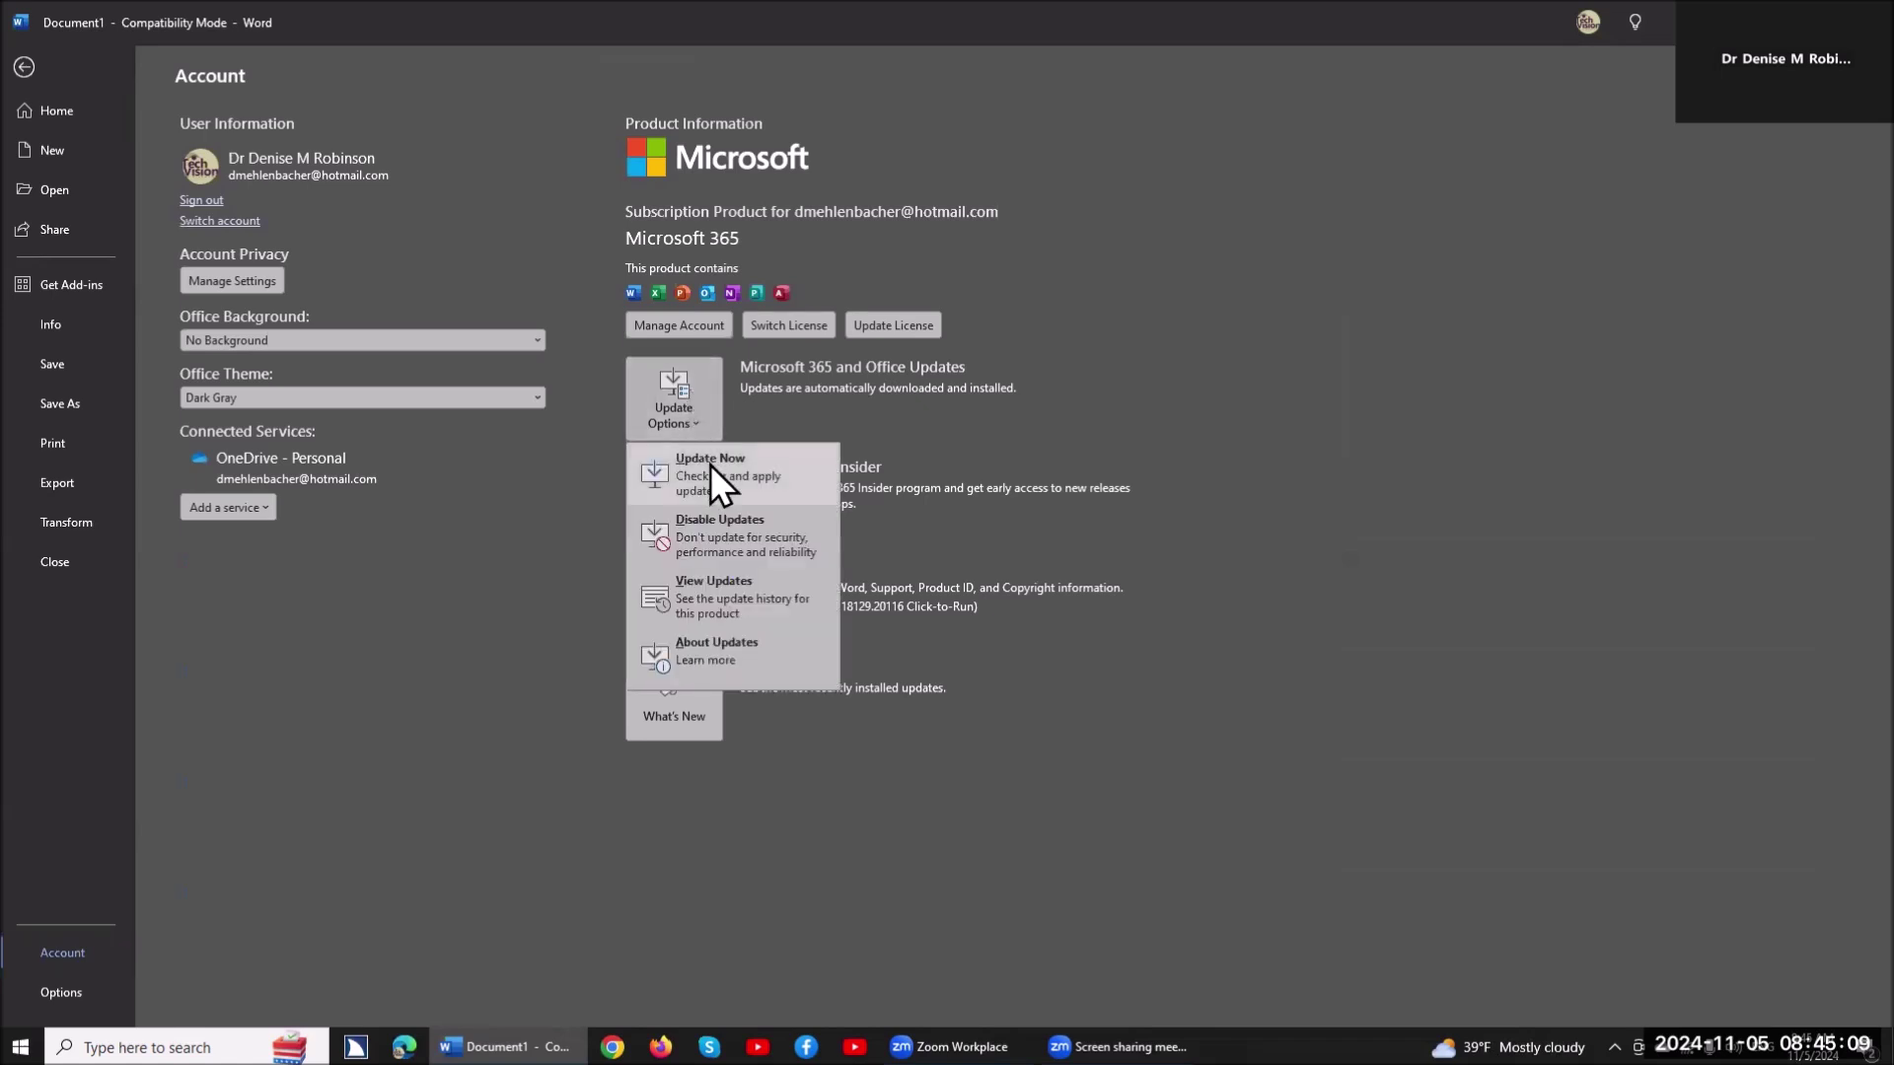
{"action": "left_click", "coordinate": [710, 464]}
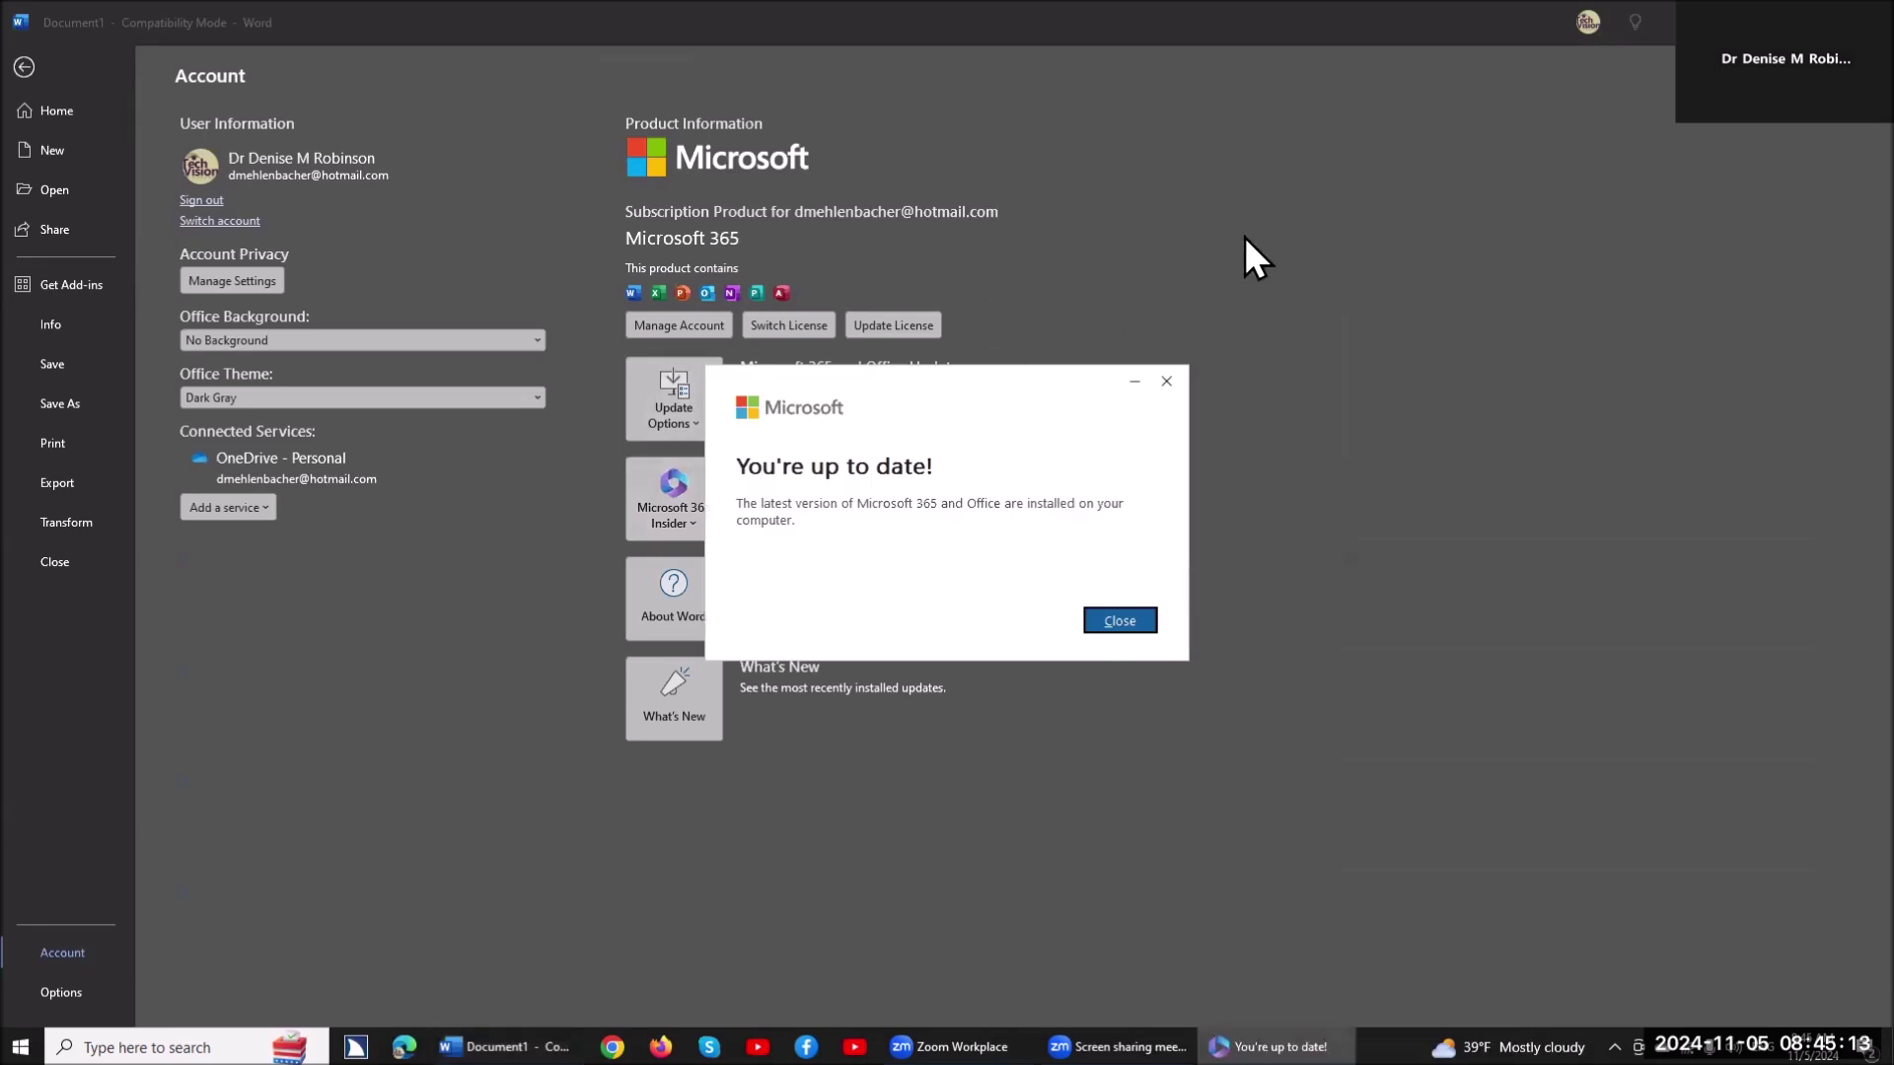
{"action": "left_click", "coordinate": [1120, 620]}
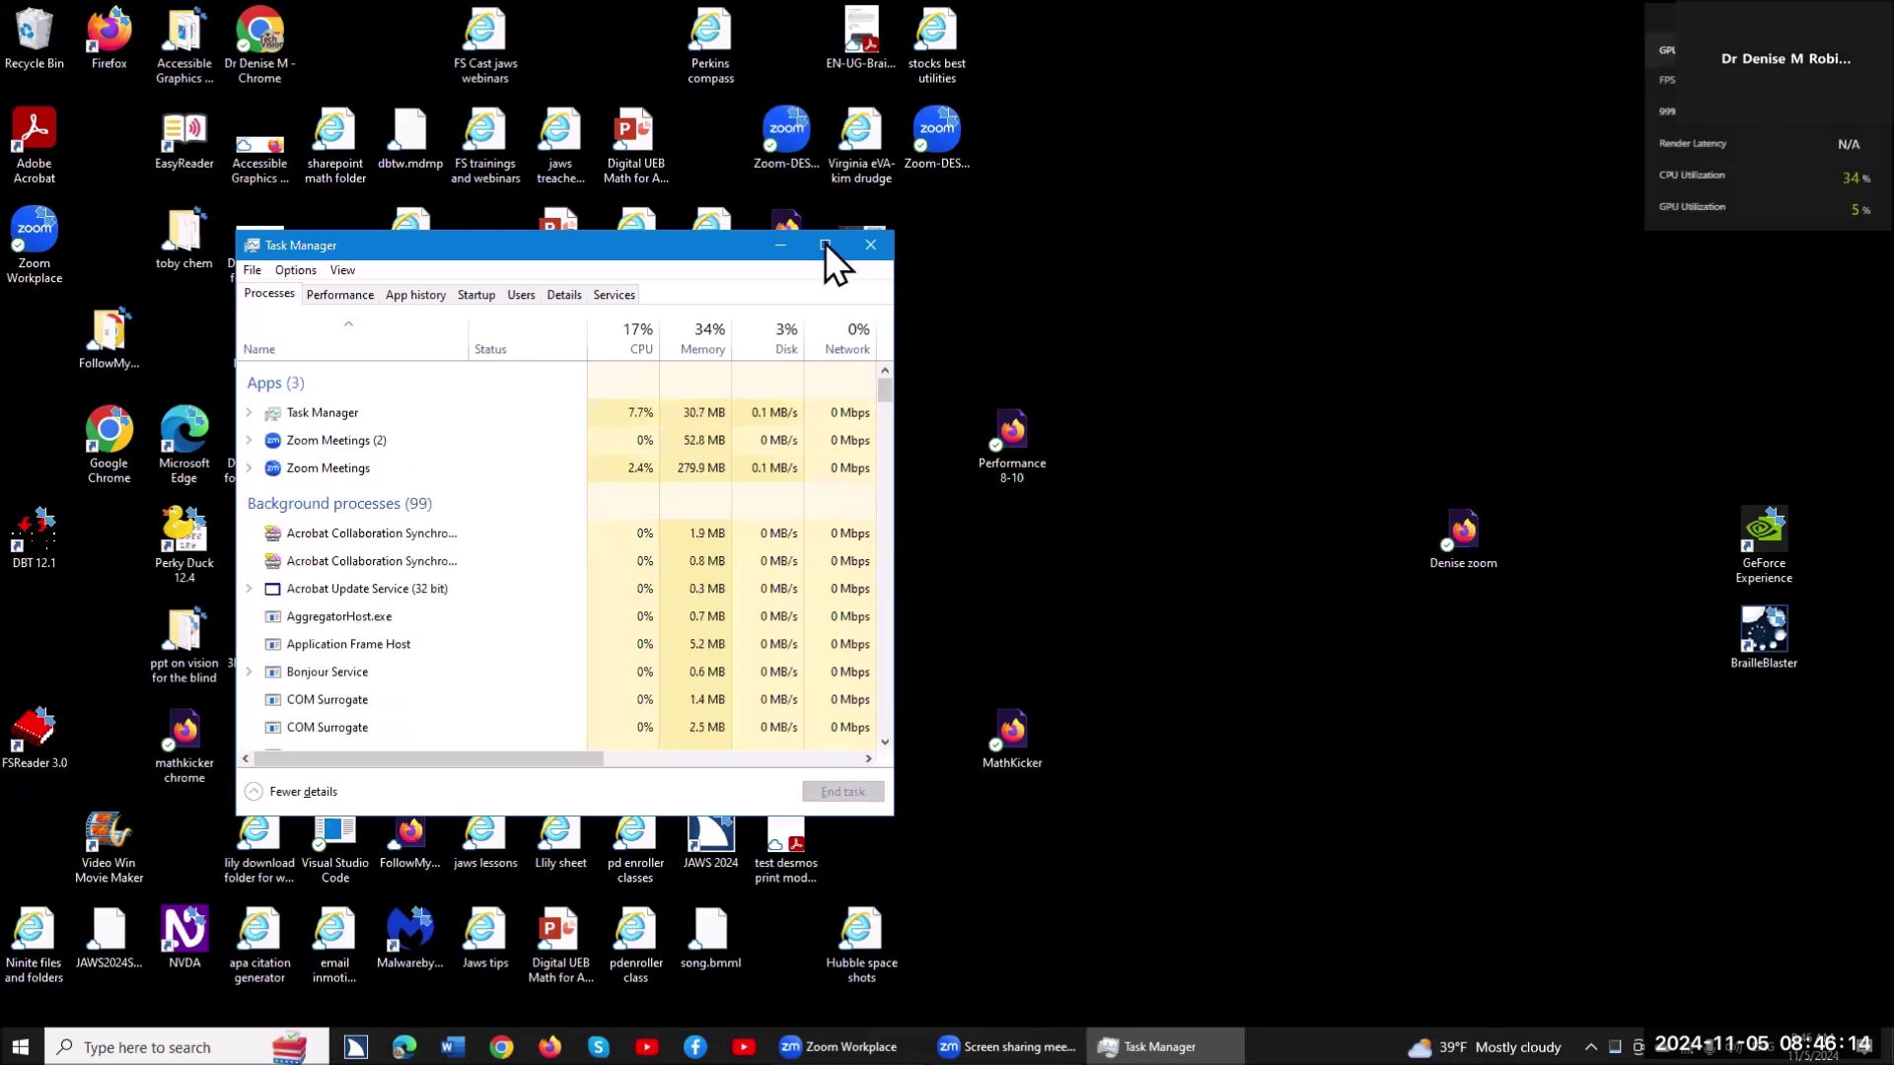
Maximize Task Manager, sort processes by name, and list the startup apps, selecting Microsoft Edge
{"action": "left_click", "coordinate": [825, 243]}
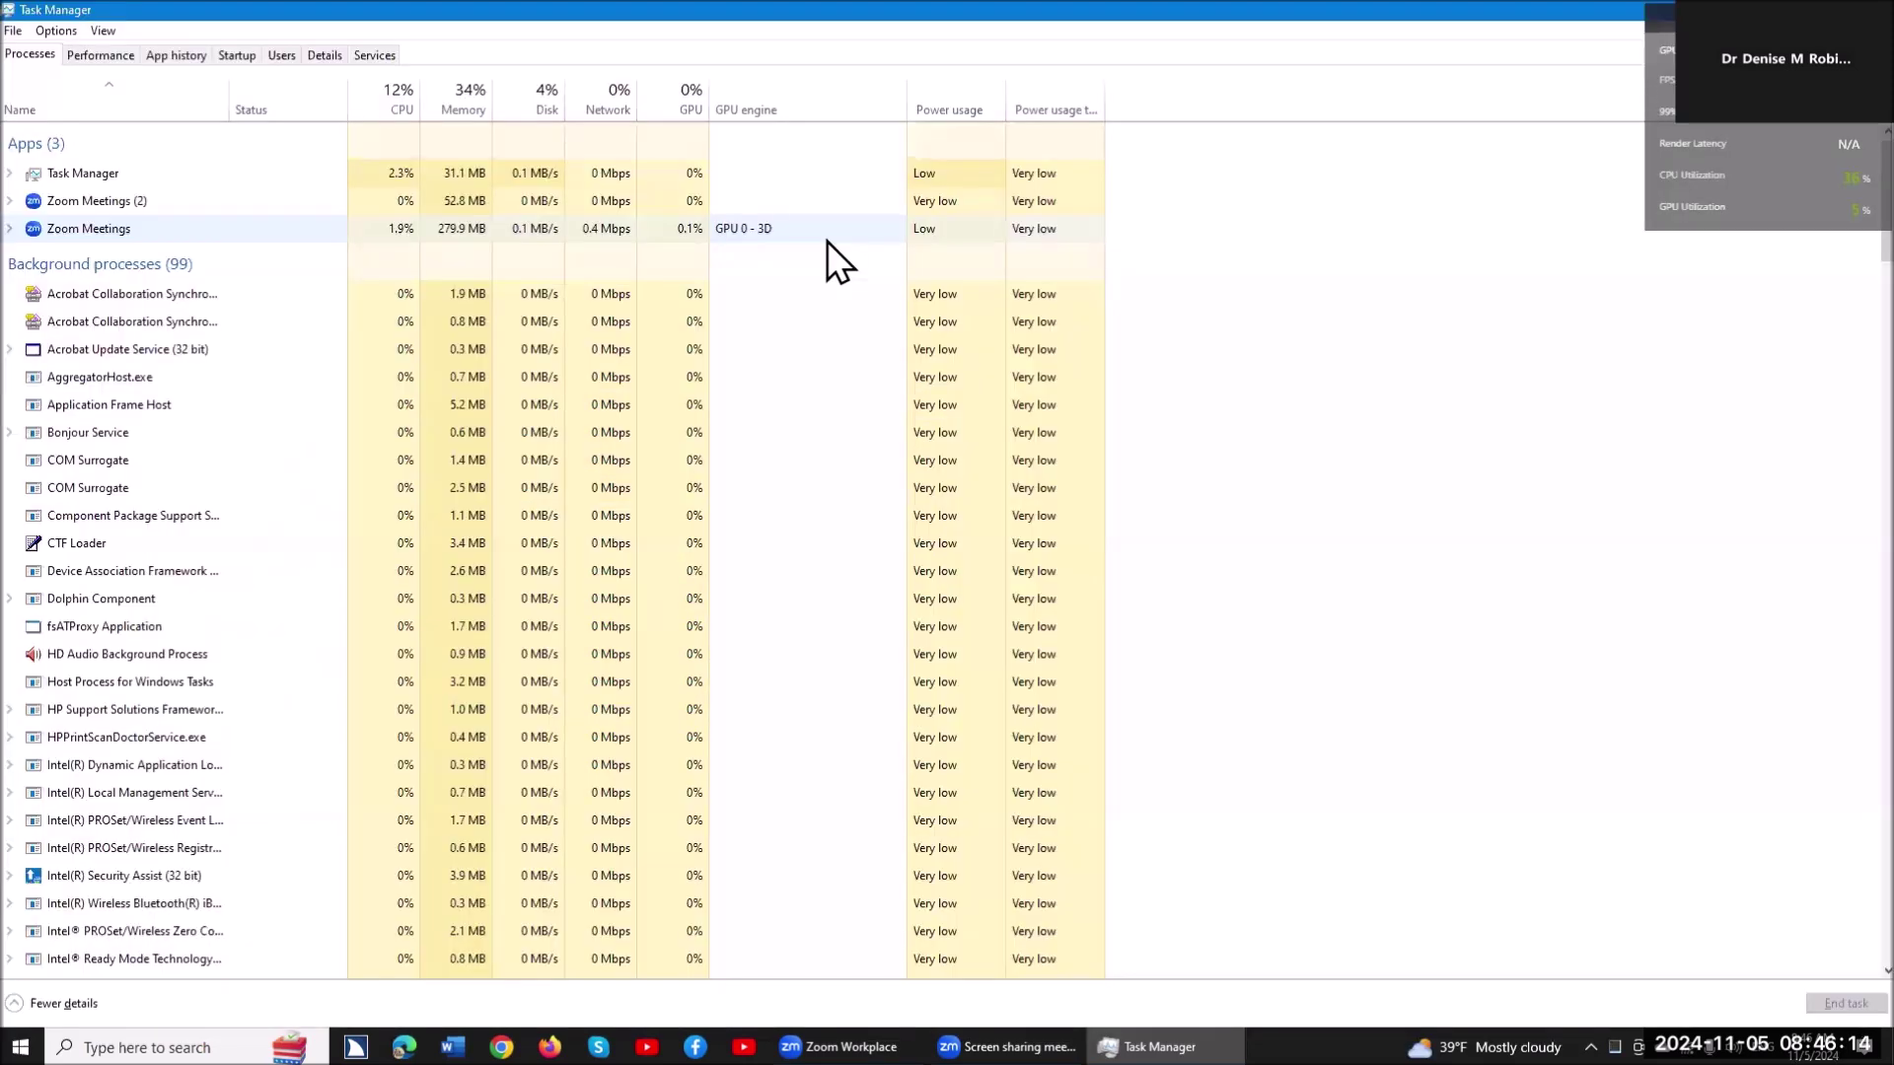
{"action": "left_click", "coordinate": [102, 79]}
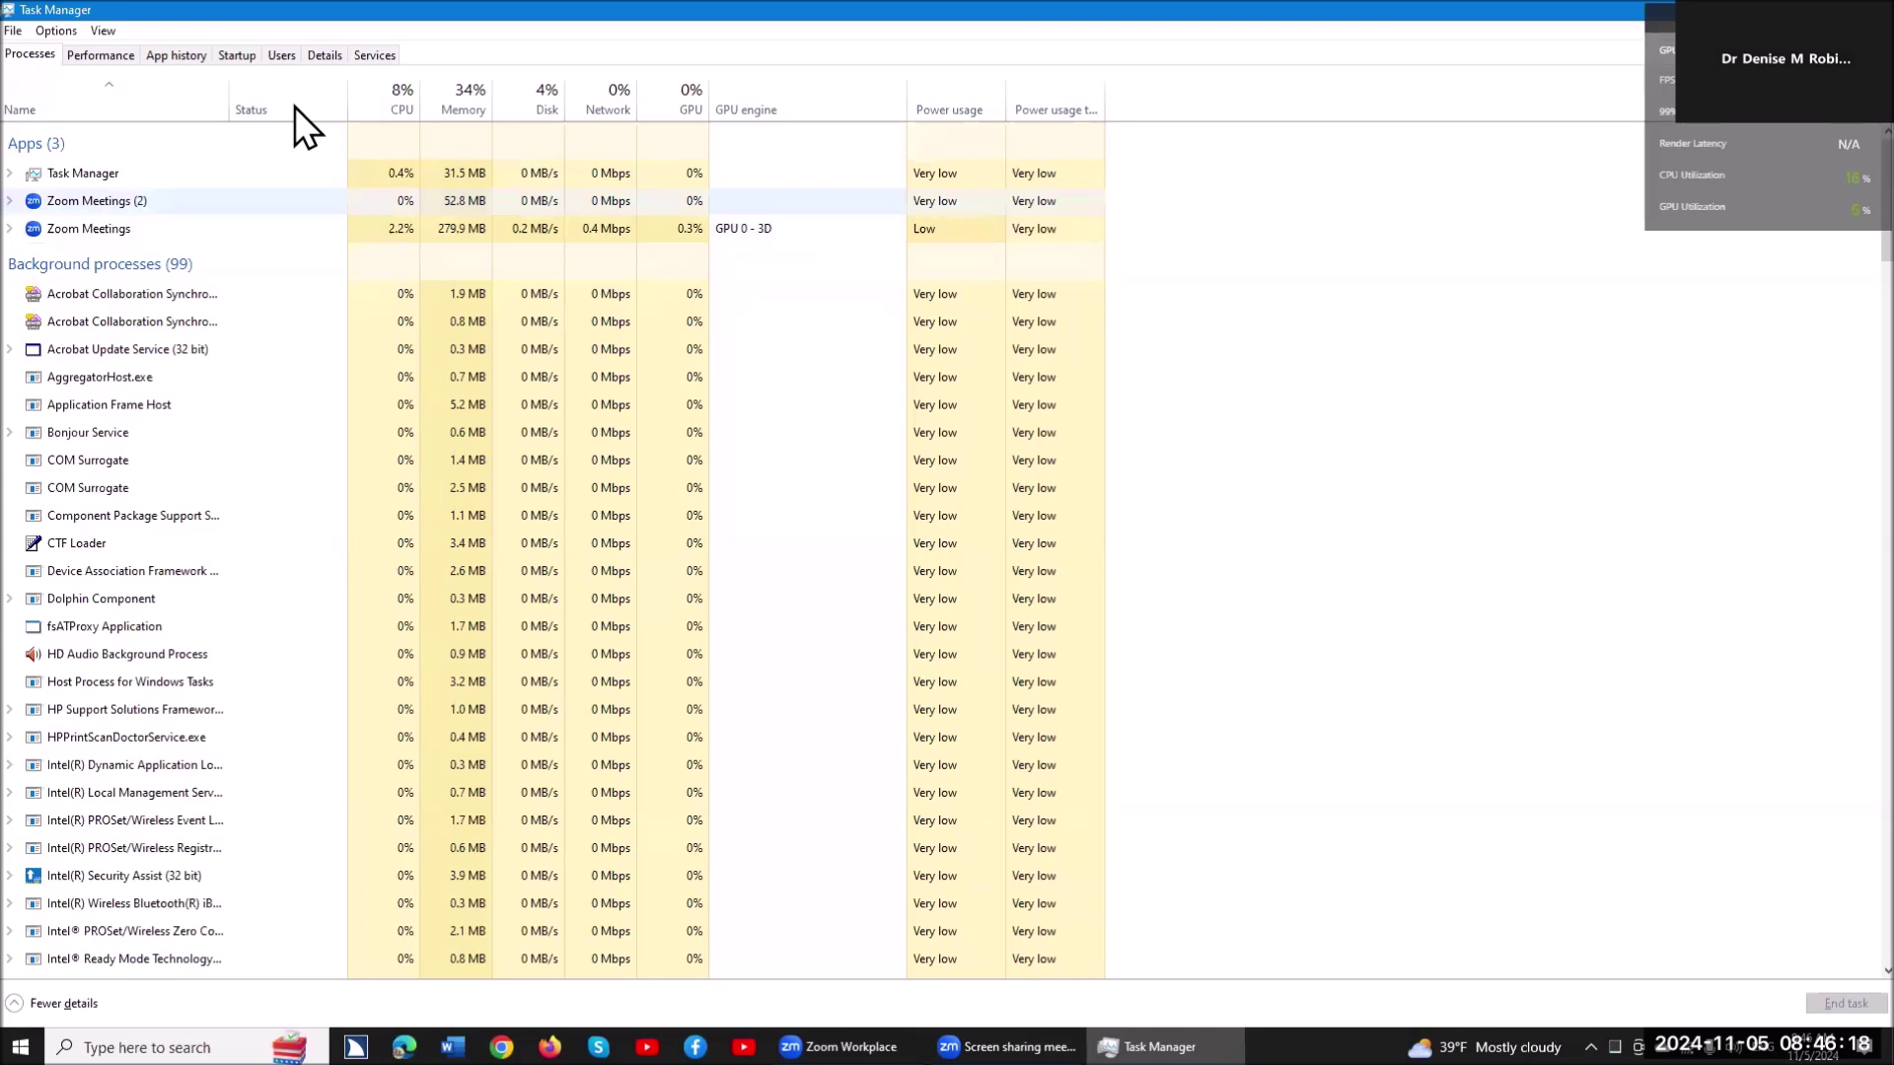
{"action": "left_click", "coordinate": [245, 56]}
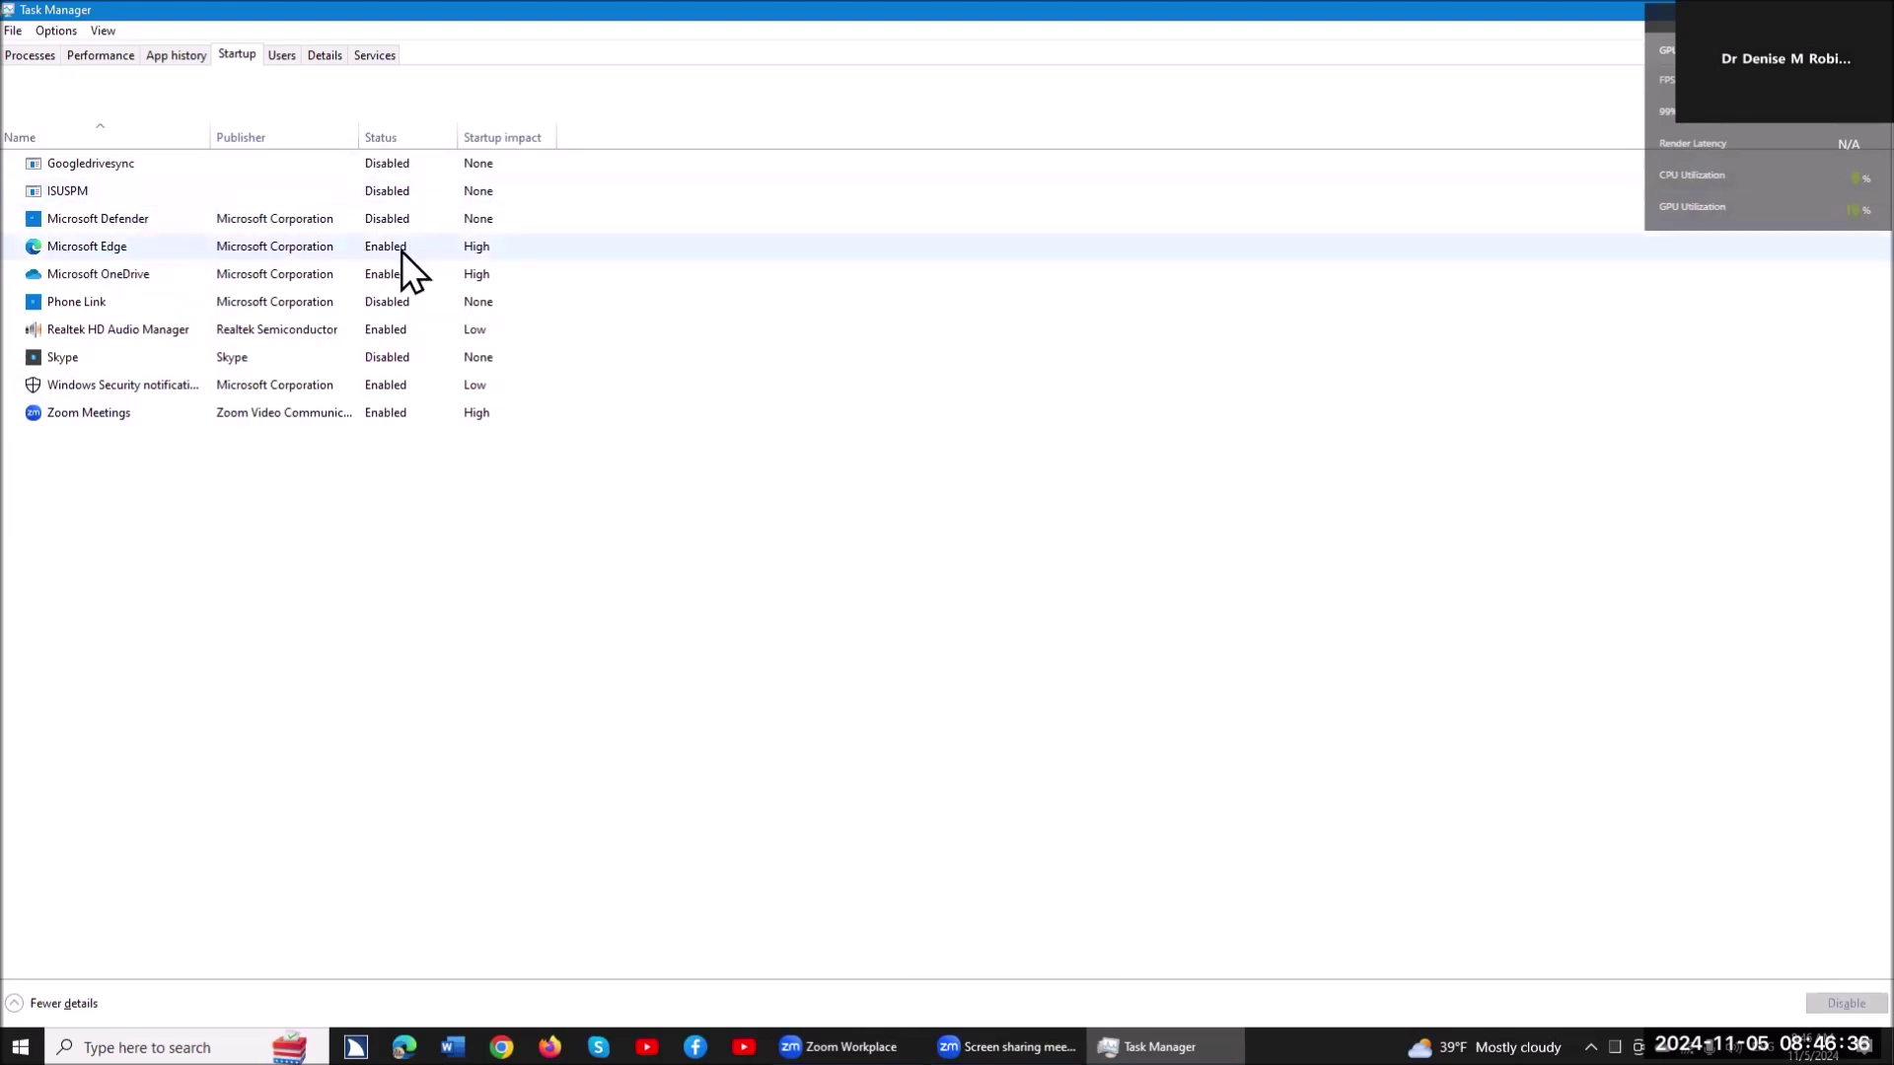
{"action": "right_click", "coordinate": [61, 247]}
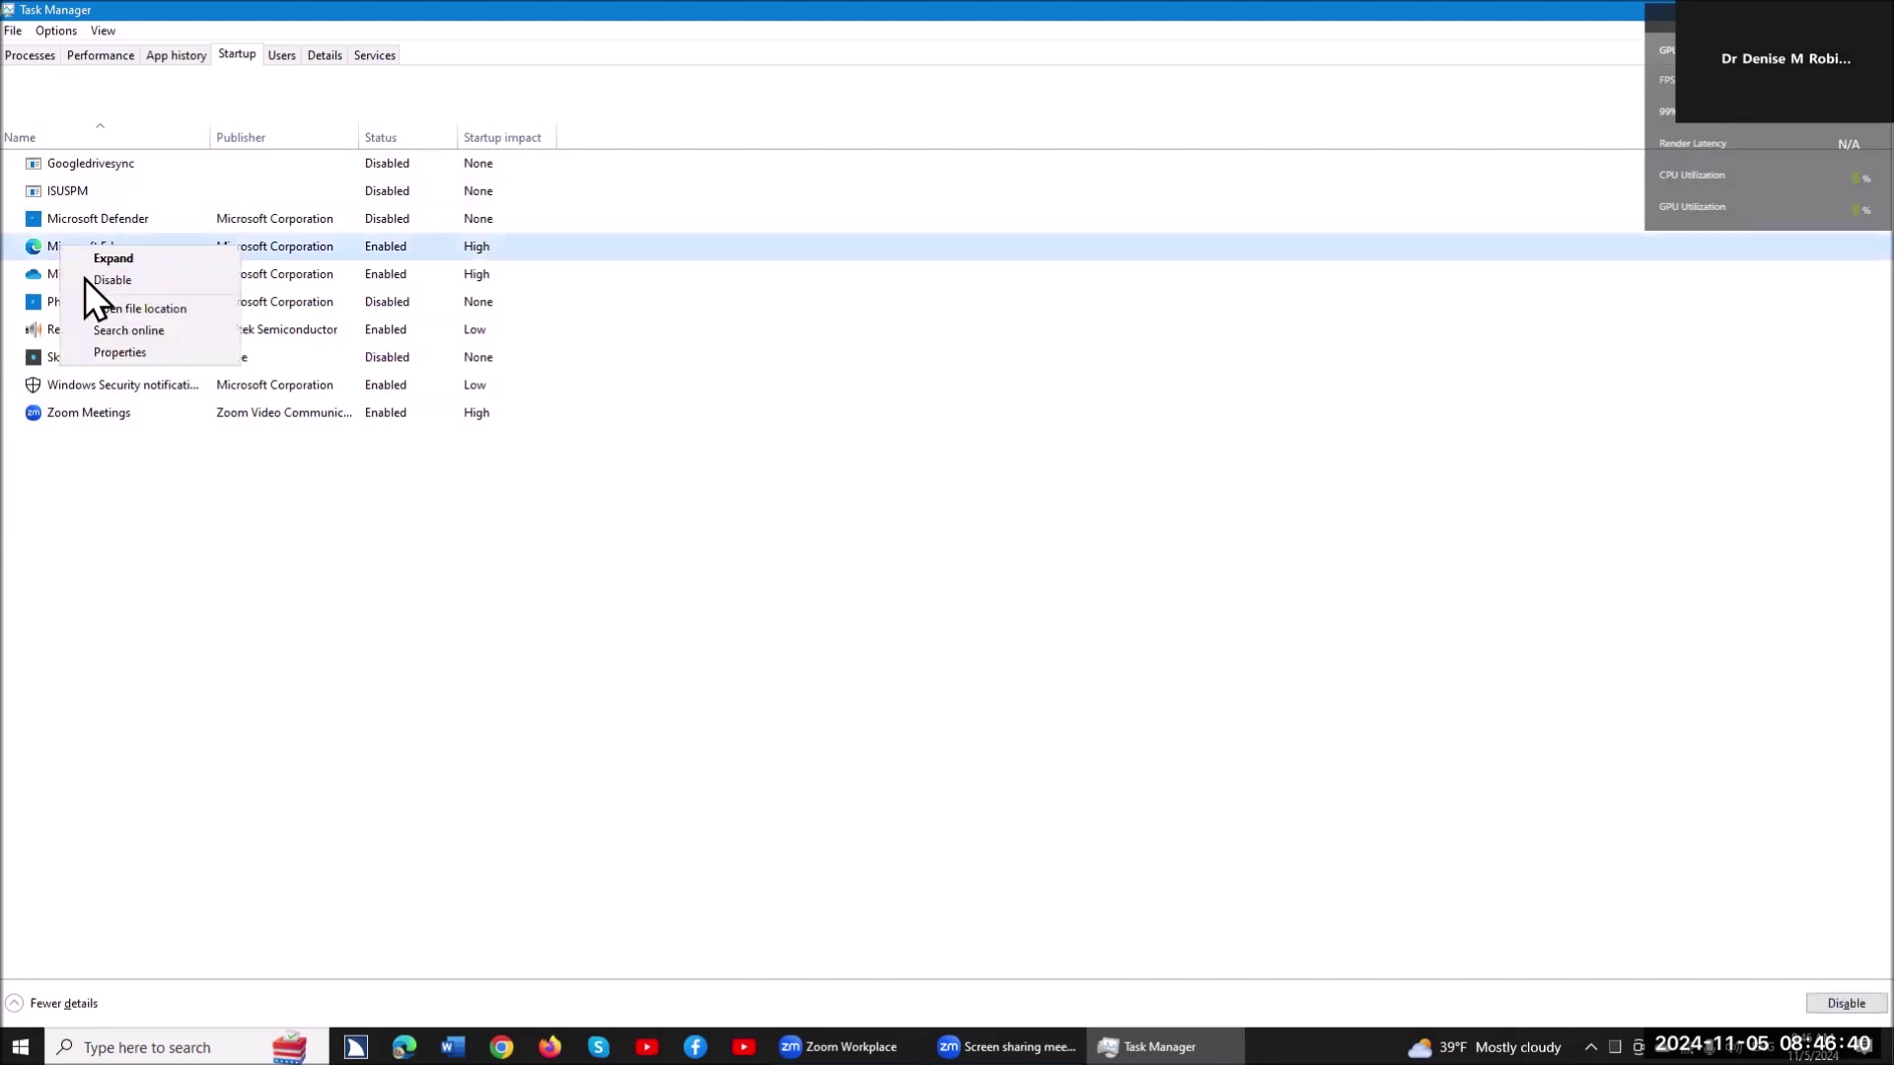
Disable Microsoft Edge's startup entry, then switch to the detailed process list
{"action": "left_click", "coordinate": [85, 278]}
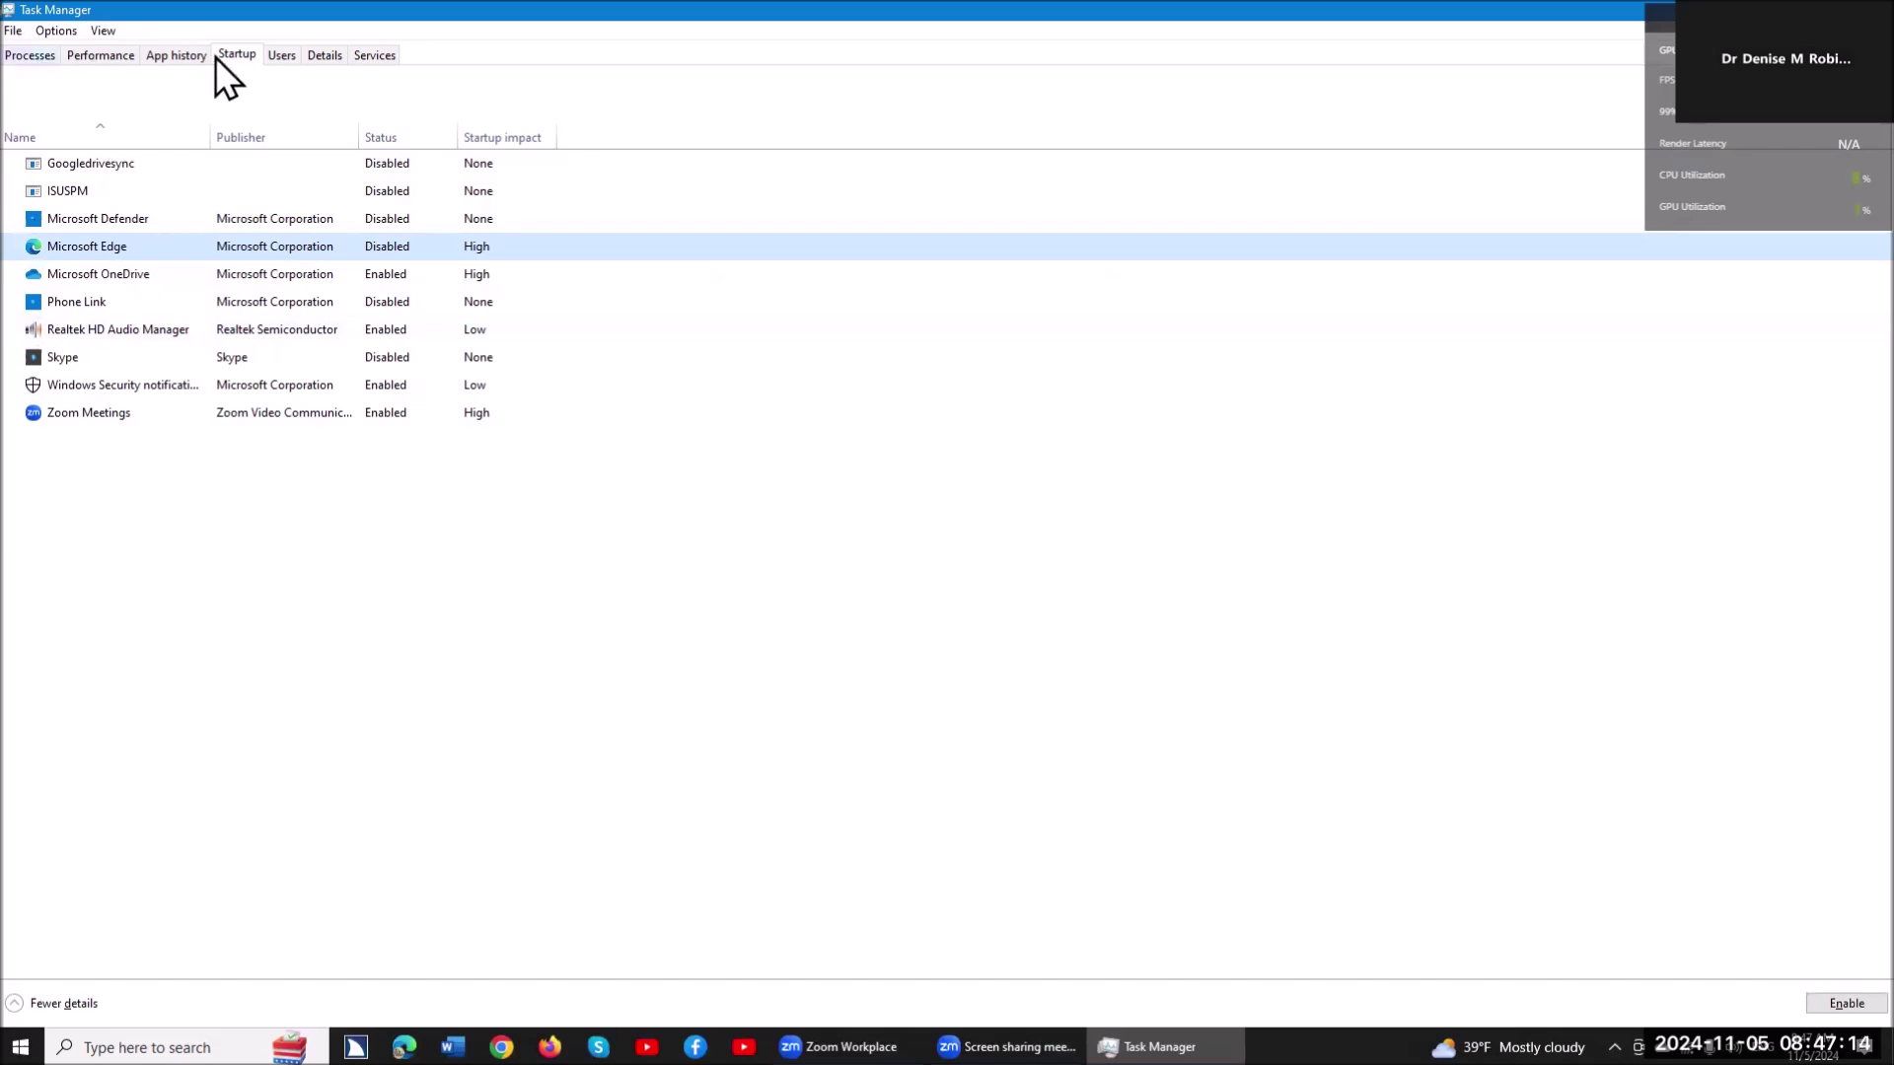
{"action": "left_click", "coordinate": [325, 55]}
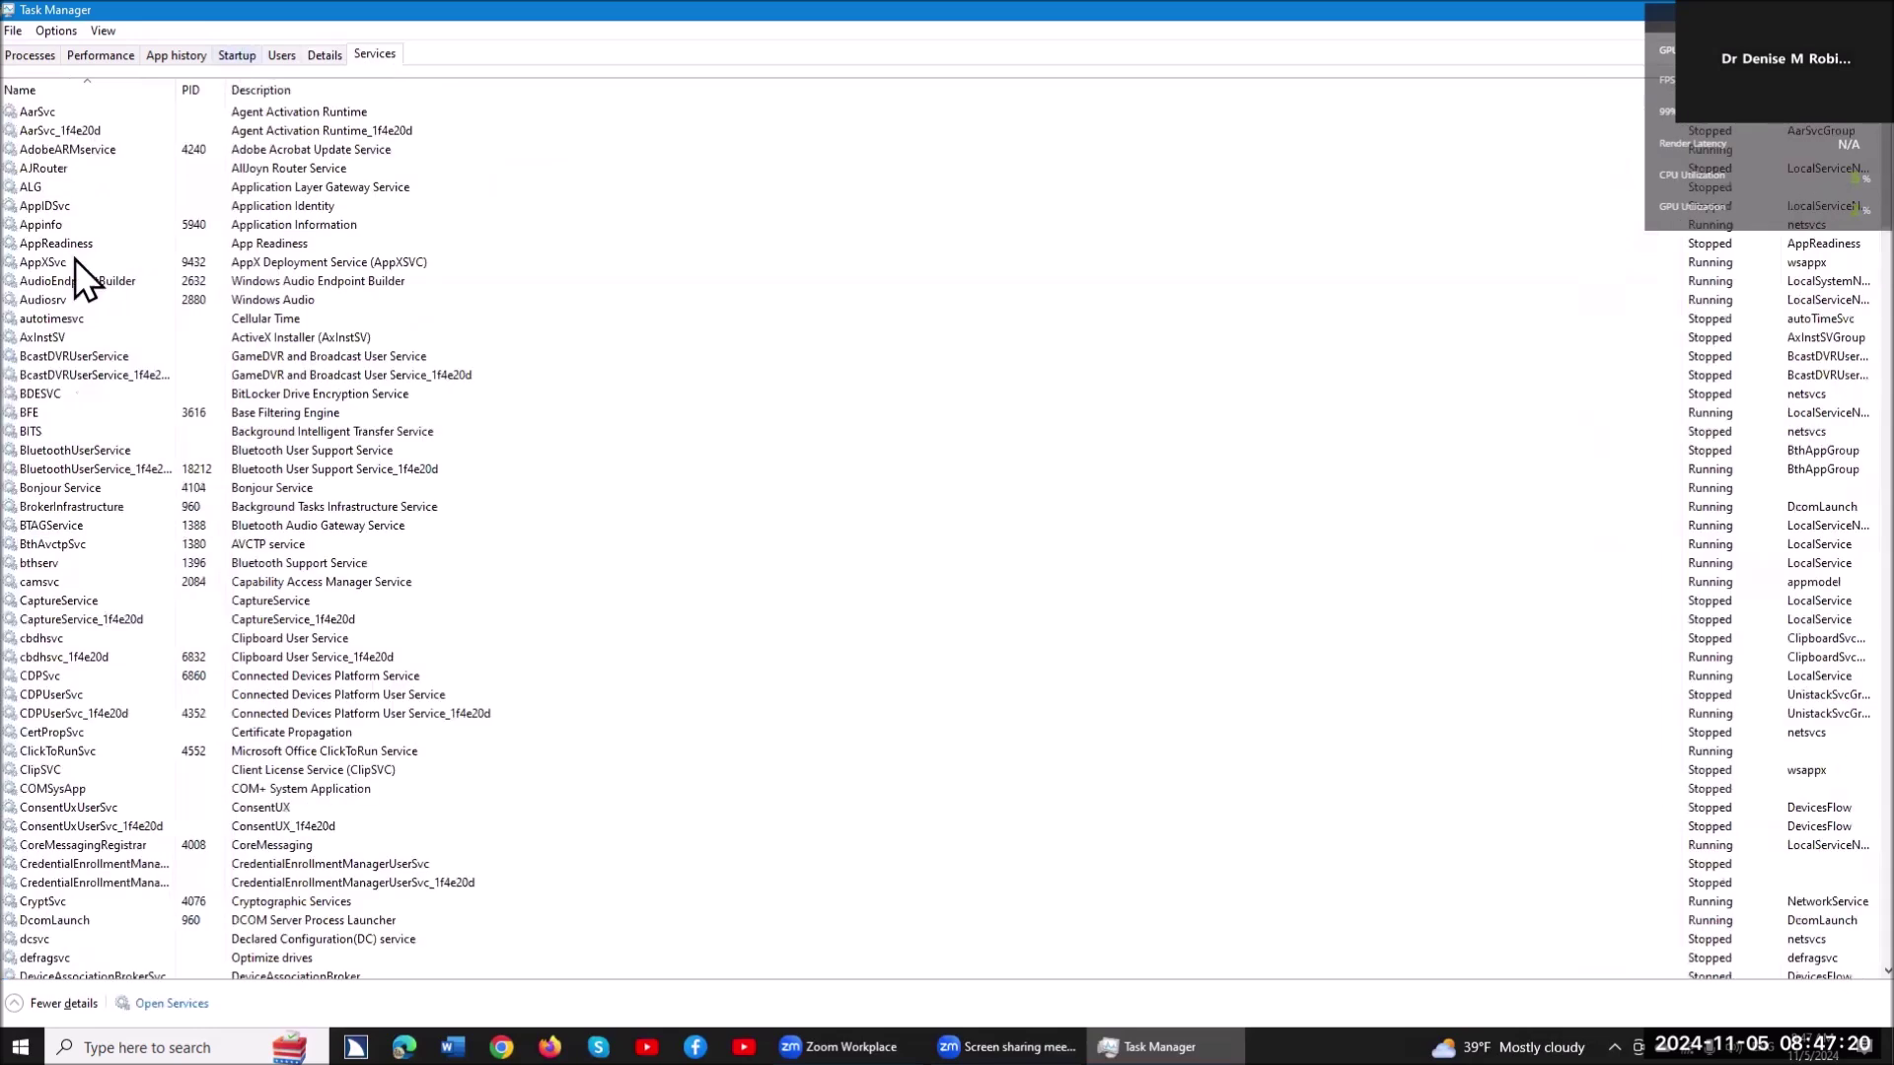
{"action": "left_click", "coordinate": [230, 52]}
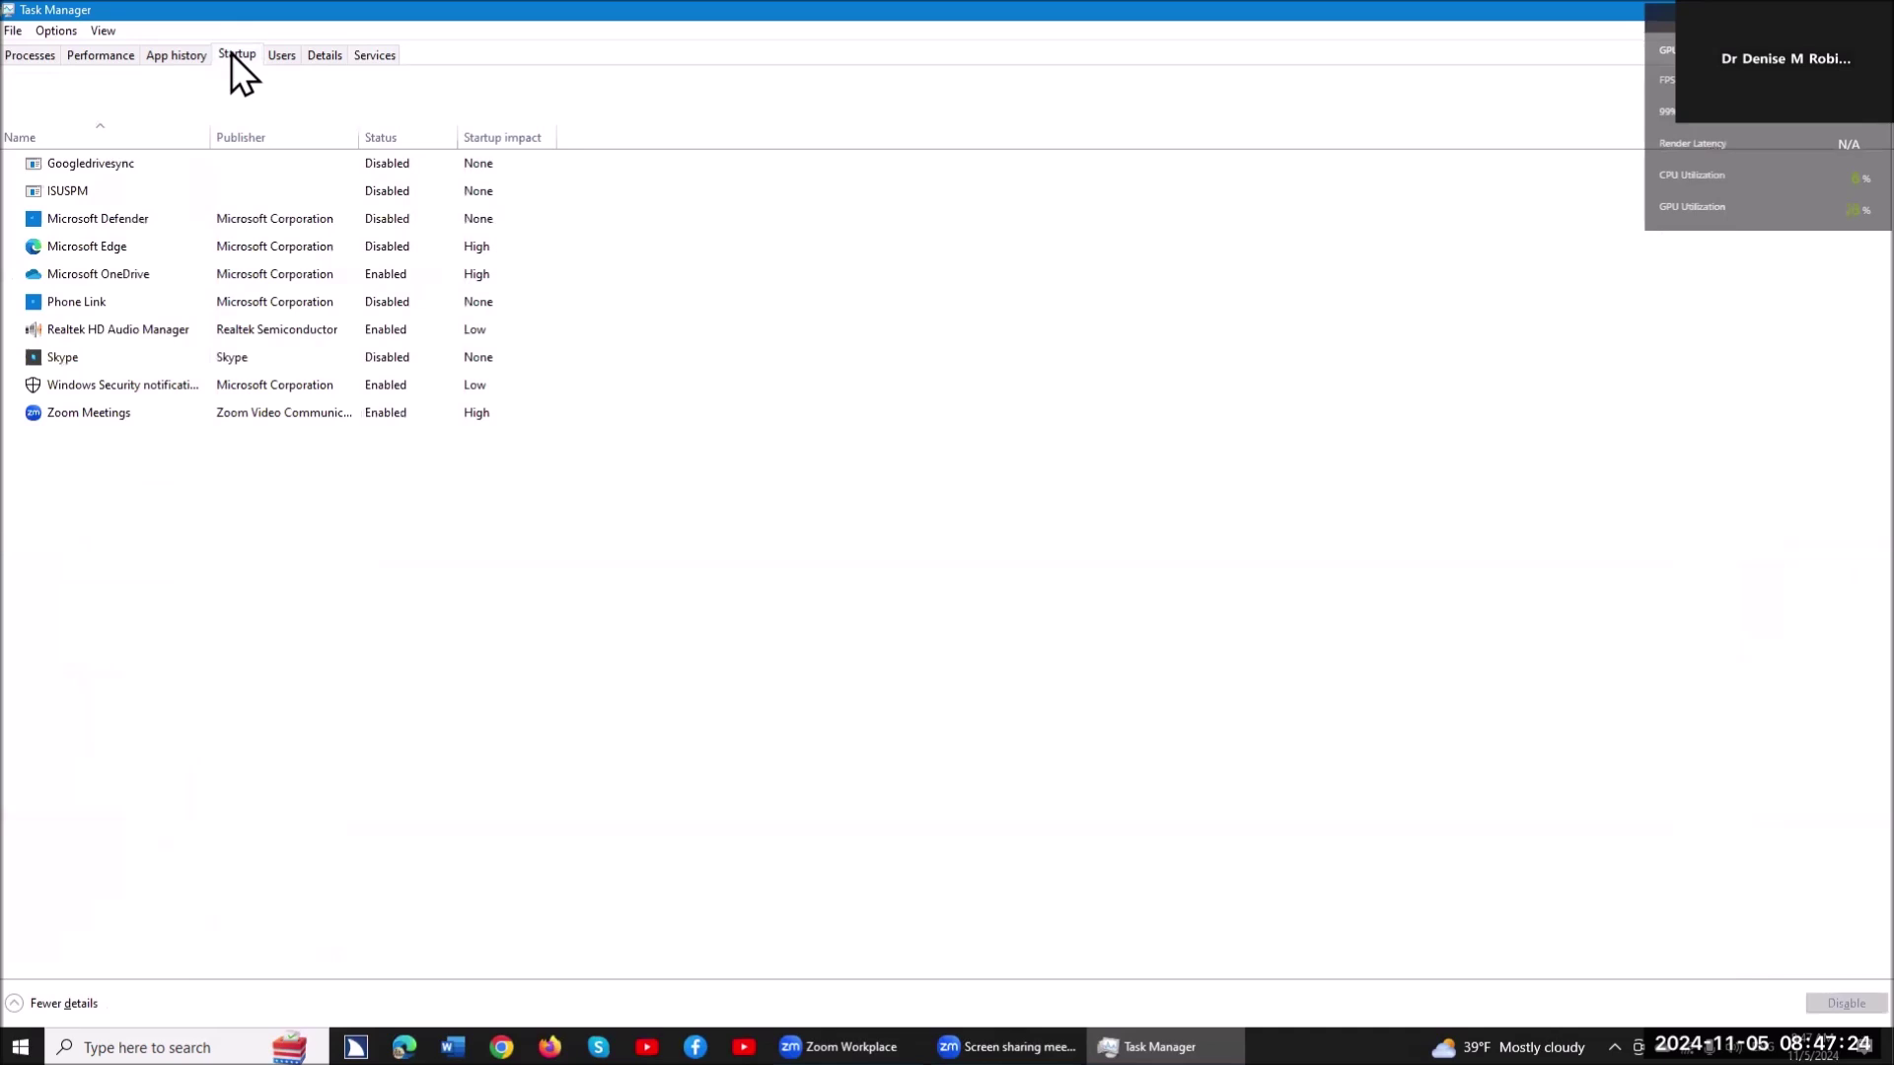